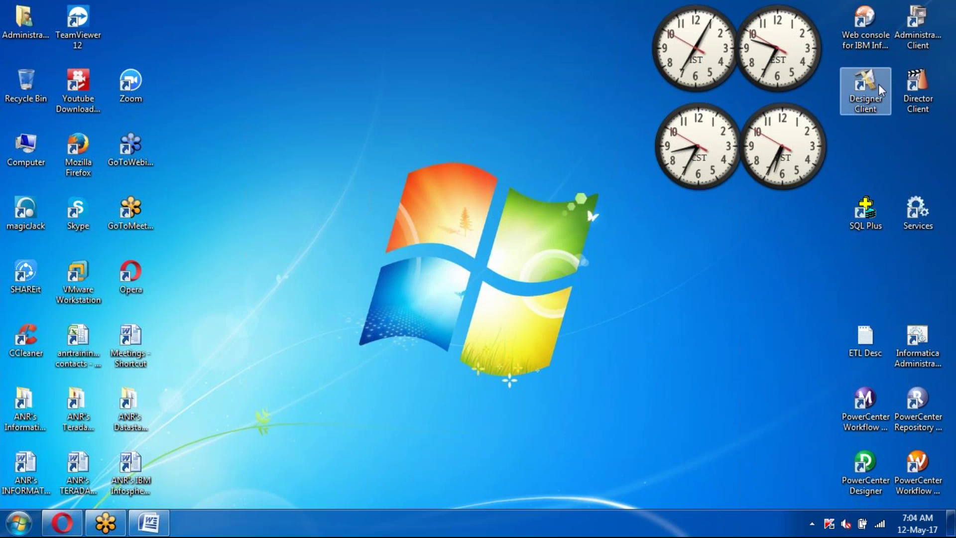
left_click(917, 31)
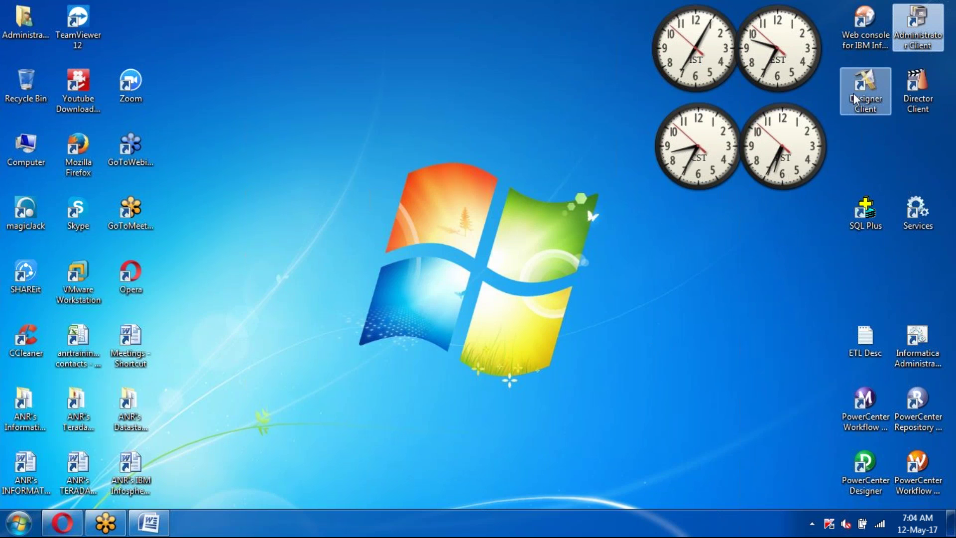
left_click(917, 87)
left_click(872, 88)
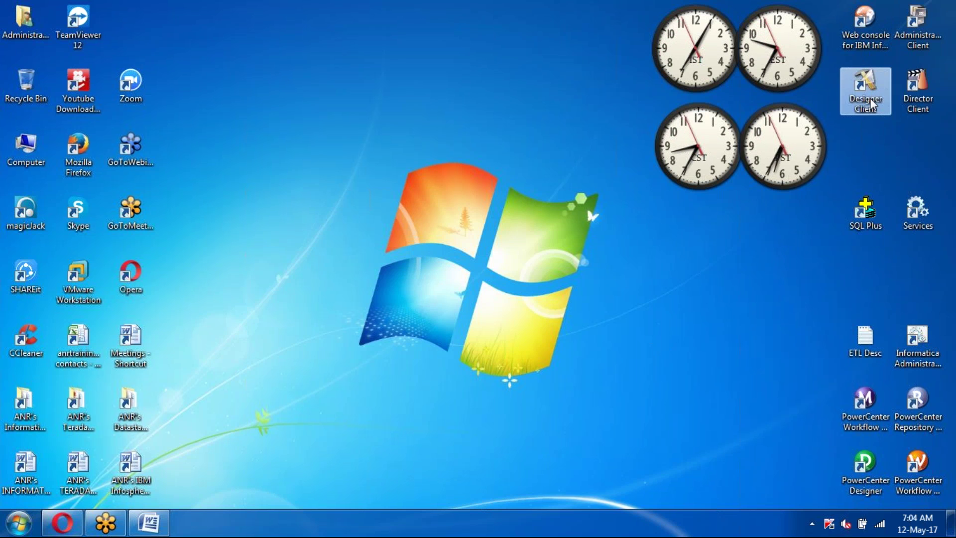
left_click(871, 98)
left_click(915, 43)
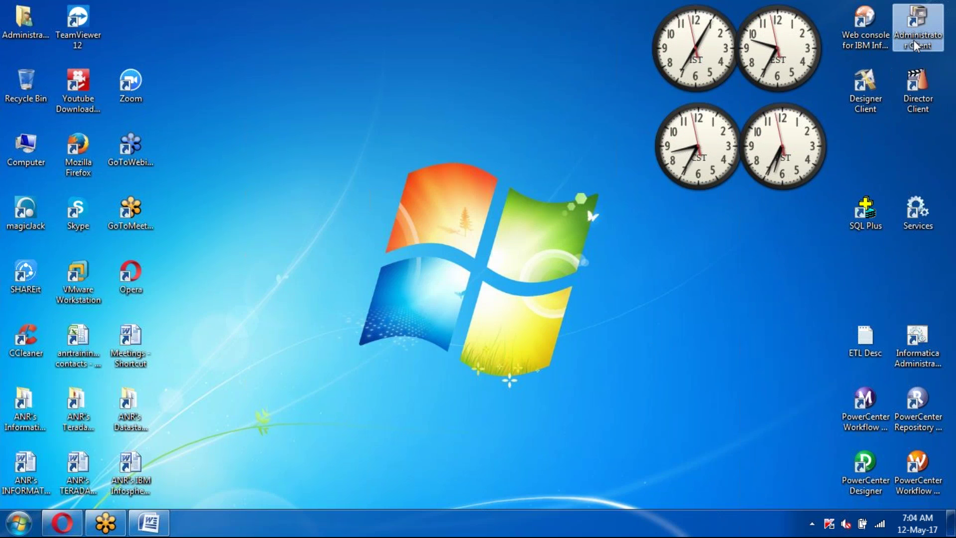
left_click(888, 159)
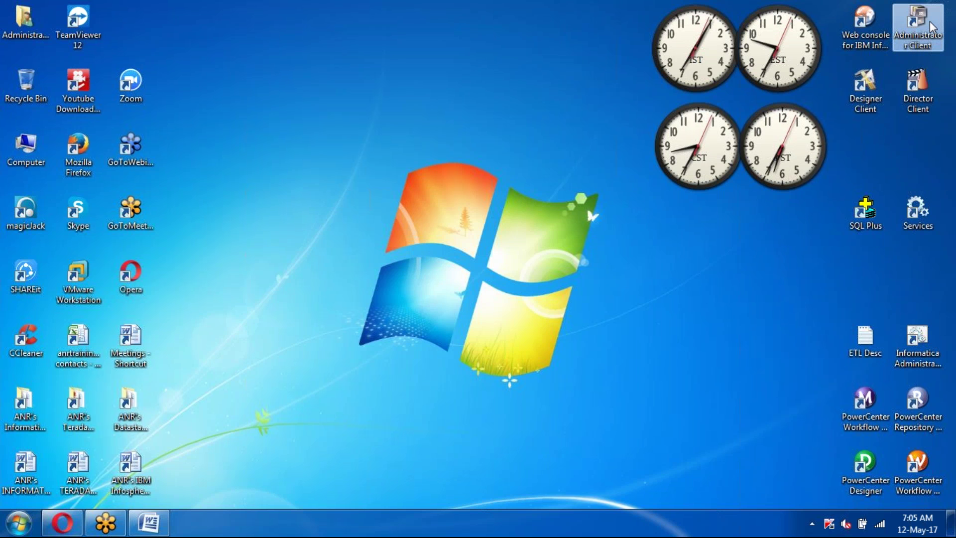
left_click(915, 83)
left_click(863, 87)
left_click(928, 91)
left_click(878, 96)
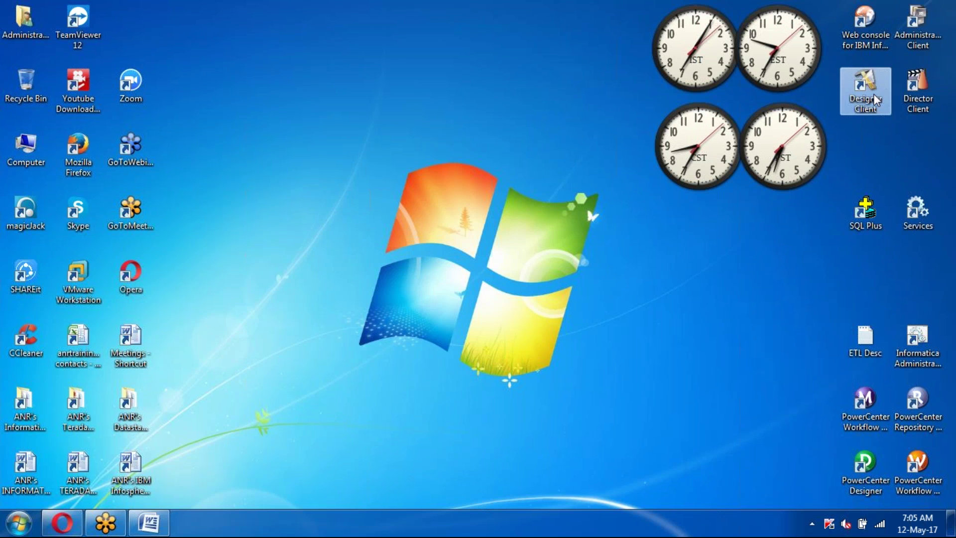
left_click(911, 94)
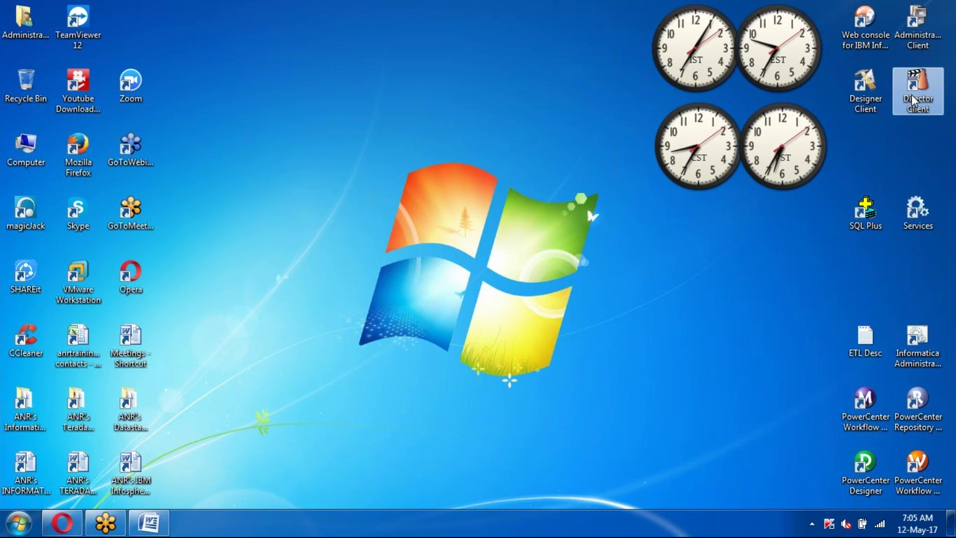
left_click(871, 95)
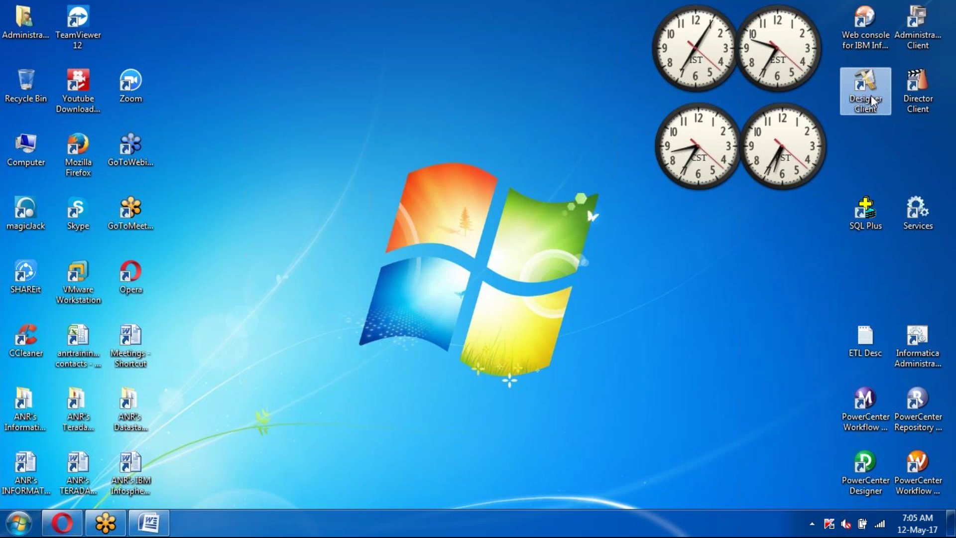
left_click(922, 86)
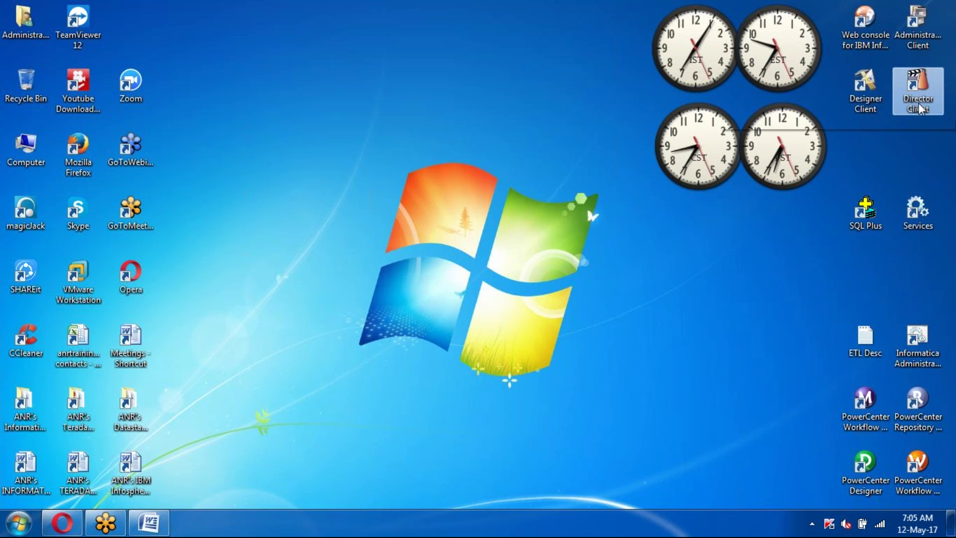
left_click(916, 137)
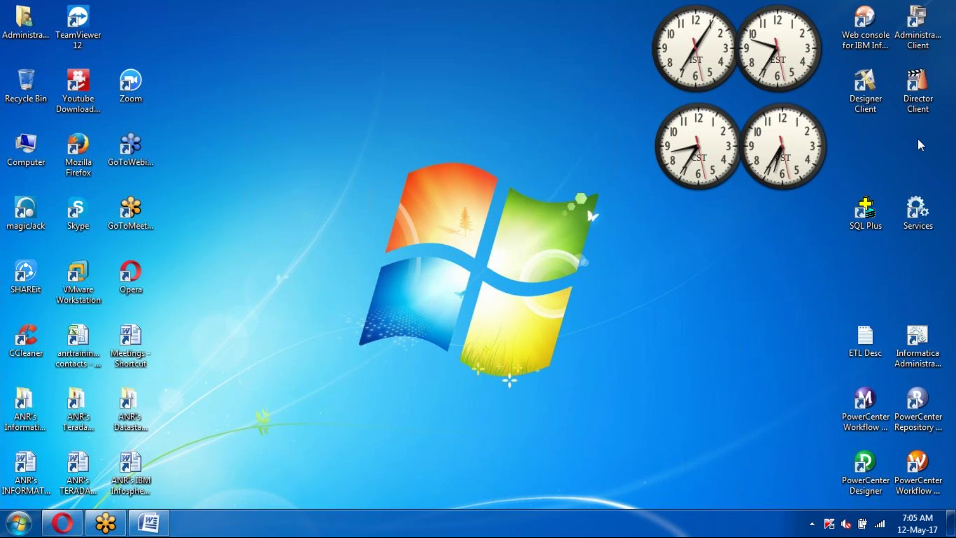
right_click(584, 267)
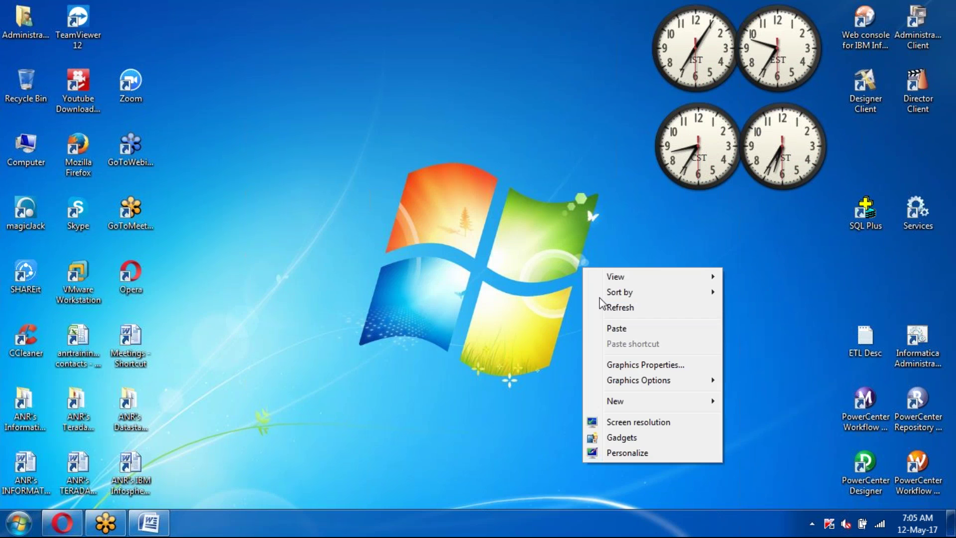
left_click(596, 309)
Switch to the Word class notes and highlight the bullet about designing jobs for Extraction, Transformation, and Loading (ETL)
left_click(149, 522)
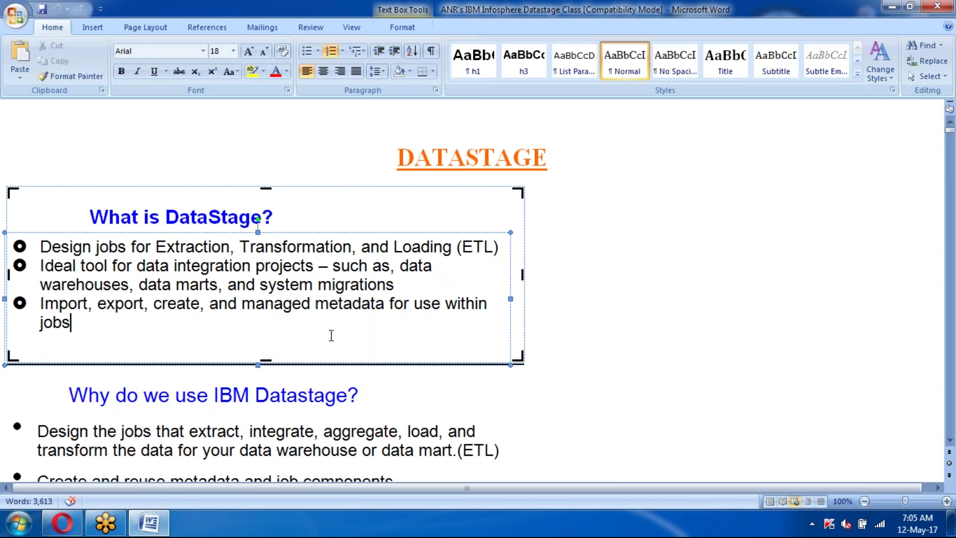
left_click_drag(58, 250, 522, 254)
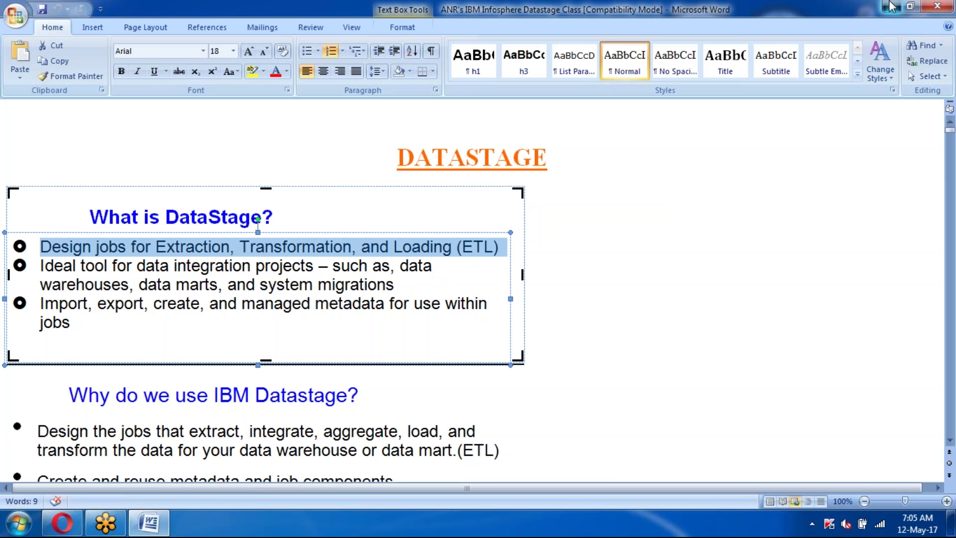
left_click(891, 6)
Open the DataStage Designer client and log in to the ANRTRAININGS project with the account password
double_click(866, 84)
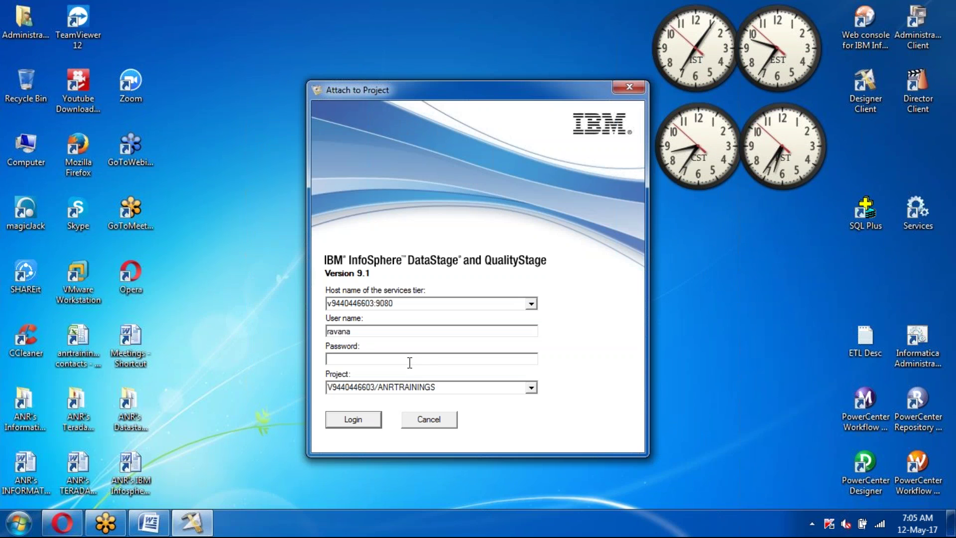
type("******")
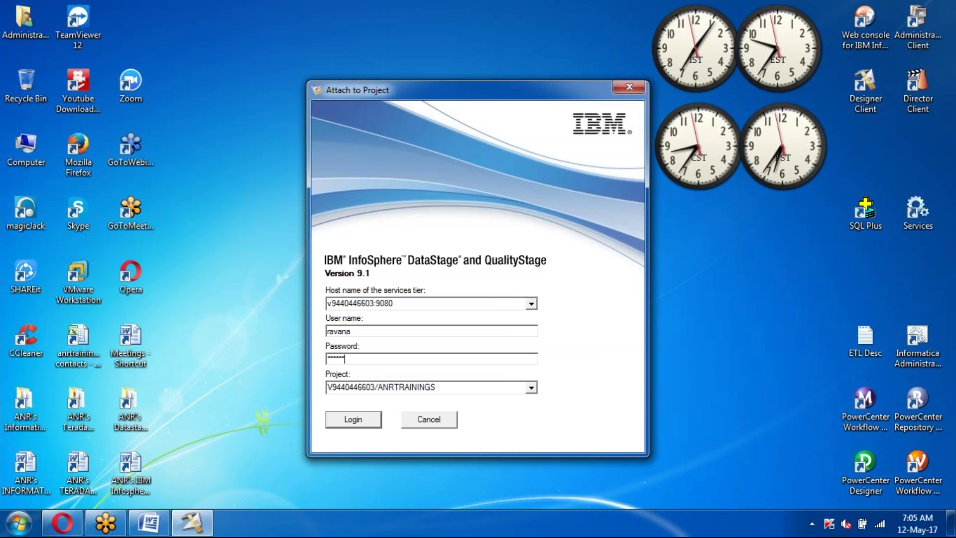
key("Return")
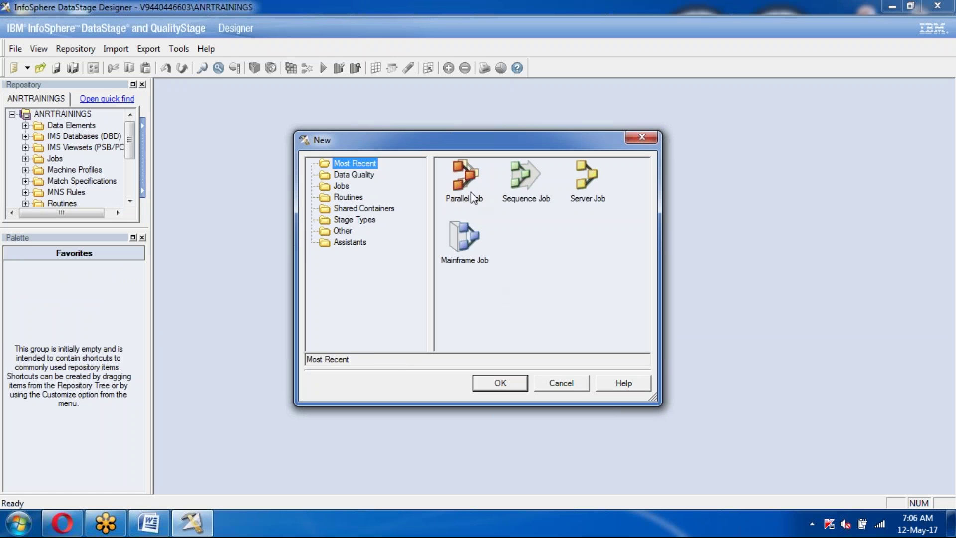
Review the available job types, create a new parallel job and maximize its design window
left_click(459, 194)
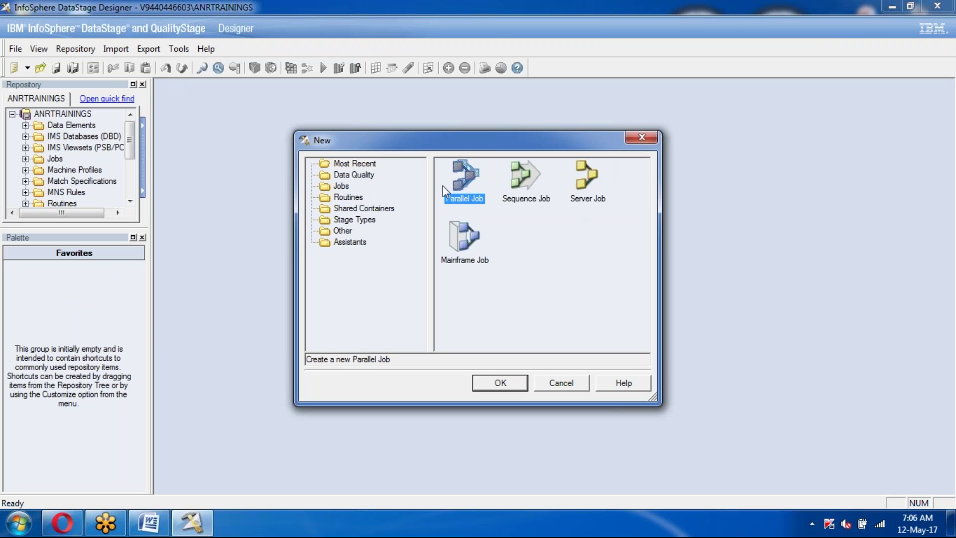
left_click(525, 185)
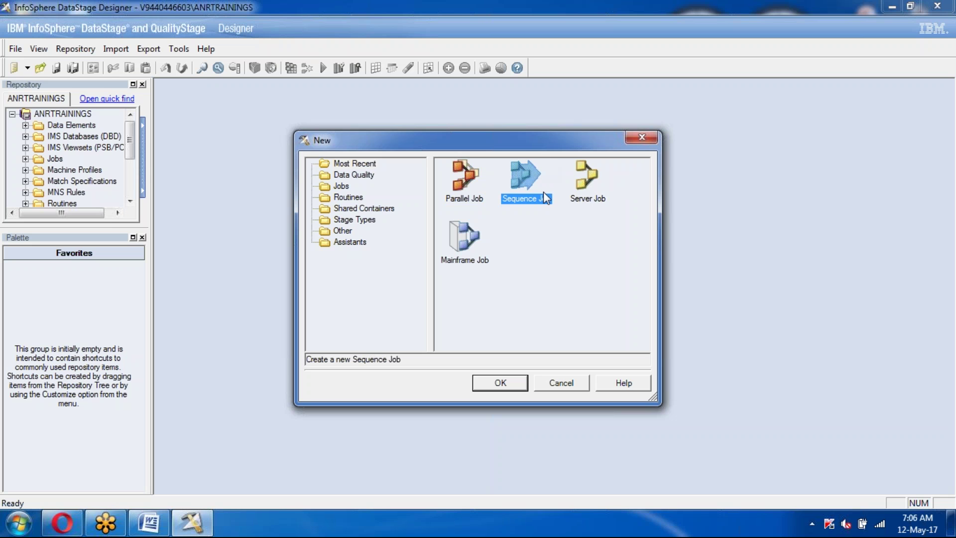
left_click(553, 257)
left_click(474, 245)
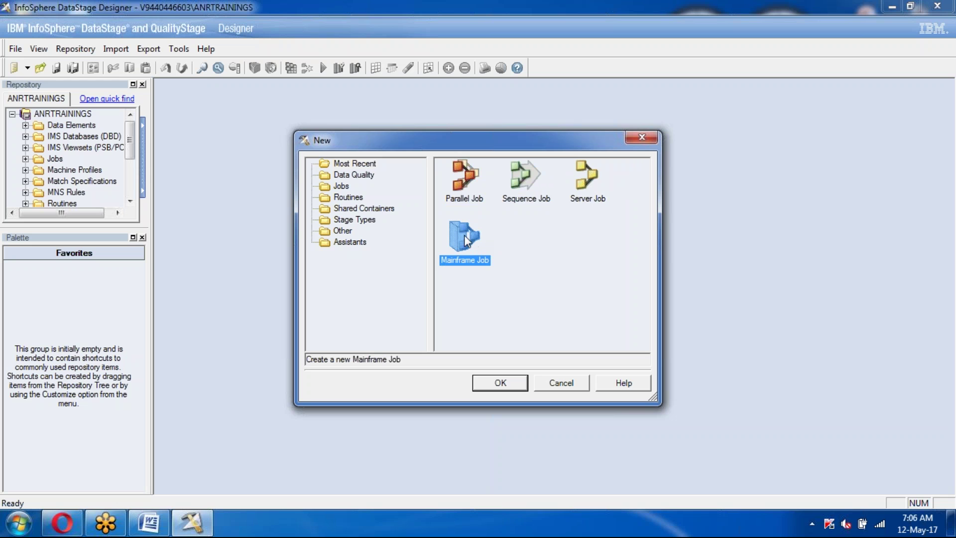
left_click(458, 185)
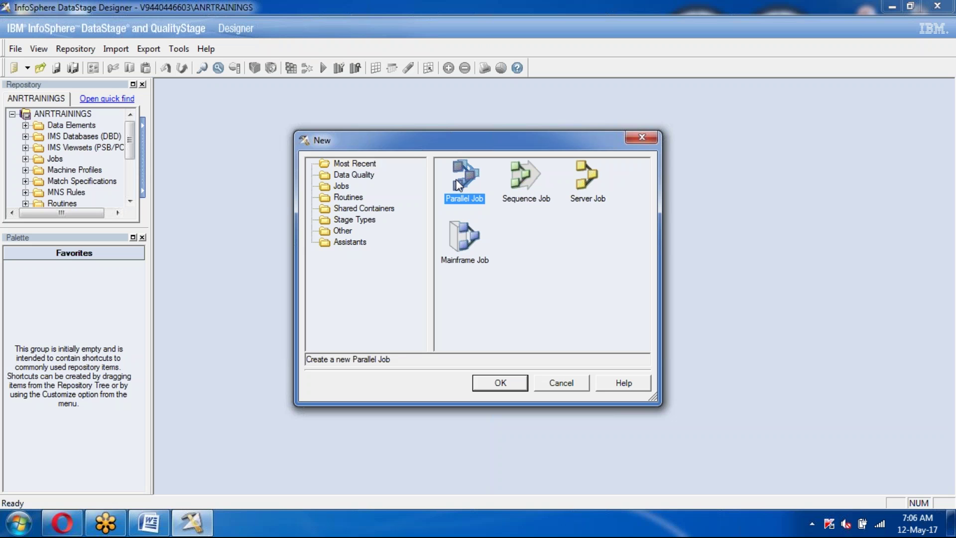
left_click(500, 382)
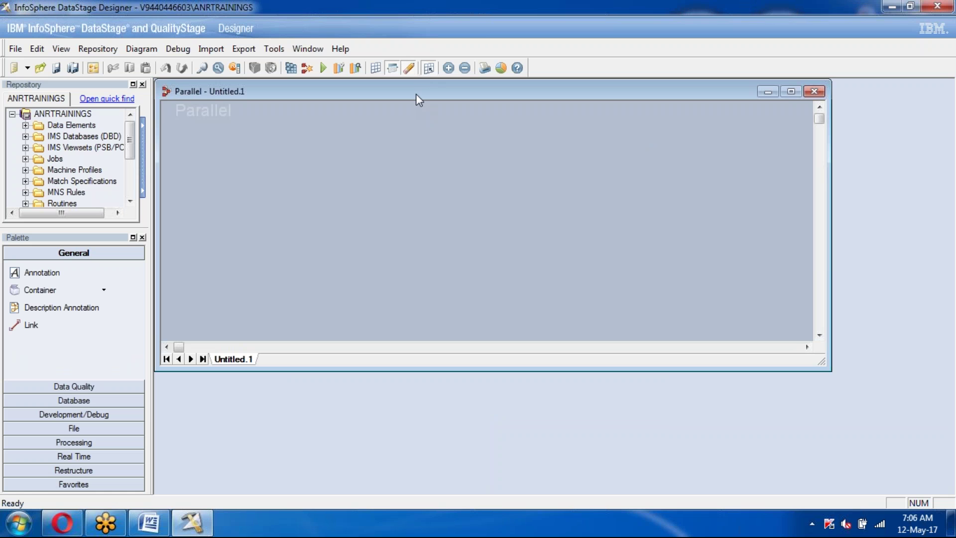
double_click(417, 94)
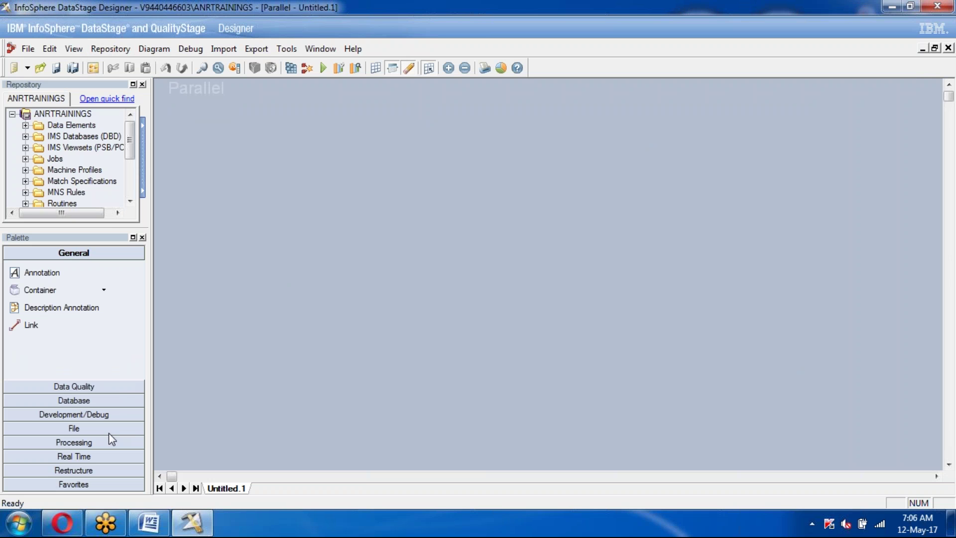
Look through the Database, Development/Debug, File and Processing stages available for the parallel job
left_click(90, 403)
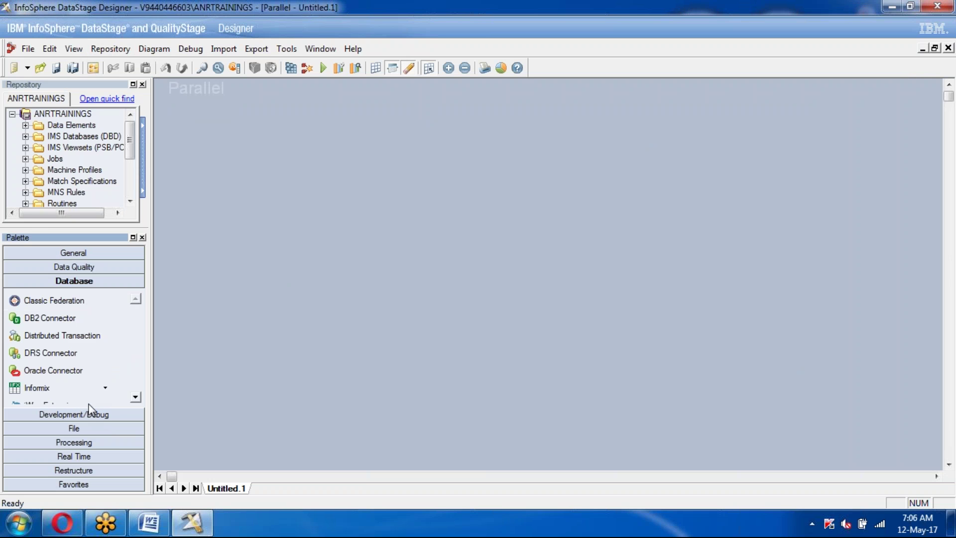
left_click(88, 414)
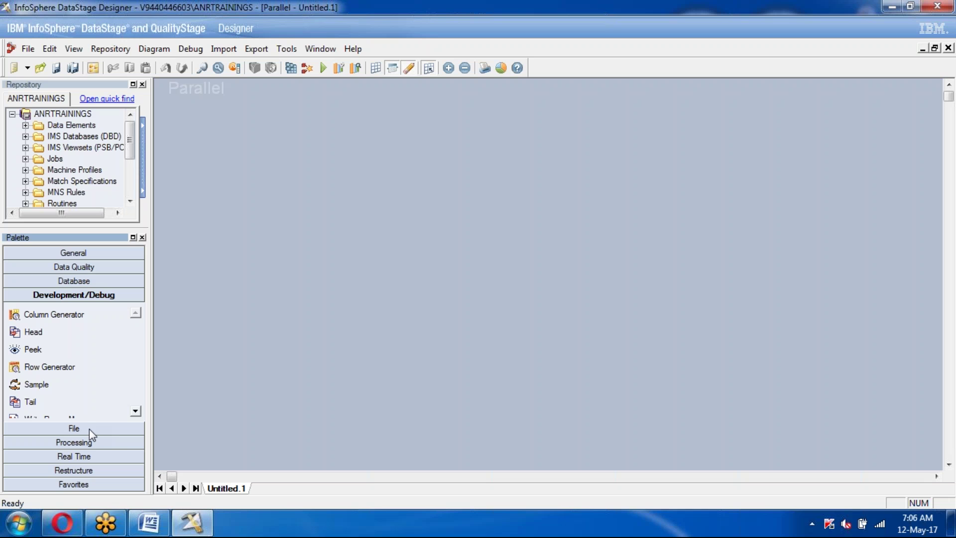
left_click(89, 428)
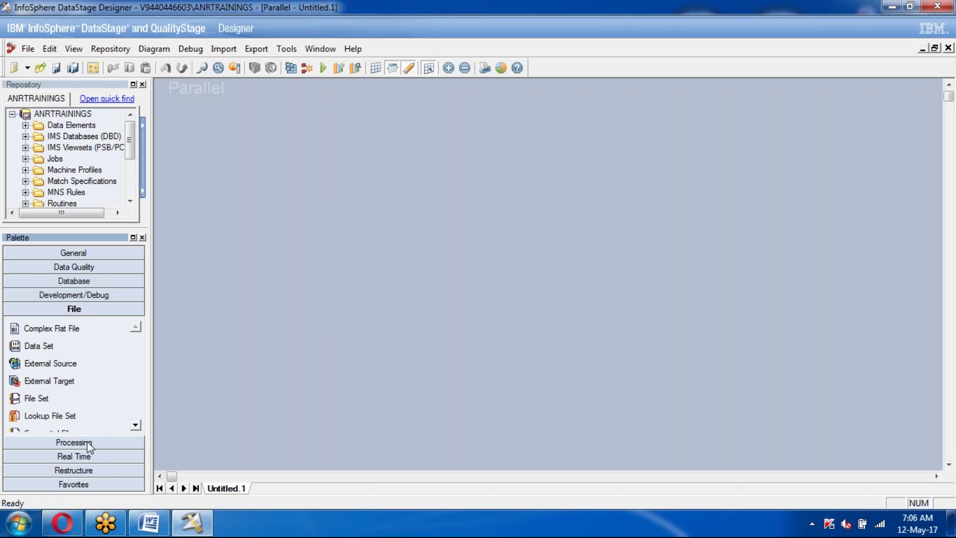
left_click(88, 443)
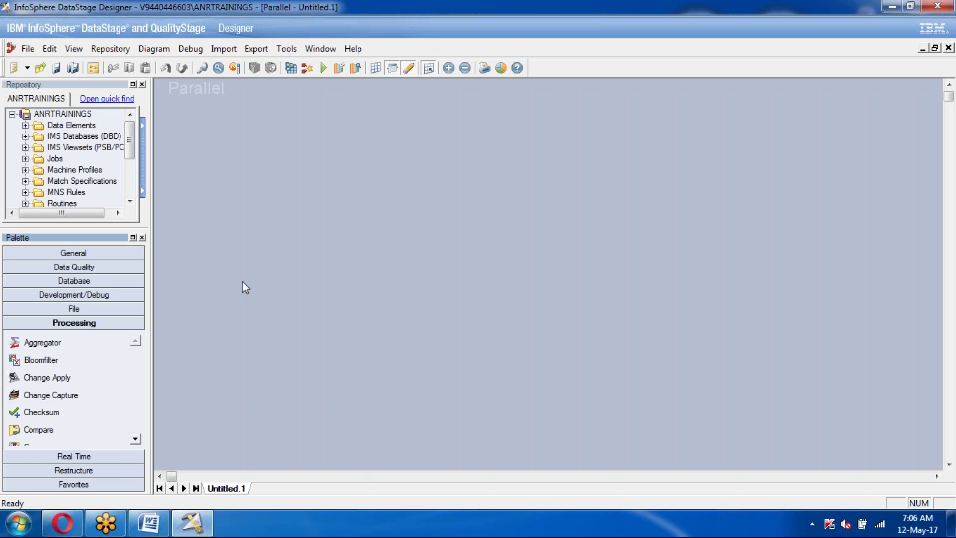
left_click(247, 267)
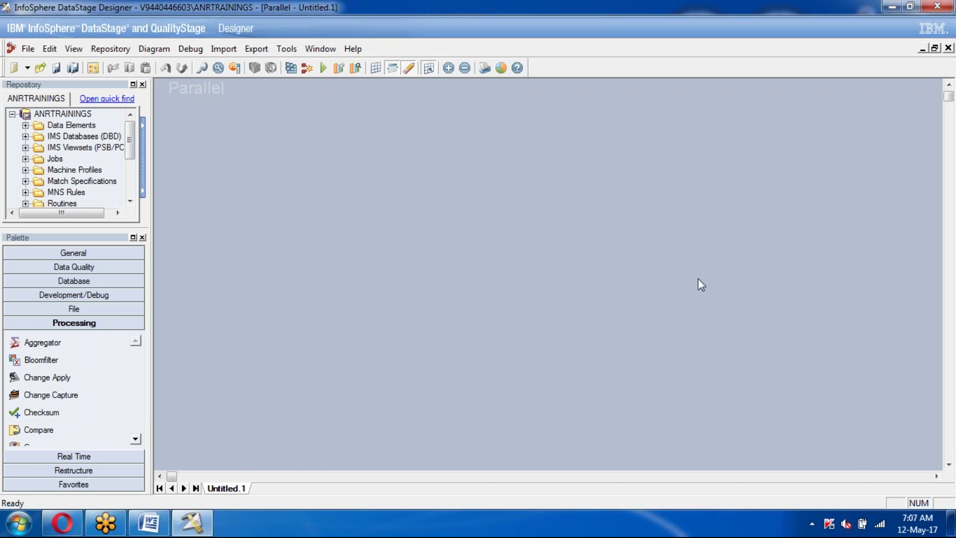
Switch to Oracle SQL*Plus and log on with the database user name and password
left_click(892, 7)
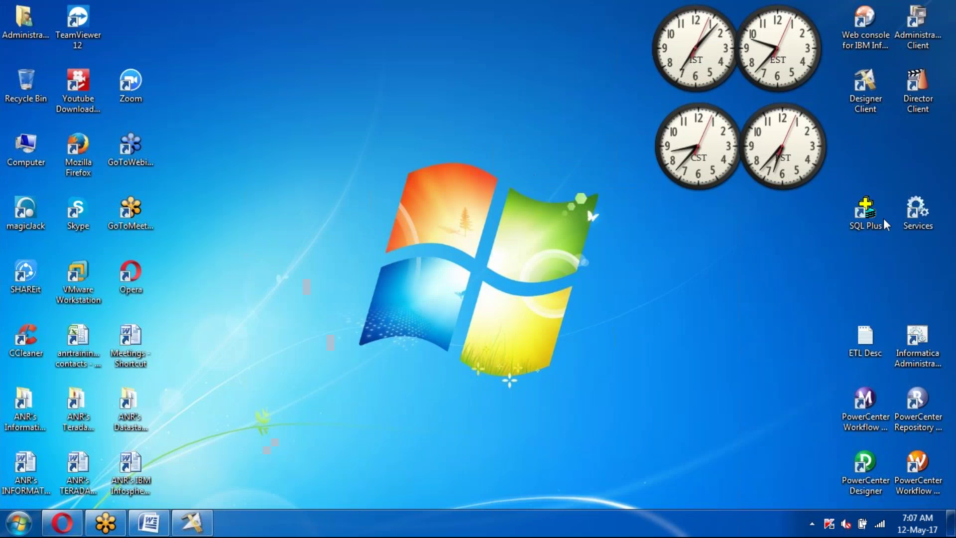
left_click(864, 209)
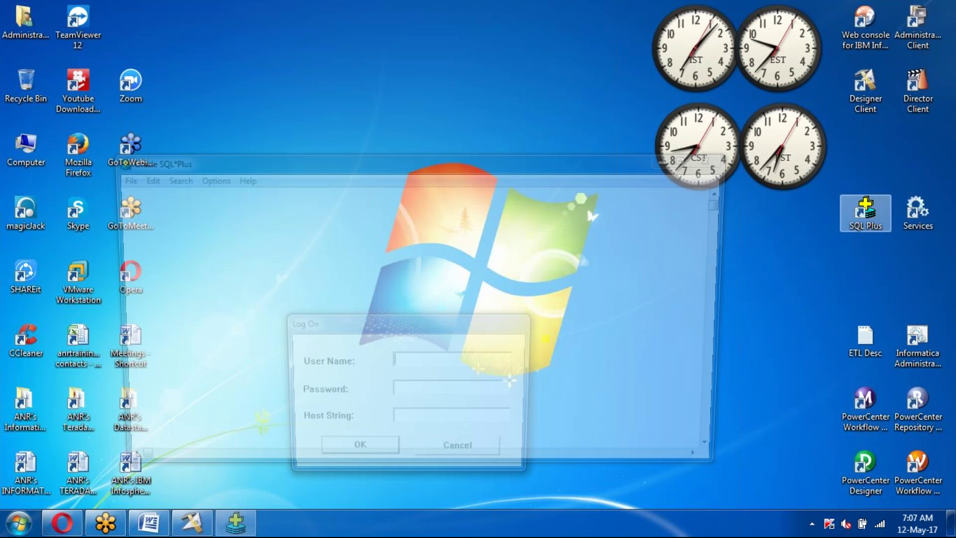
type("scott")
key("Tab")
type("tiger")
key("Return")
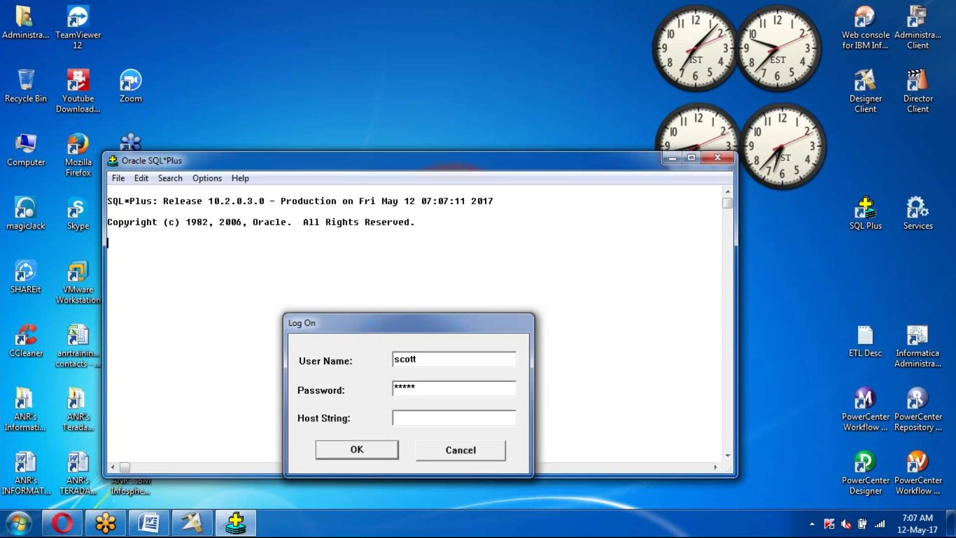
Set the SQL*Plus line width with the command "set line300;"
type("set line300")
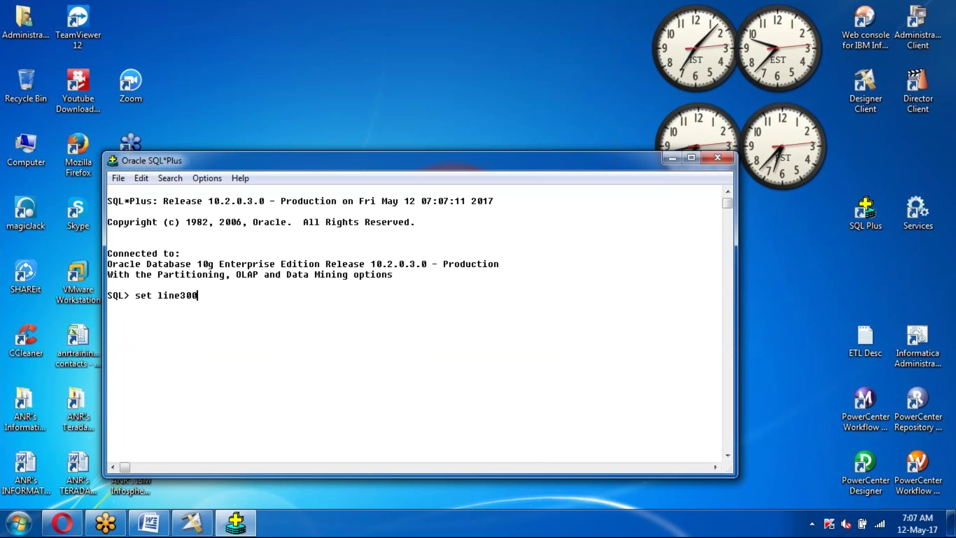
type(";")
key("Return")
Run "select*from emp;" to list the emp table and highlight its output
type("se")
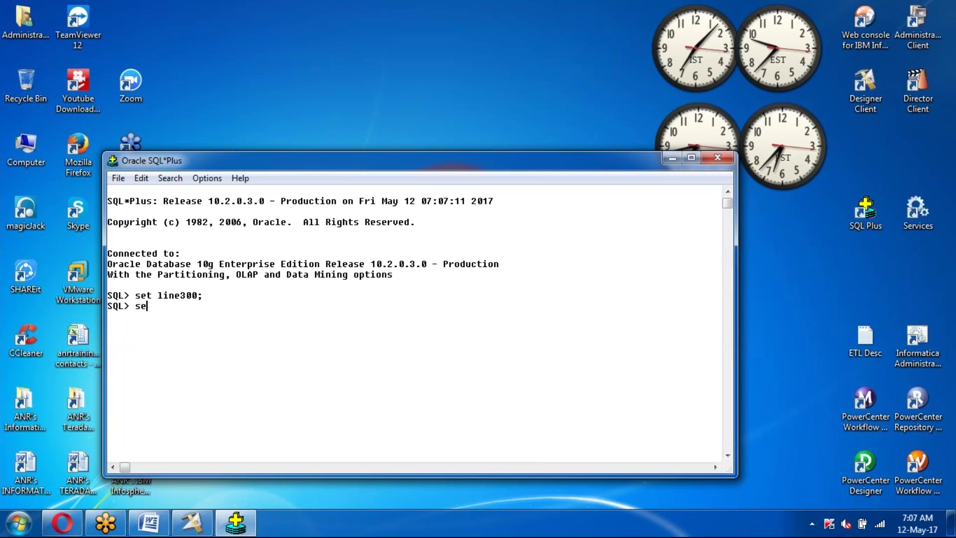
type("lect")
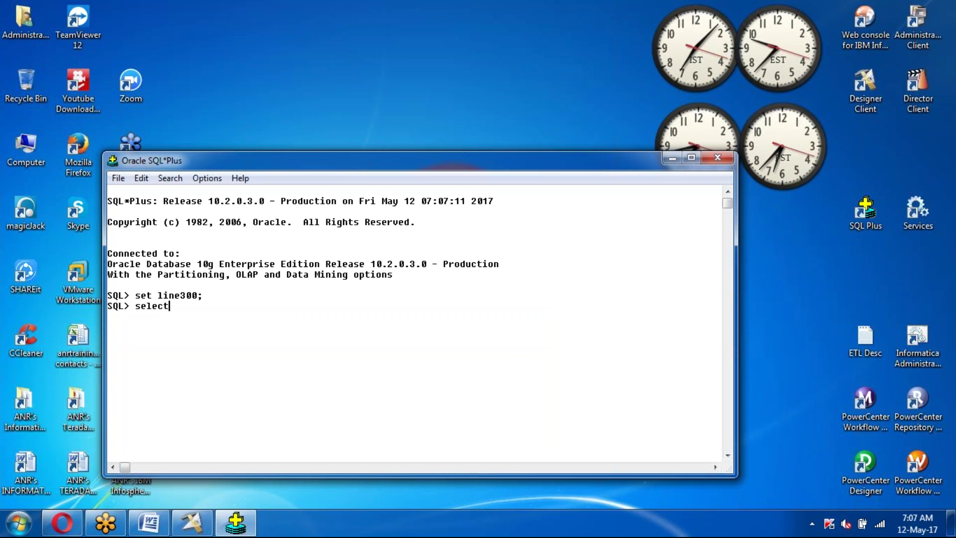
type("*fro")
type("m emp;")
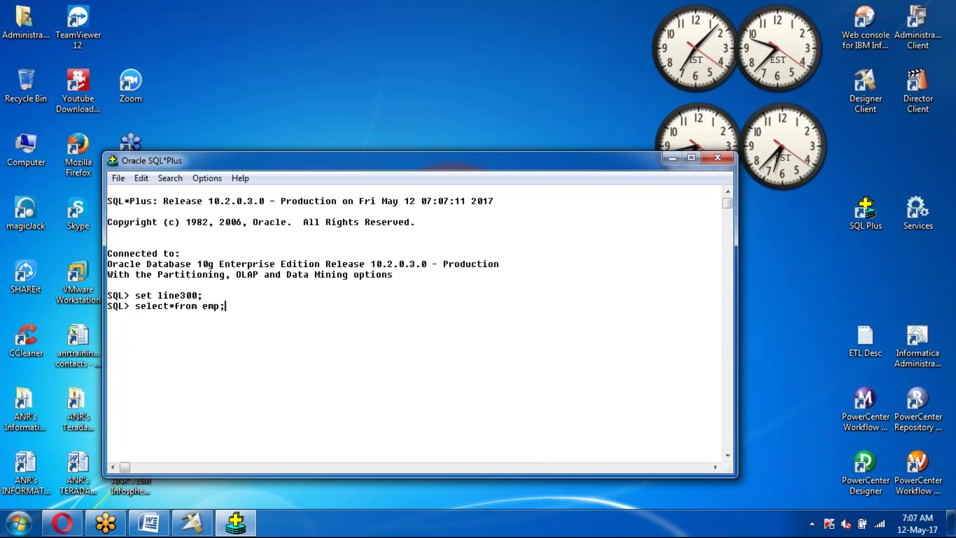
key("Return")
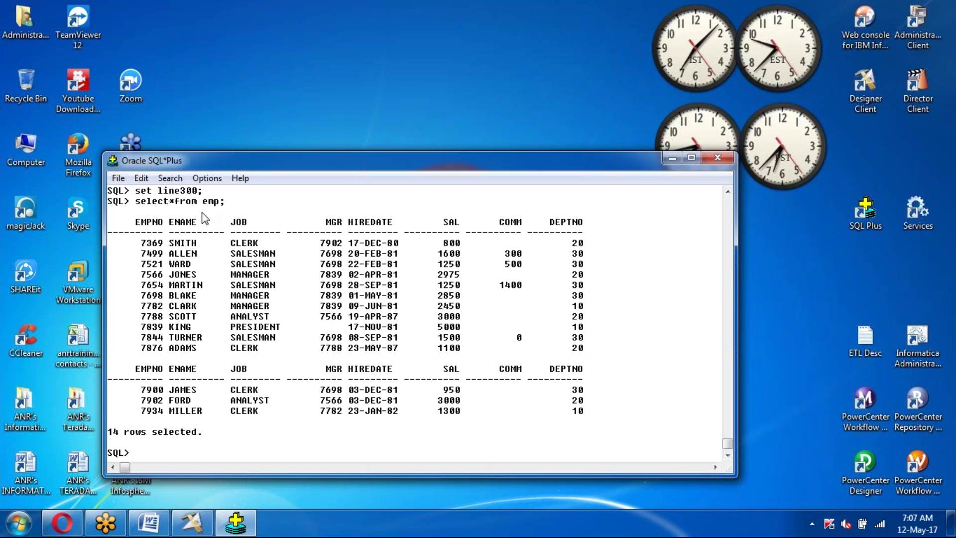
left_click_drag(135, 190, 602, 414)
left_click(416, 339)
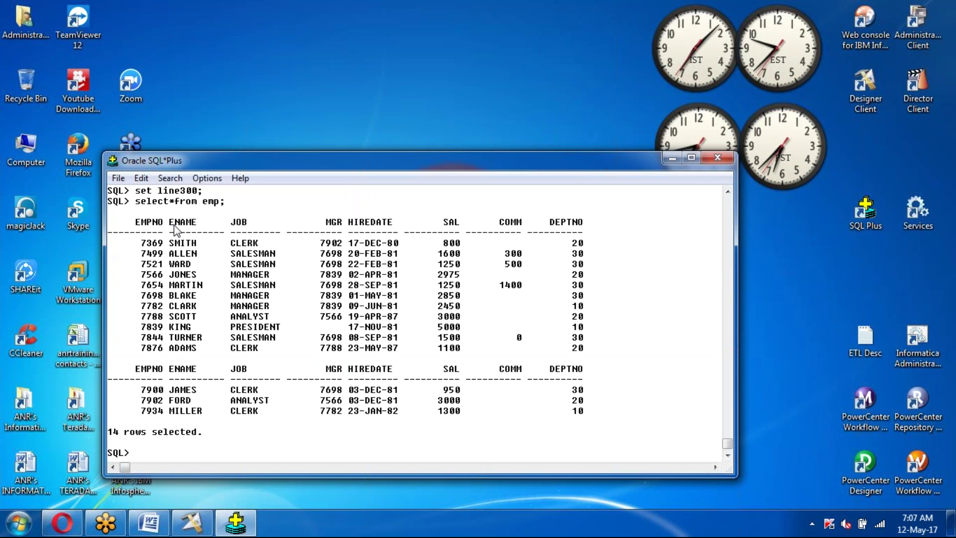
Highlight the column headings and the DEPTNO column in the emp table output
left_click_drag(138, 224, 620, 226)
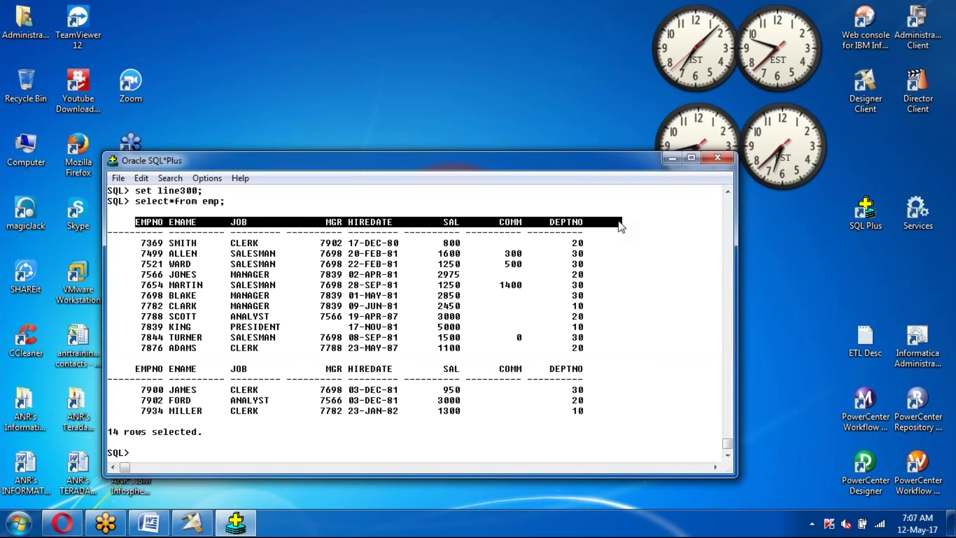
left_click(593, 230)
left_click_drag(539, 219, 633, 438)
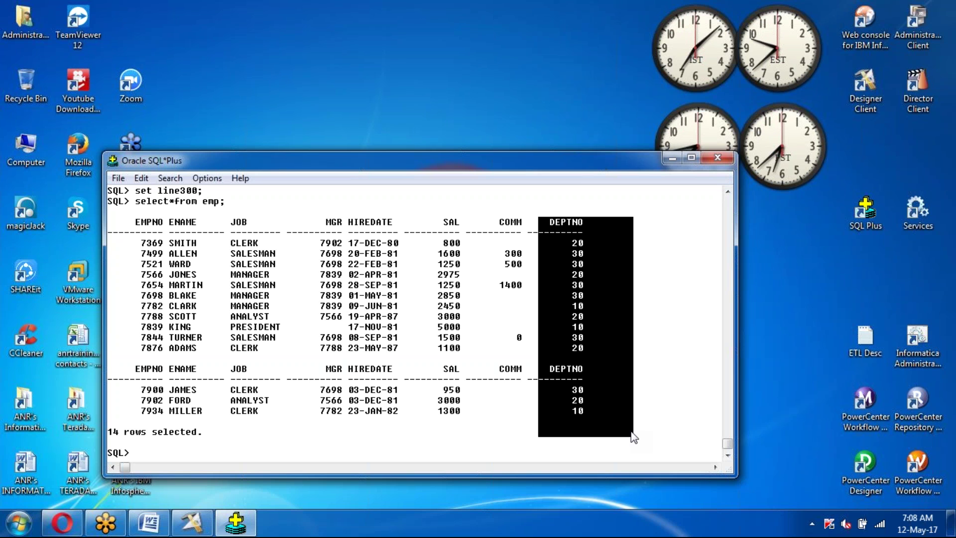
right_click(660, 422)
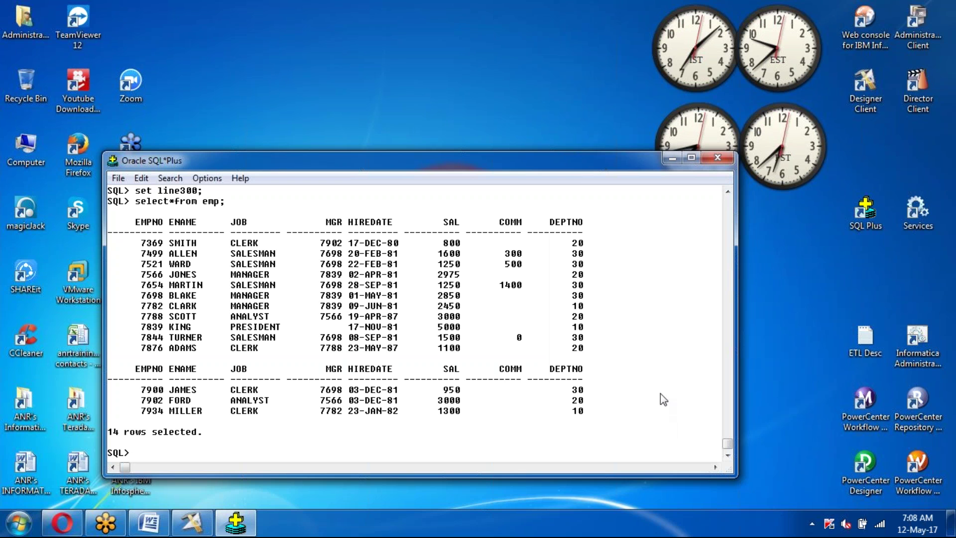
Switch to DataStage Designer and place an Oracle Connector stage on the parallel job canvas
left_click(672, 158)
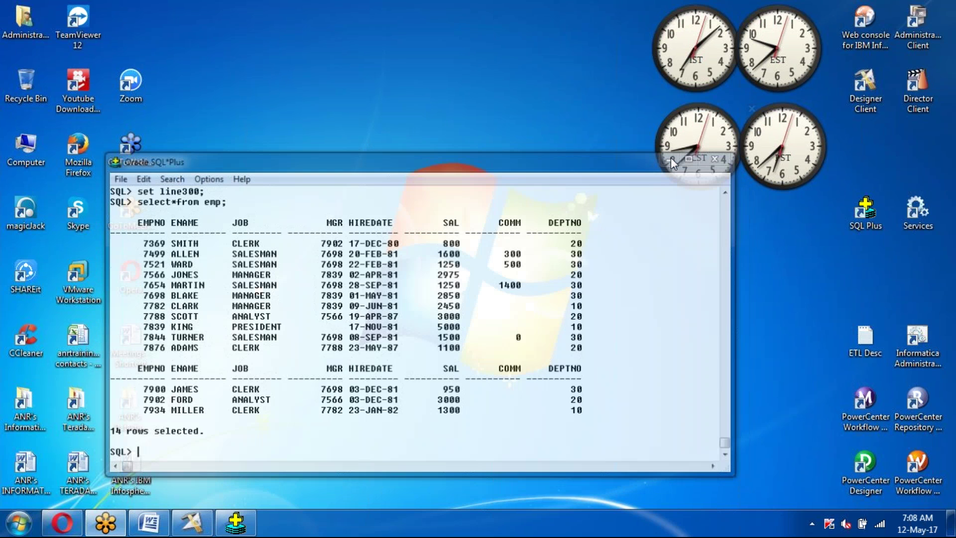
right_click(420, 145)
left_click(489, 184)
left_click(196, 524)
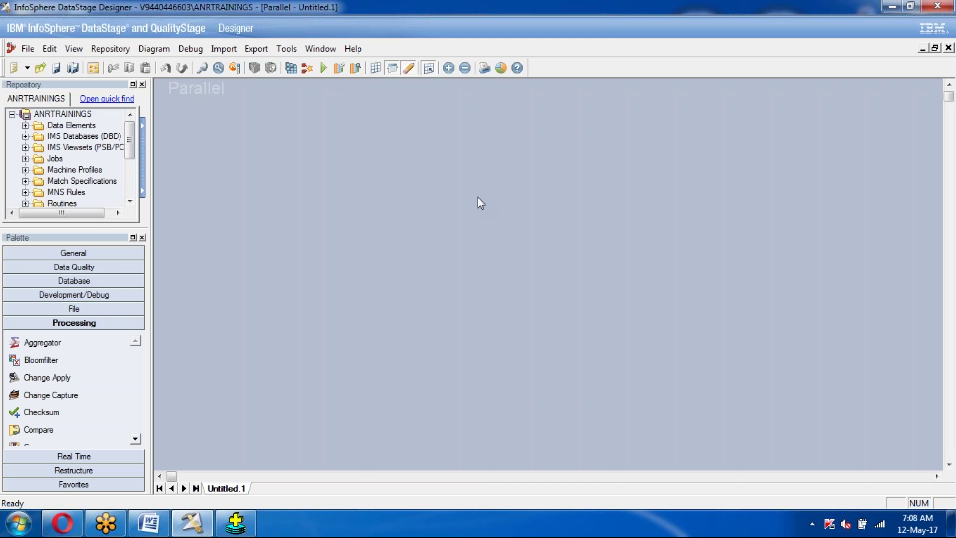
left_click(104, 284)
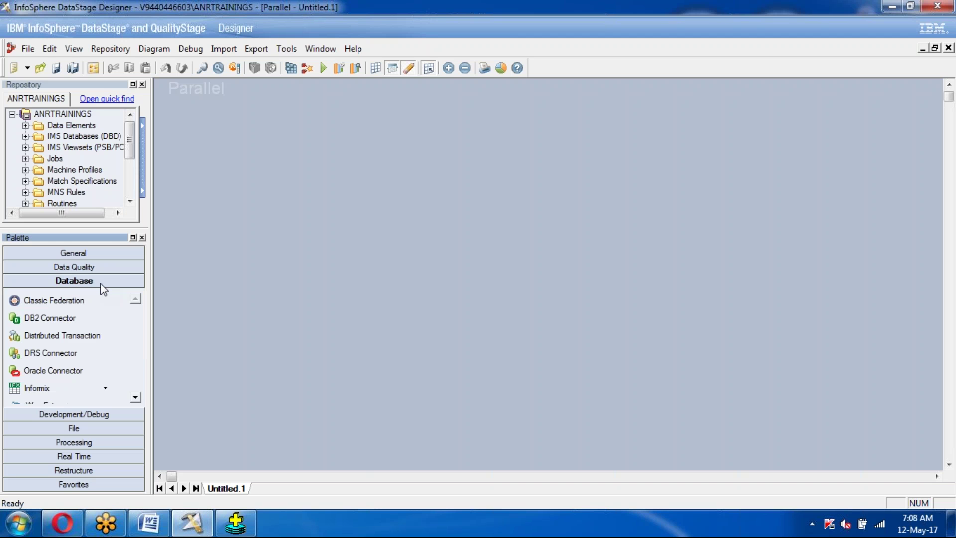
left_click_drag(58, 372, 219, 209)
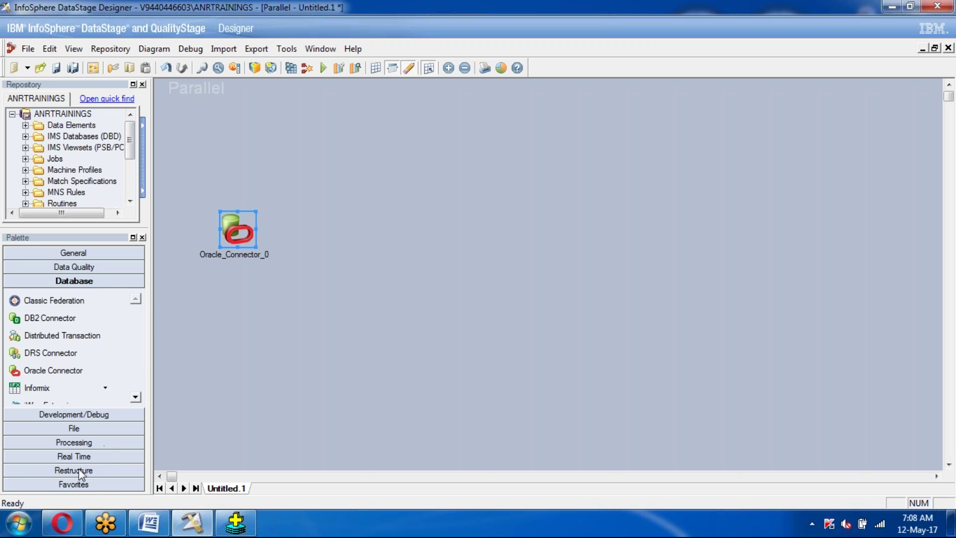
Look through the Processing stages available for the parallel job
left_click(77, 443)
left_click(135, 439)
left_click(135, 439)
left_click(135, 439)
left_click(135, 439)
left_click(135, 439)
left_click(135, 439)
left_click(135, 439)
left_click(135, 439)
left_click(136, 440)
left_click(135, 440)
left_click(135, 439)
left_click(136, 440)
left_click(136, 440)
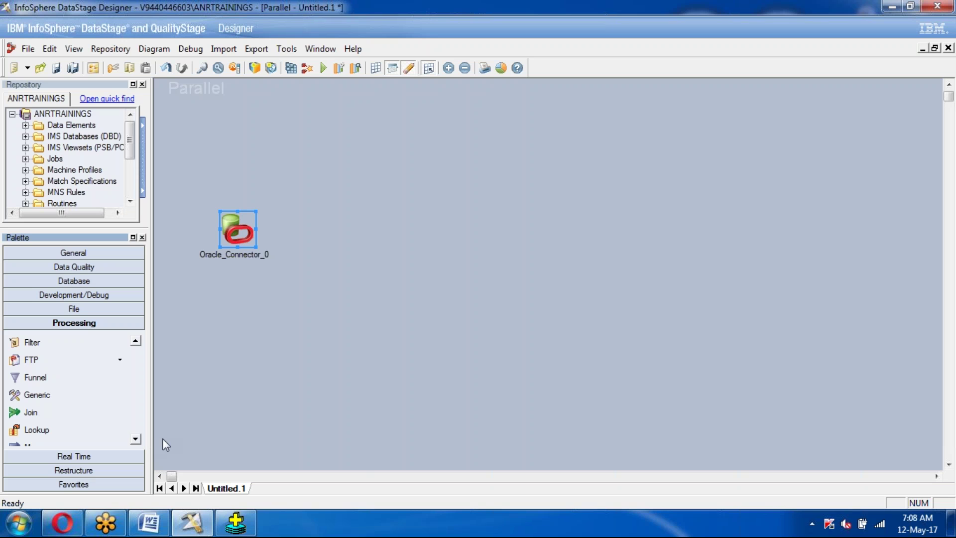
left_click(136, 341)
left_click(136, 341)
left_click(136, 341)
left_click(136, 341)
left_click(136, 341)
left_click(136, 340)
left_click(136, 340)
left_click(136, 340)
left_click(137, 341)
left_click(136, 341)
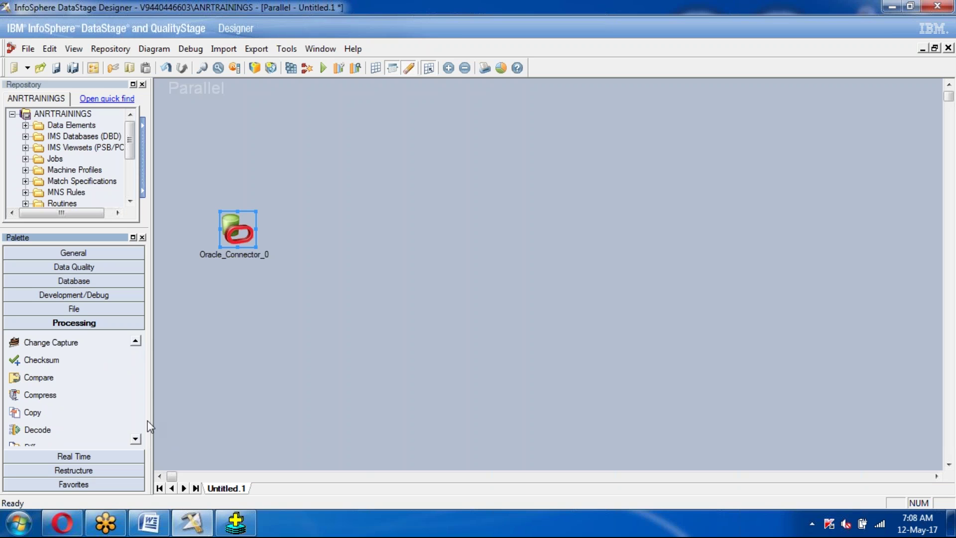
Place a Sort stage from the Processing stages to the right of the Oracle Connector
left_click(136, 439)
left_click(136, 438)
left_click(135, 439)
left_click(136, 439)
left_click(135, 439)
left_click(135, 438)
left_click(135, 439)
left_click(135, 439)
left_click(136, 439)
left_click(136, 438)
left_click(135, 439)
left_click(136, 438)
left_click(136, 438)
left_click(136, 438)
left_click(136, 439)
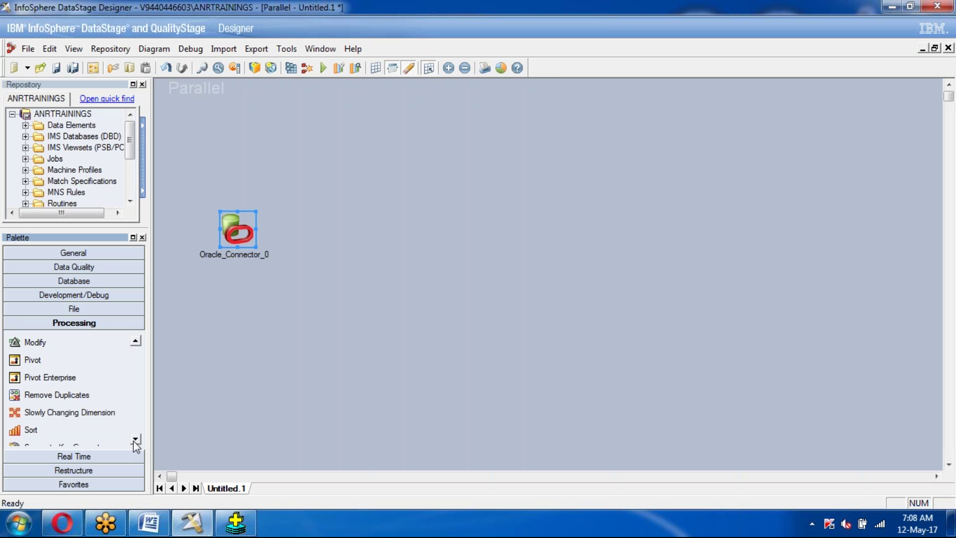
left_click(135, 439)
left_click(136, 439)
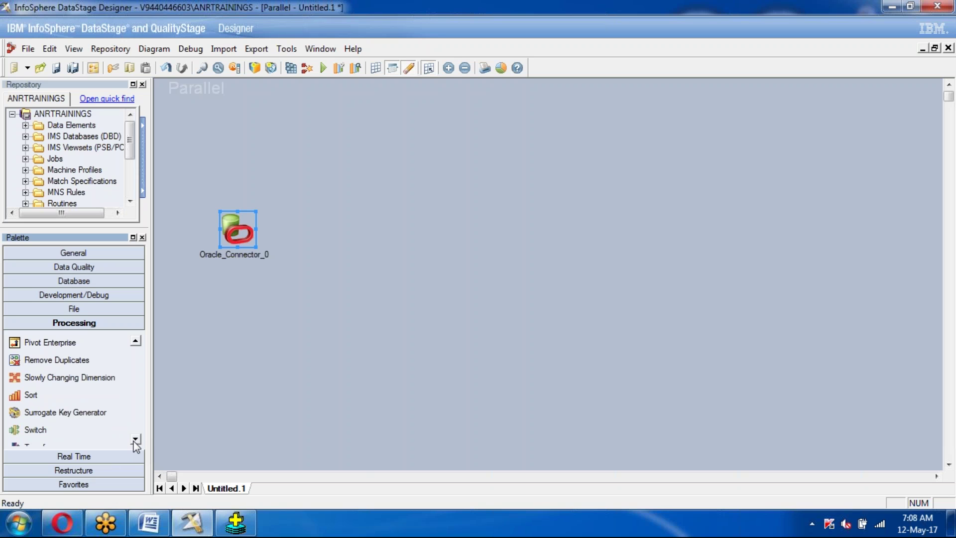
left_click(136, 439)
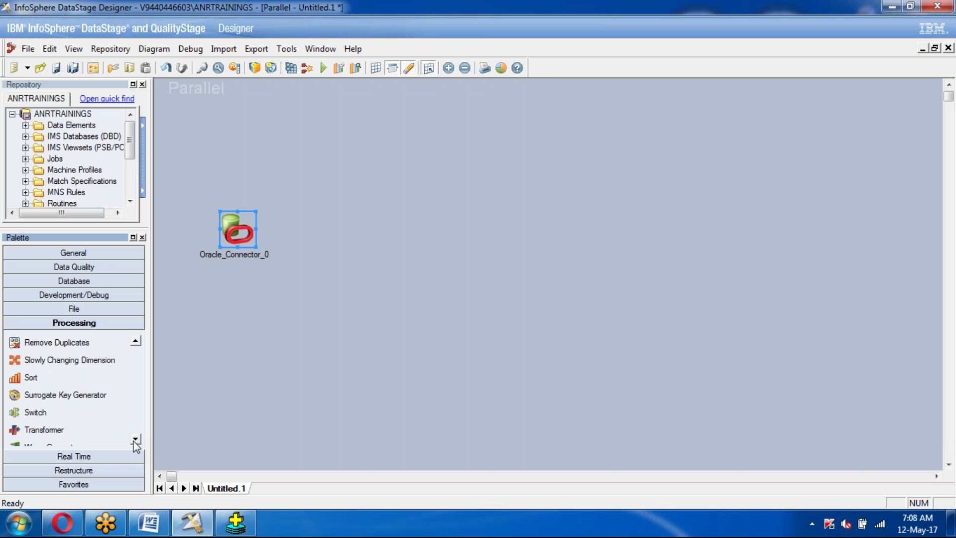
left_click(136, 439)
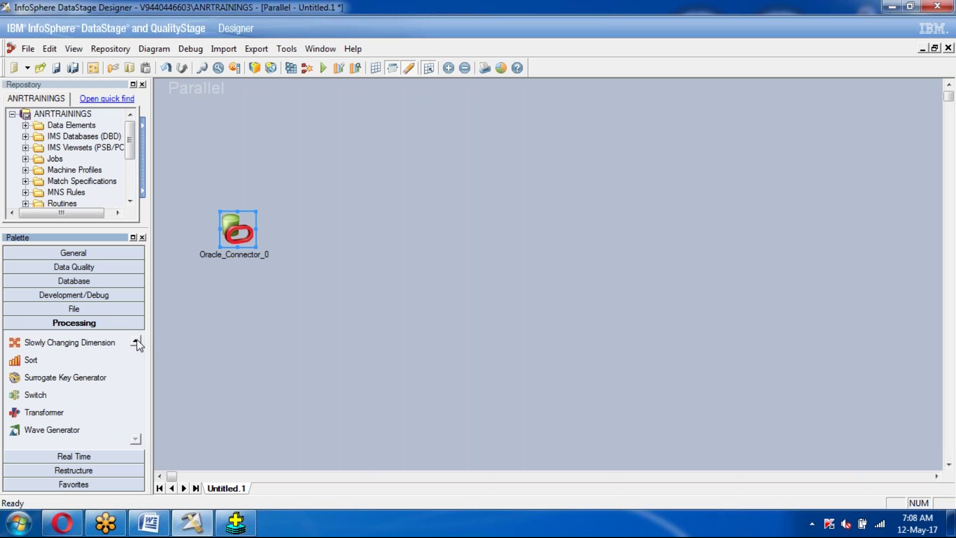
left_click_drag(36, 358, 389, 210)
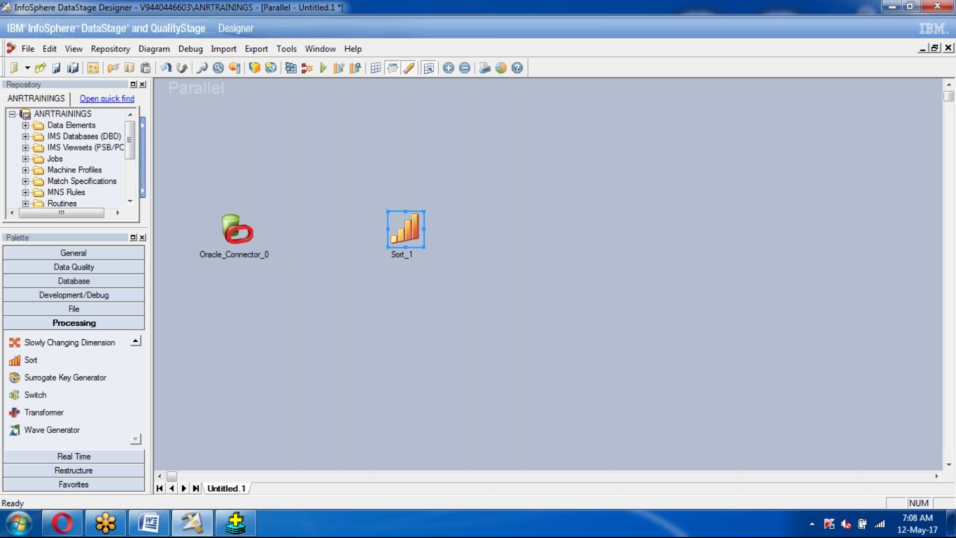
left_click(445, 325)
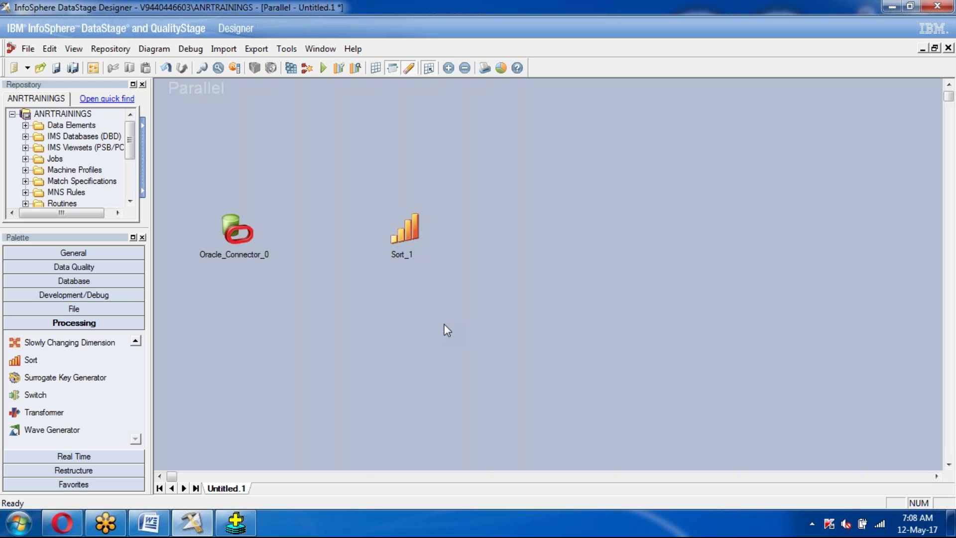
left_click(396, 230)
left_click(366, 340)
Add a Data Set stage as the target and link the Oracle Connector to Sort and Sort to the Data Set
left_click(109, 312)
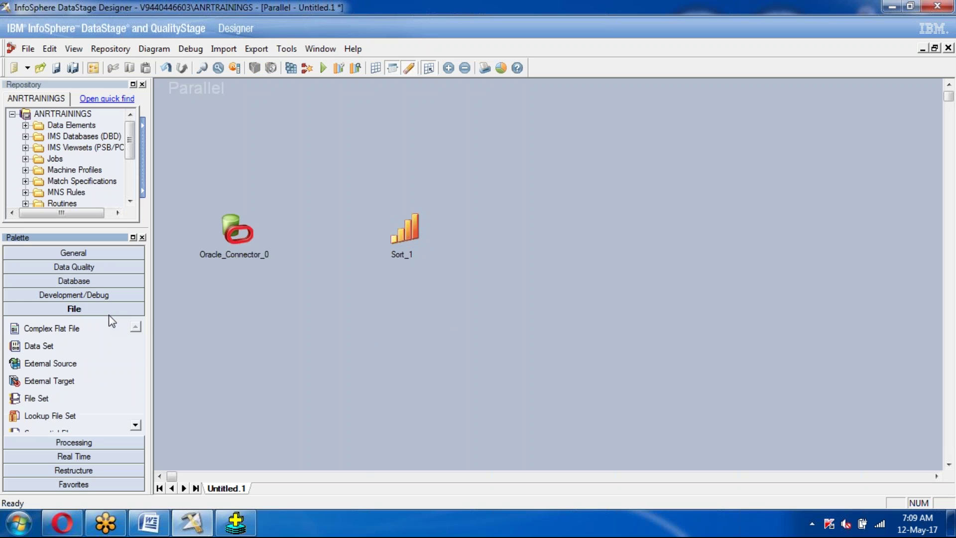
double_click(40, 346)
left_click_drag(240, 242, 657, 214)
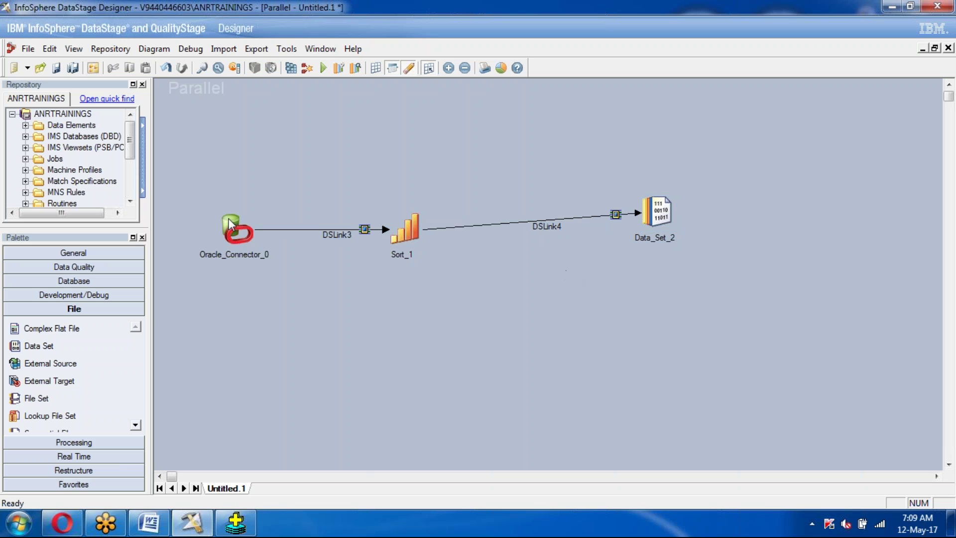
Open the Oracle Connector's properties and set the server to oracle with the database user name and password
left_click(233, 232)
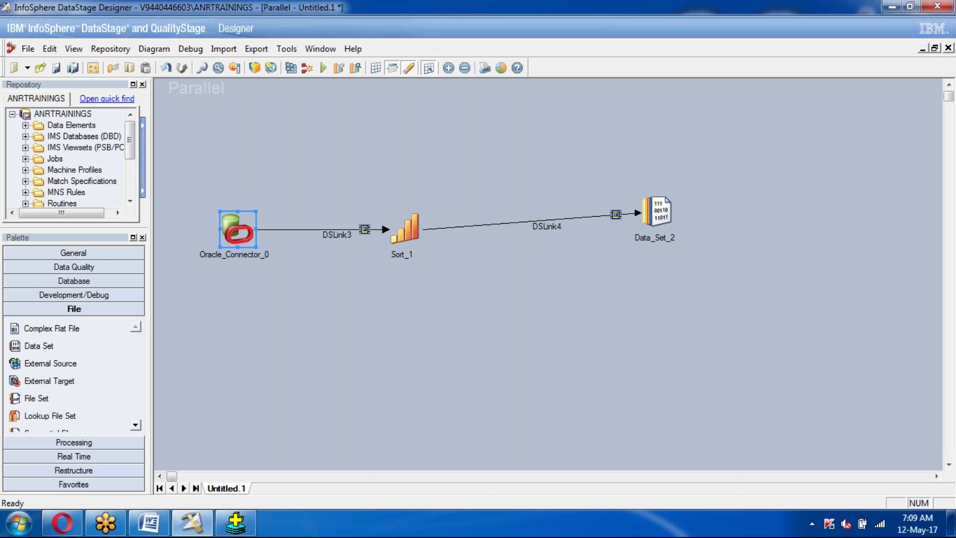
type("oracle")
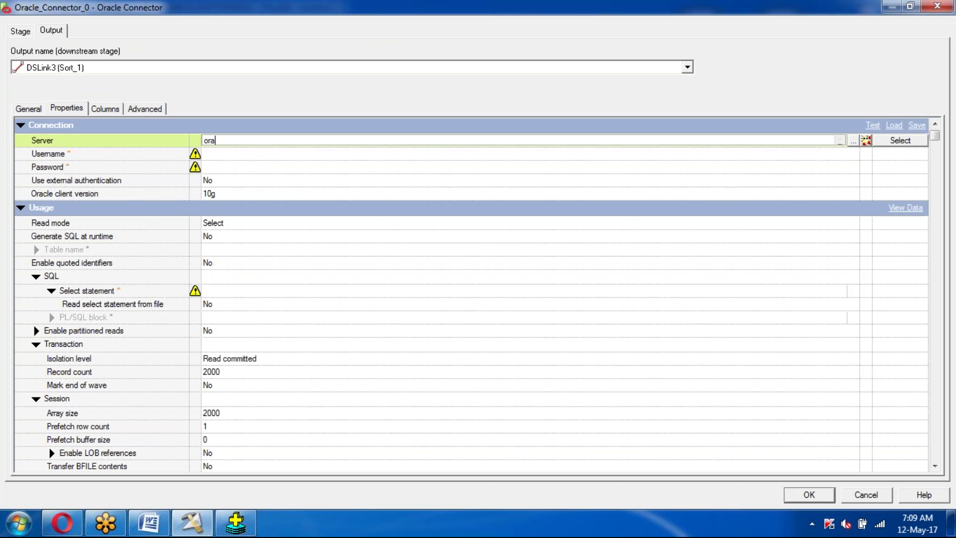
key("Return")
key("Down")
type("scott")
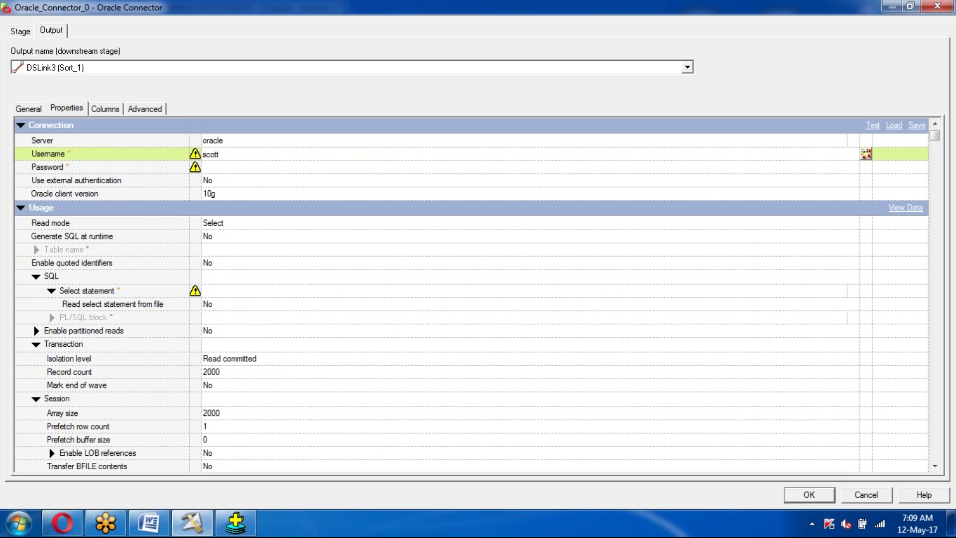
key("Return")
key("Down")
type("tiger")
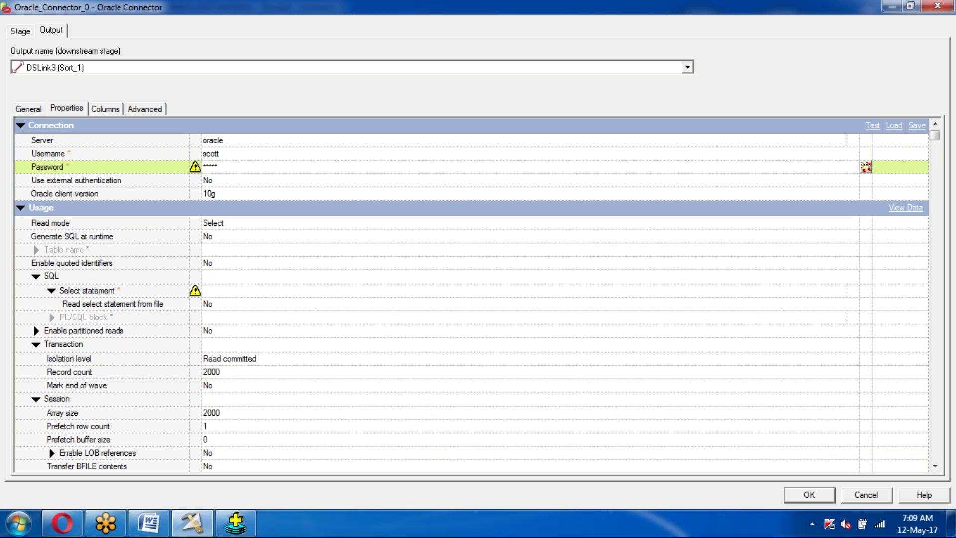
Set Generate SQL at runtime to Yes and enter emp as the table name
left_click(247, 237)
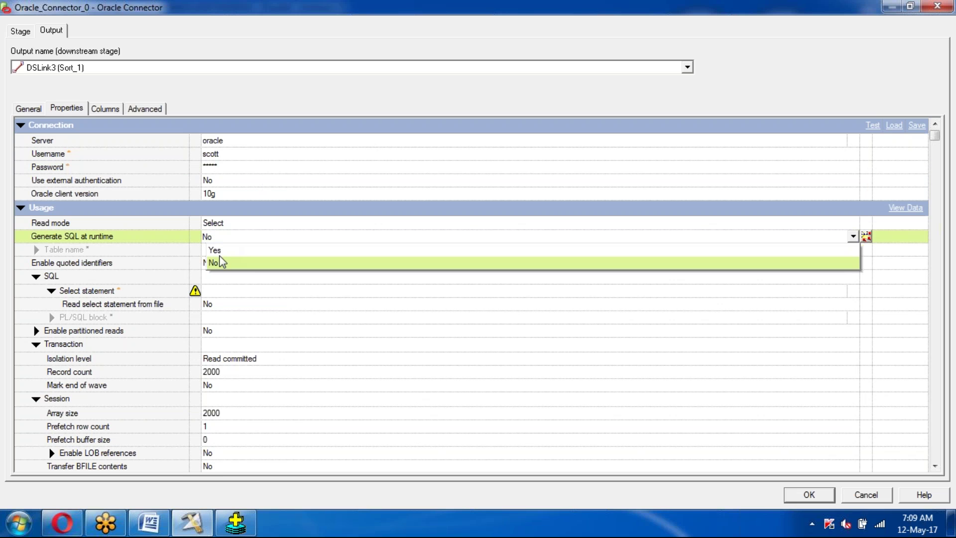
left_click(217, 251)
left_click(218, 251)
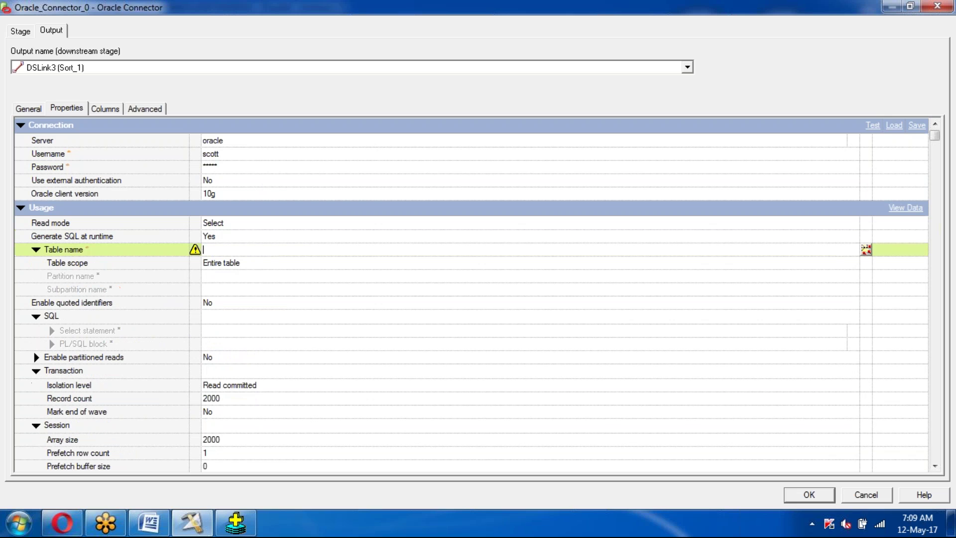
type("emp")
Start loading column definitions for the connector's output link and expand the PlugIn and ORAOCI9 table definition folders
left_click(110, 109)
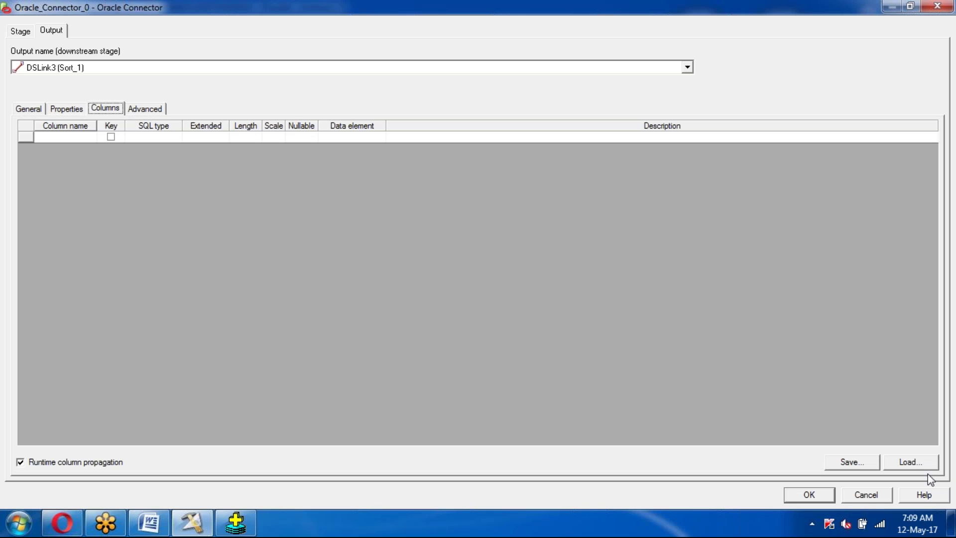
left_click(918, 466)
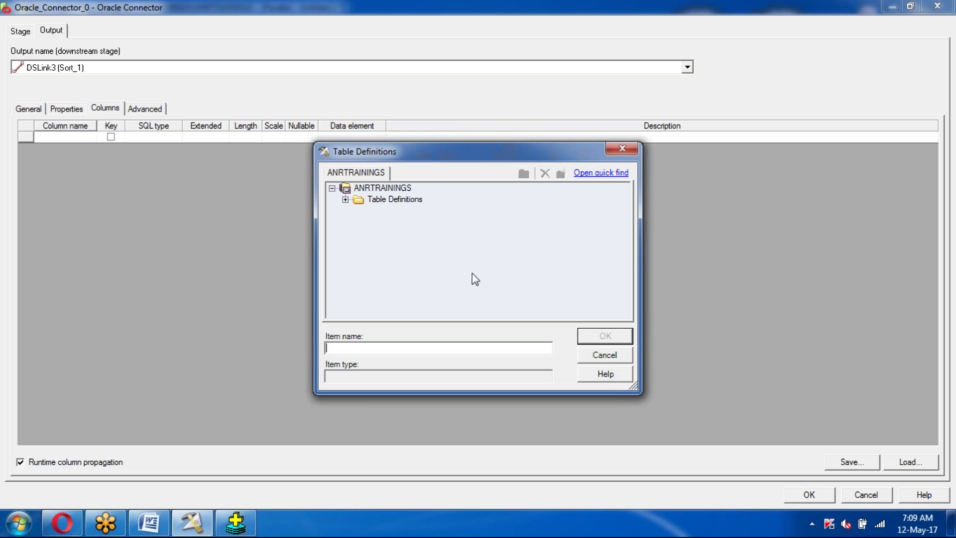
left_click(345, 200)
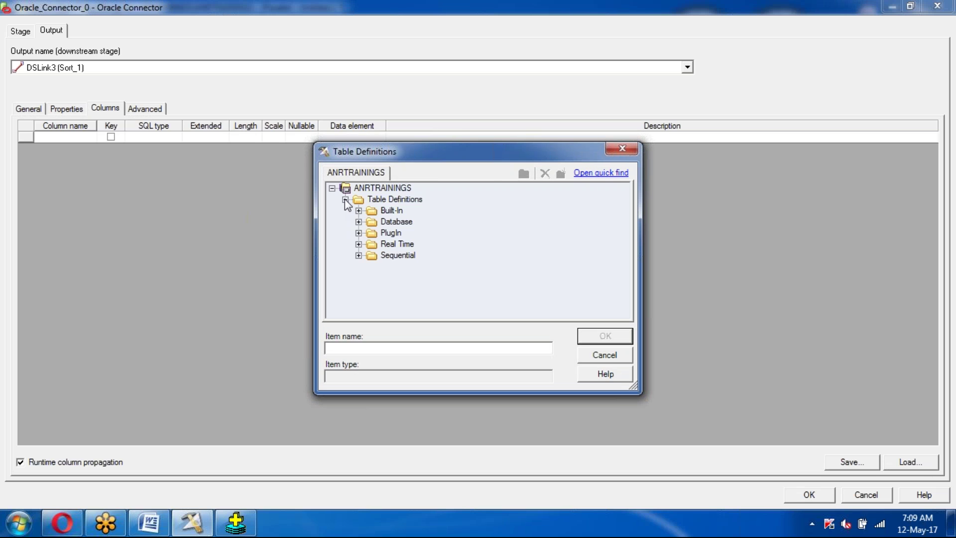
left_click(358, 233)
left_click(372, 255)
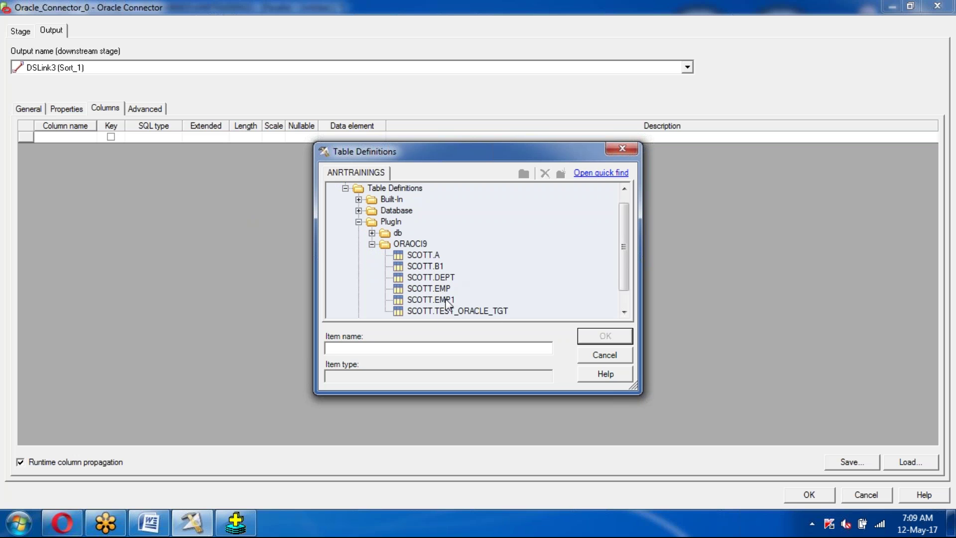
Review the import table definition options offered for the Table Definitions folder
left_click(403, 189)
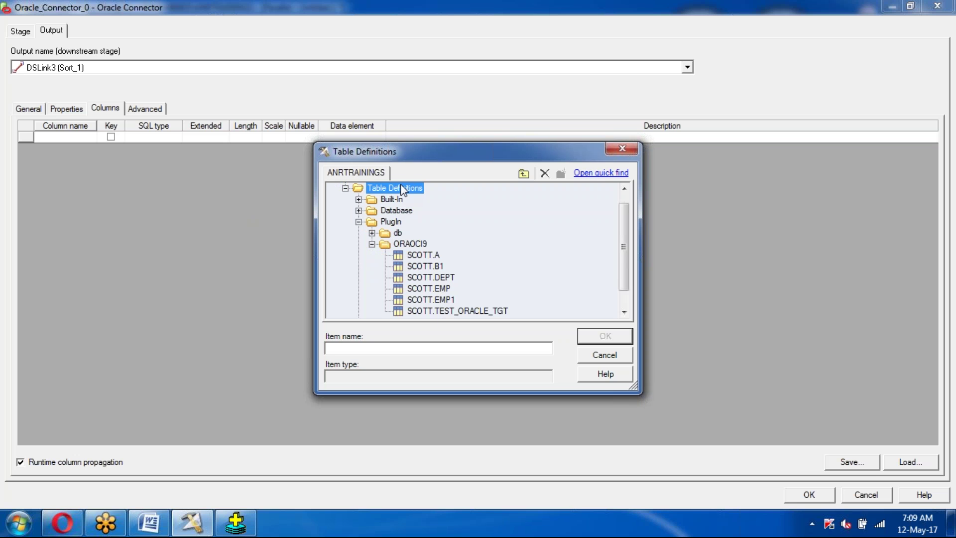
right_click(403, 190)
mouse_move(436, 223)
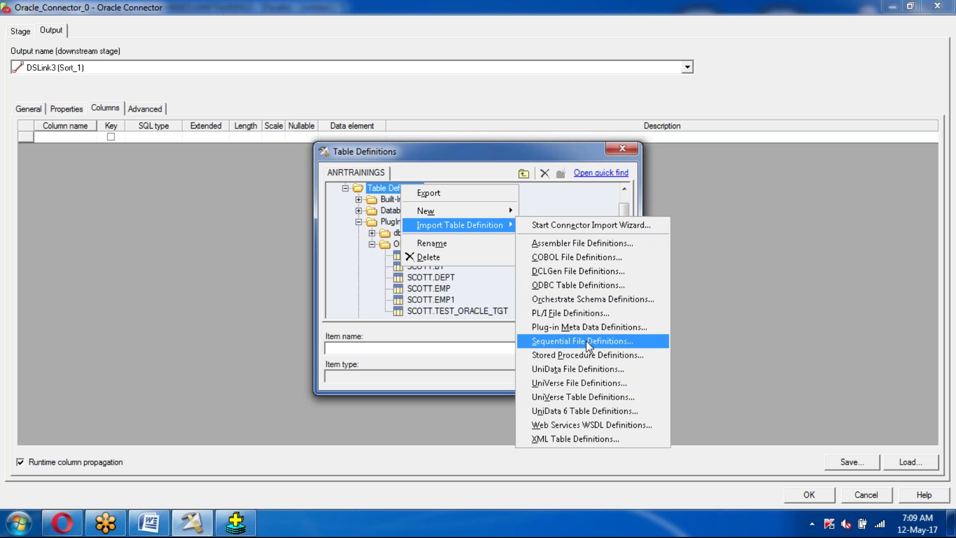
left_click(342, 276)
Load all columns of the SCOTT.EMP table definition into the output link and accept the connector settings
left_click(428, 292)
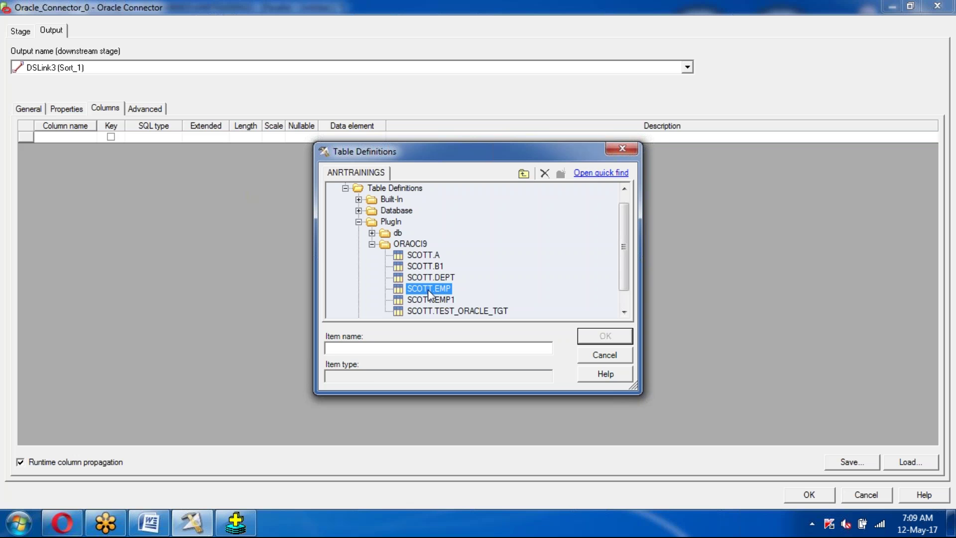
left_click(593, 335)
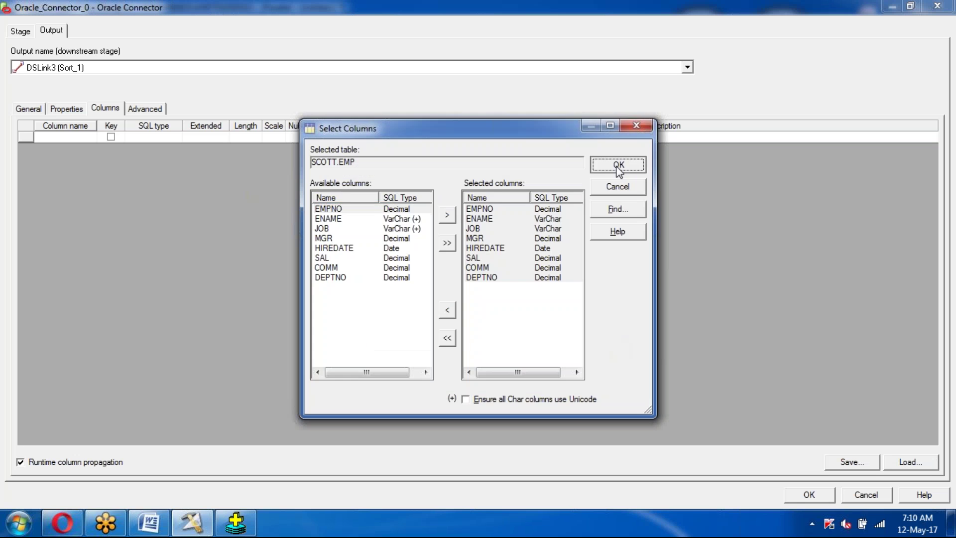
left_click(618, 167)
left_click(503, 354)
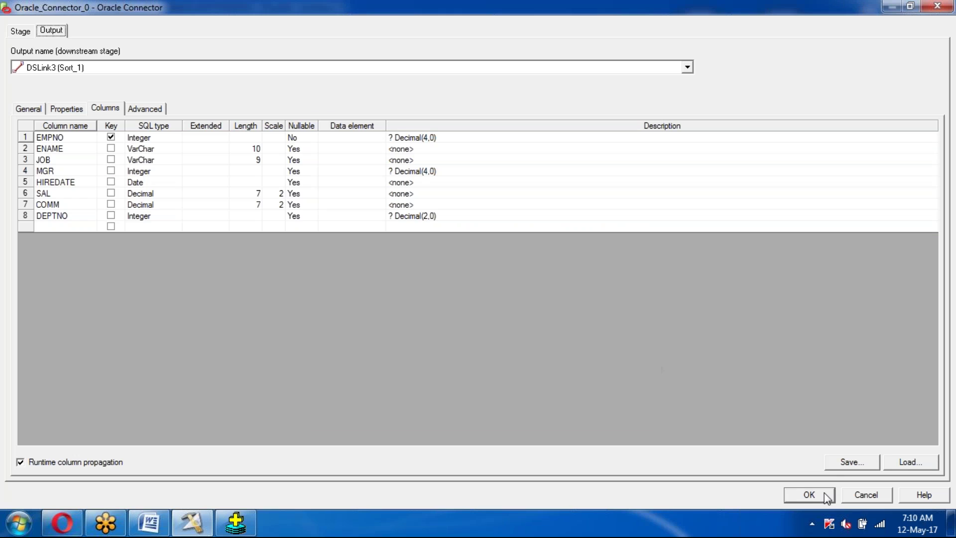
left_click(811, 495)
Set the Sort stage's key to DEPTNO and keep its sort order as Ascending
left_click(406, 229)
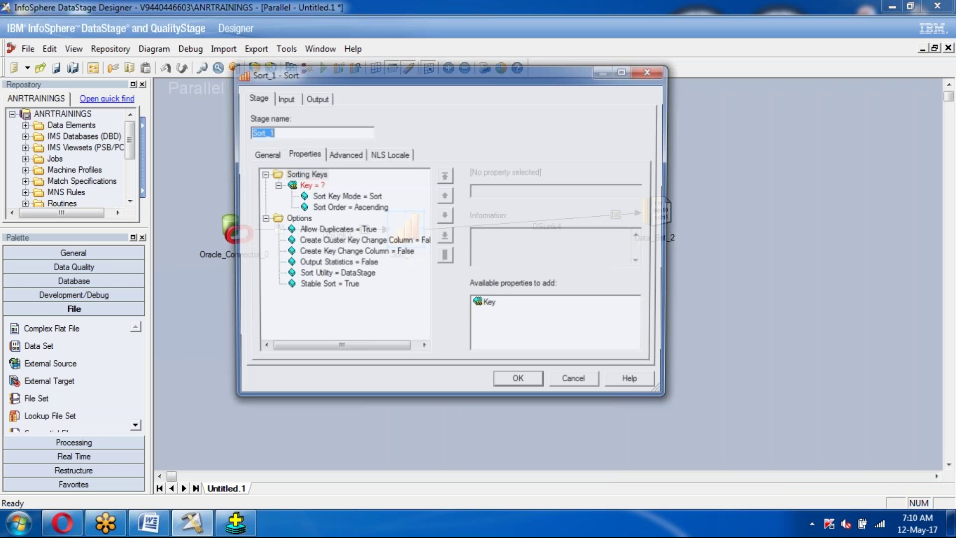
left_click(316, 186)
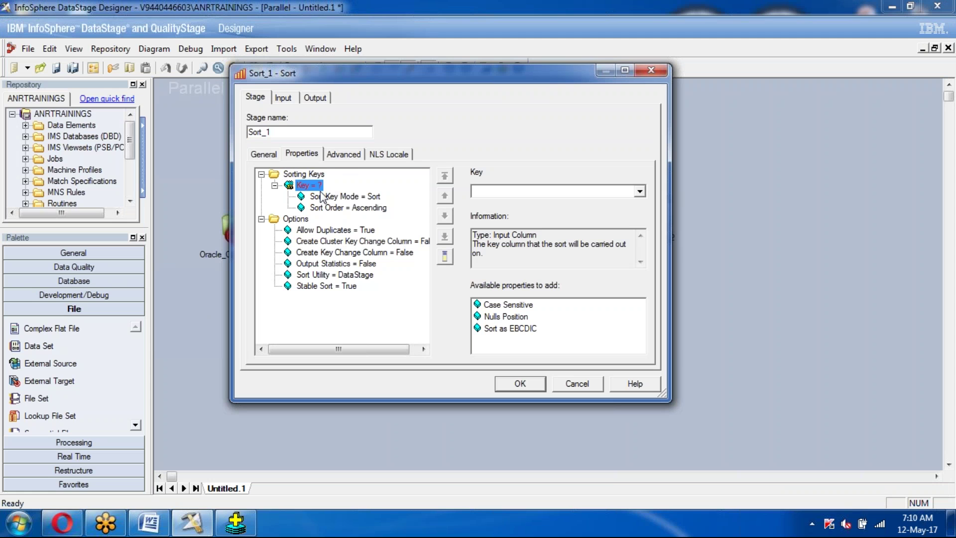
left_click(639, 191)
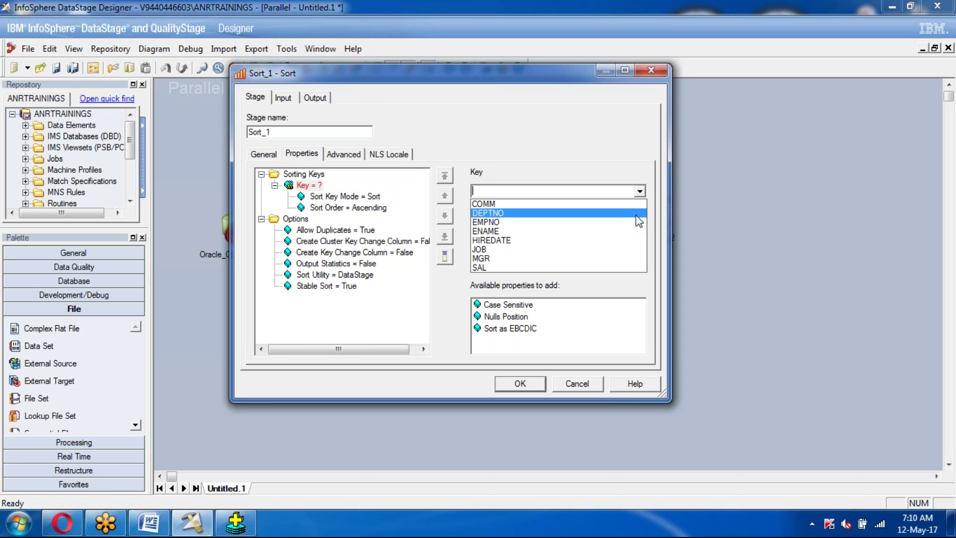
left_click(637, 214)
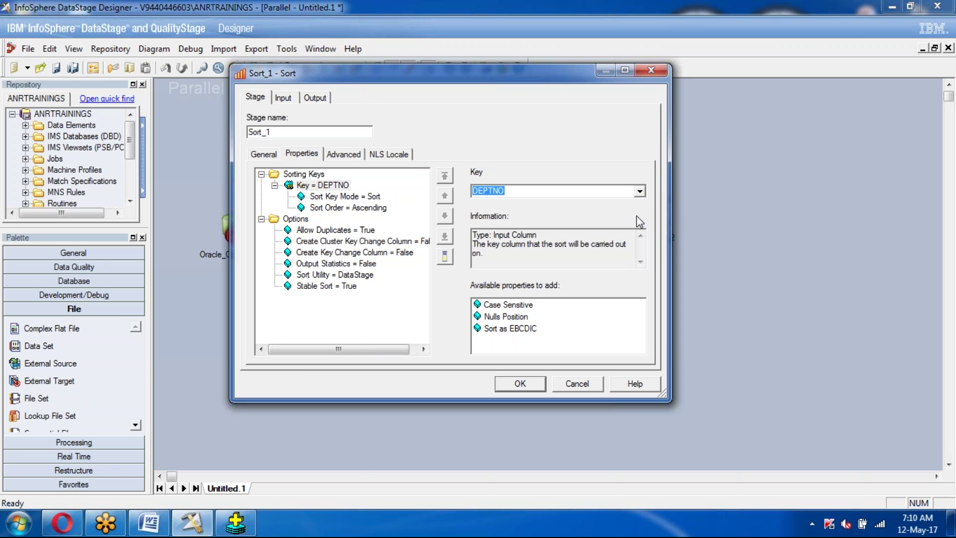
left_click(368, 207)
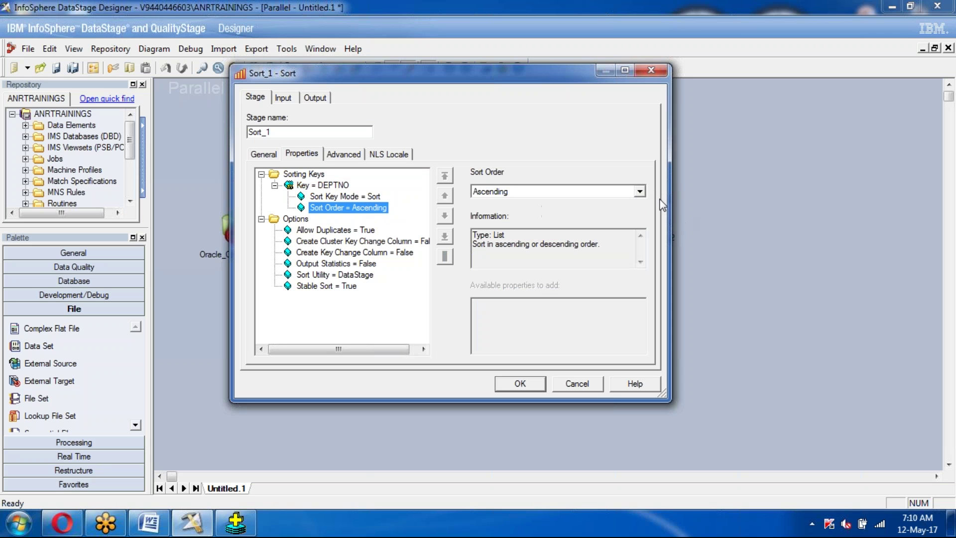
left_click(639, 191)
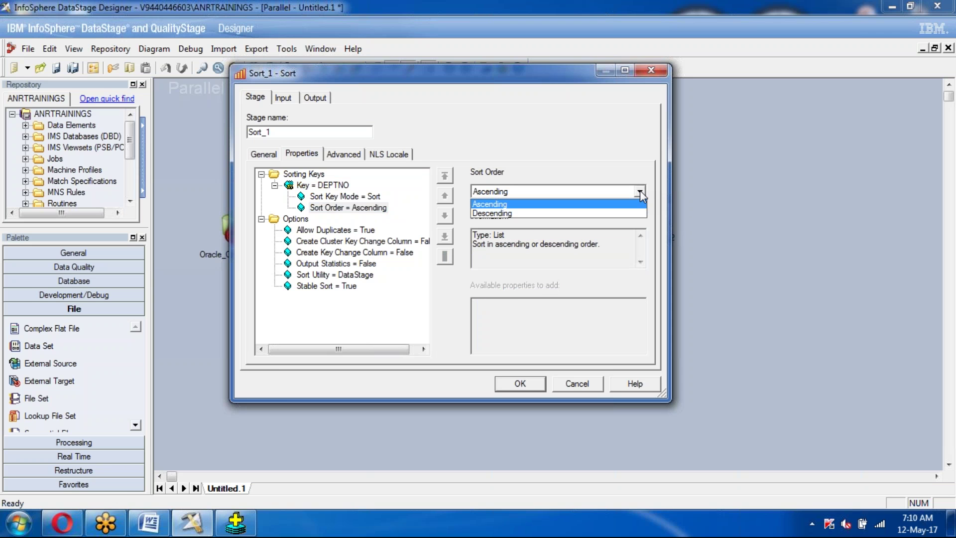
left_click(641, 190)
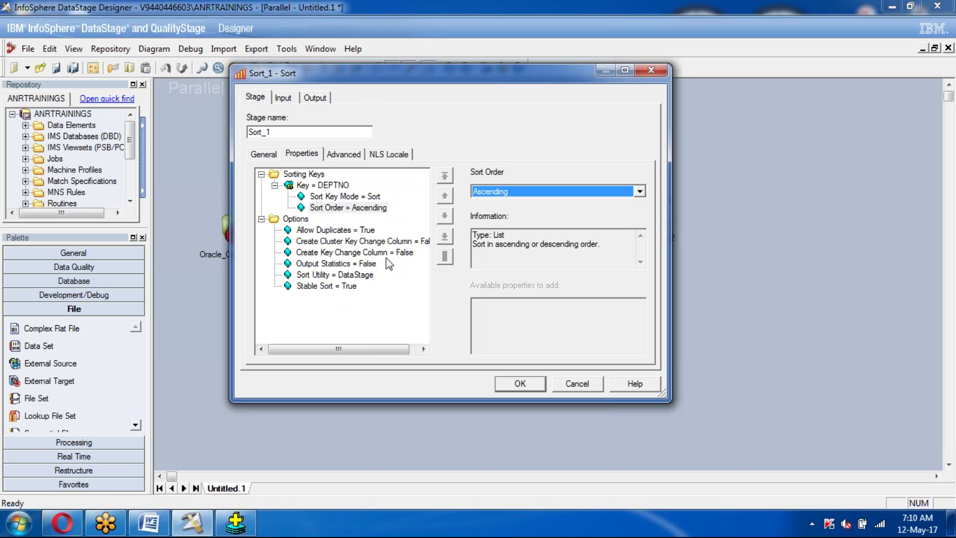
Review the Sort stage's options, including Allow Duplicates, Create Key Change Column, Output Statistics, Sort Utility and Stable Sort, and its key settings
left_click(348, 230)
left_click(639, 191)
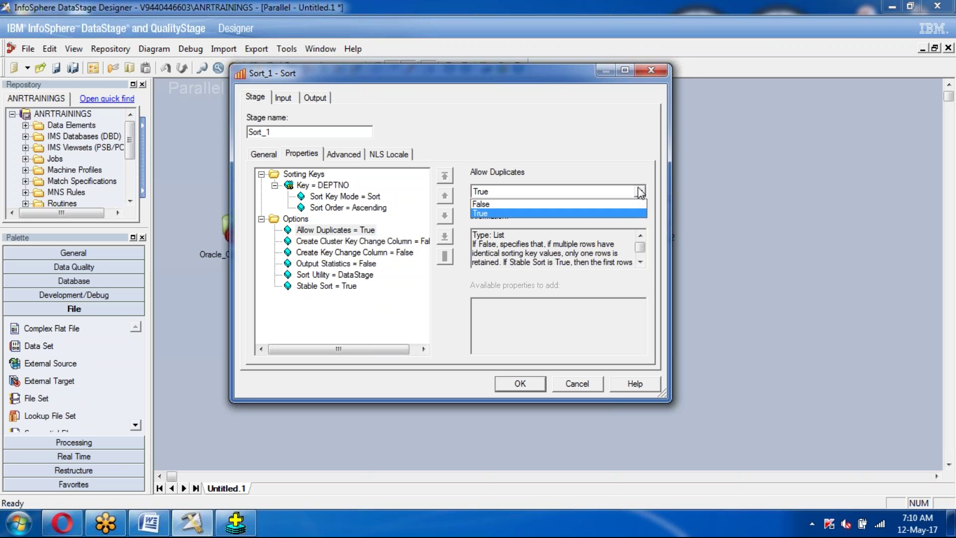
left_click(639, 191)
left_click(349, 252)
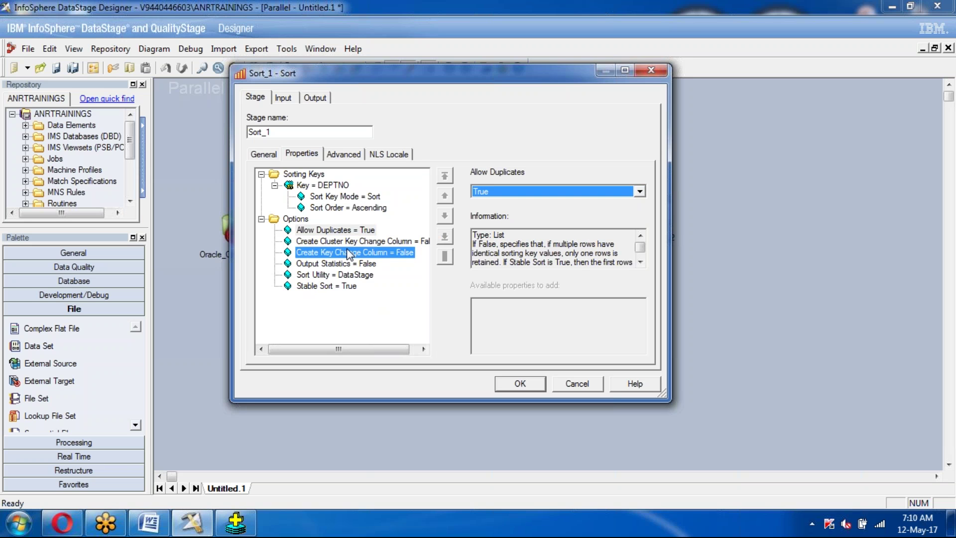
left_click(345, 265)
left_click(343, 275)
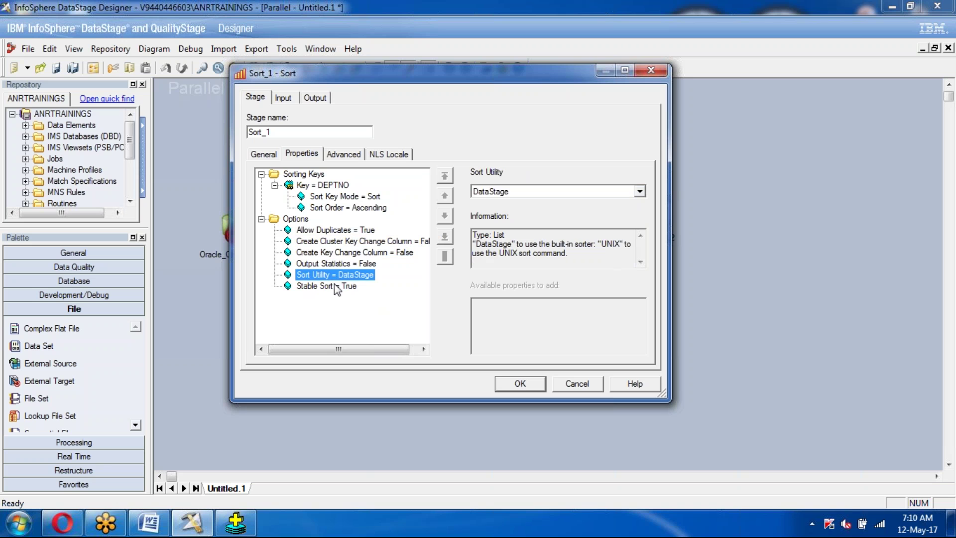
left_click(334, 285)
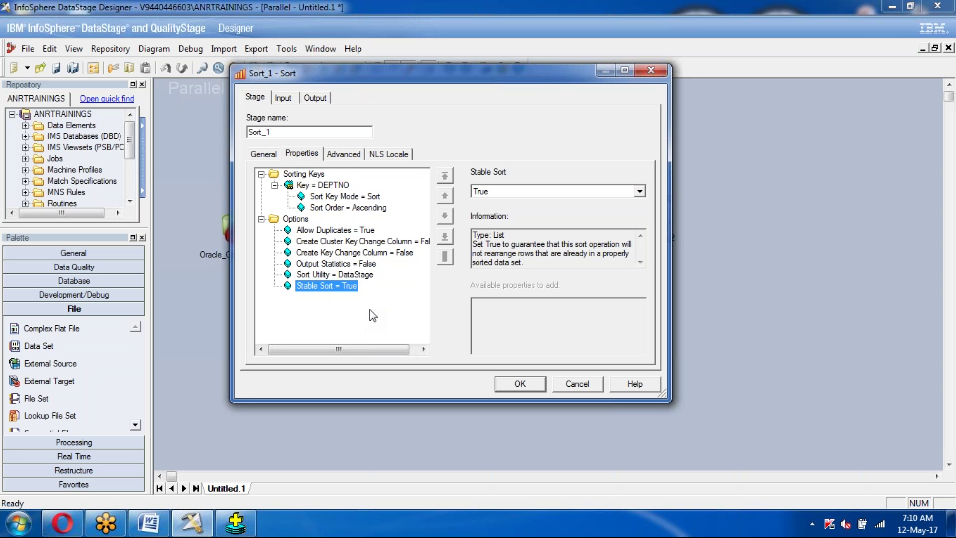
left_click(338, 188)
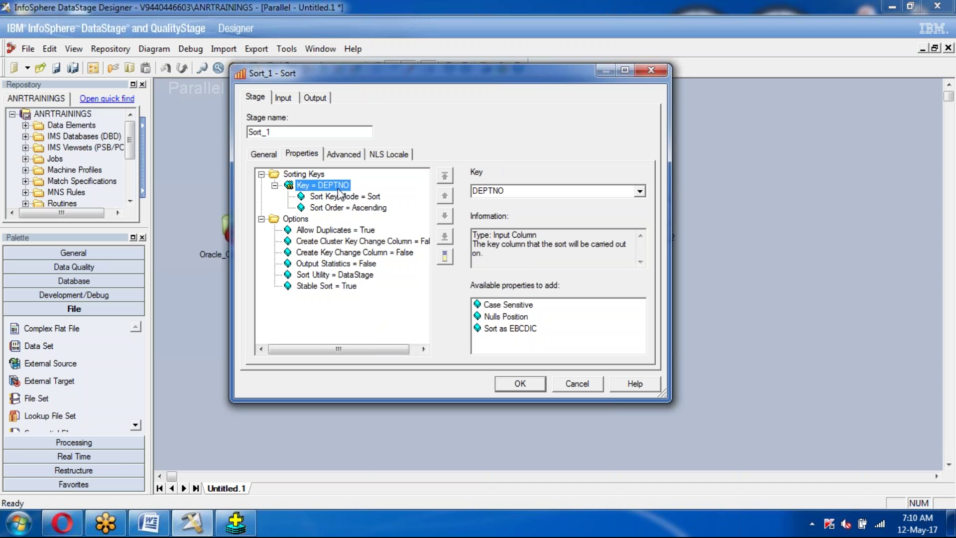
left_click(357, 211)
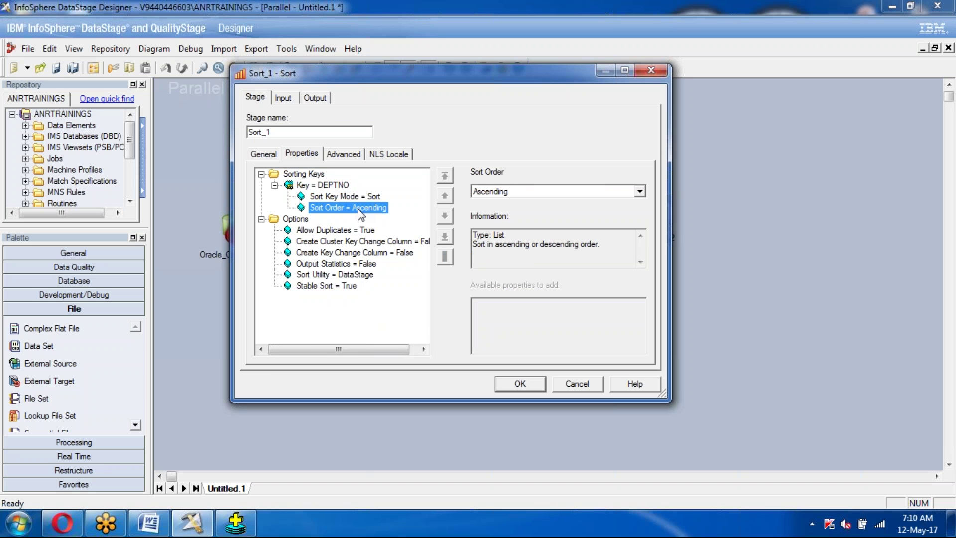
Map all DSLink3 columns, EMPNO through DEPTNO, to the Sort stage's output link DSLink4 and accept the stage settings
left_click(319, 100)
left_click_drag(381, 196, 532, 223)
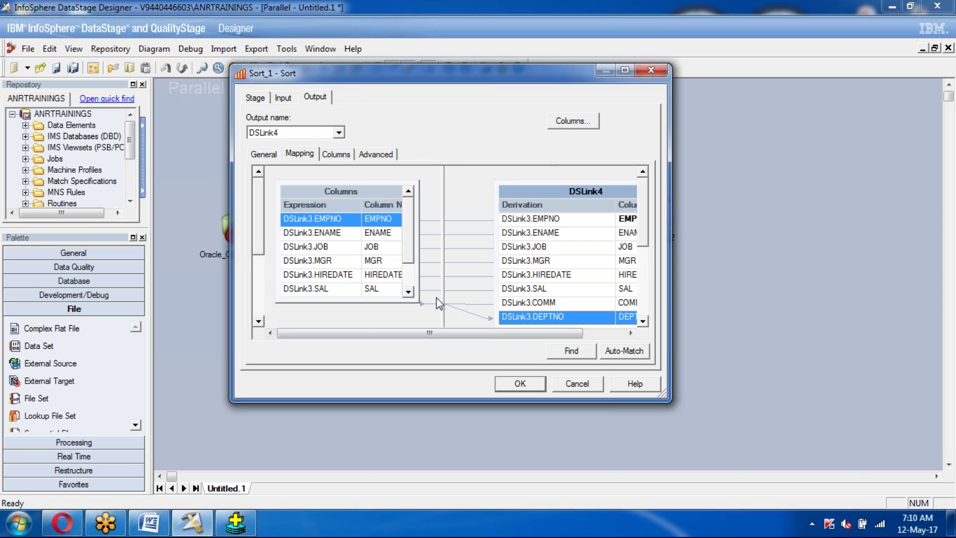
left_click_drag(553, 75, 564, 379)
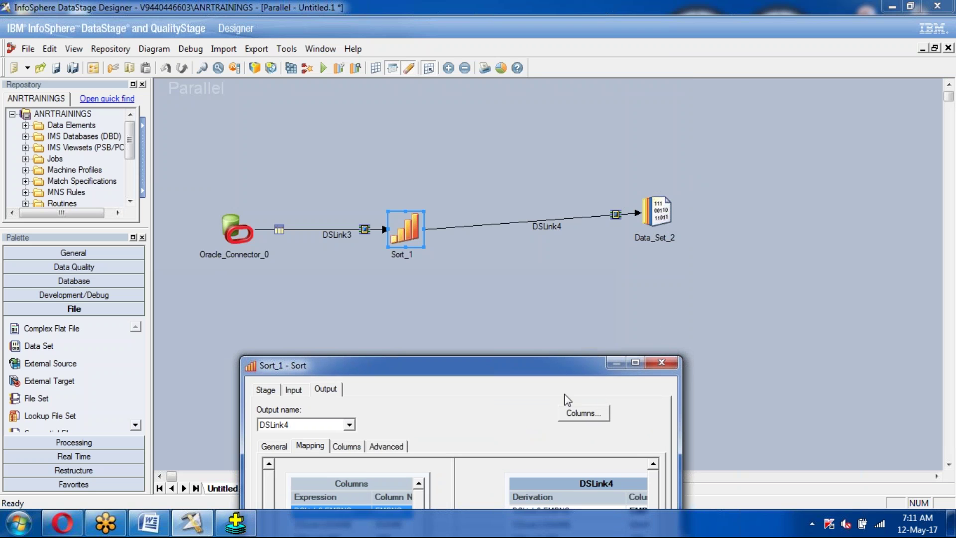
left_click_drag(557, 348, 539, 201)
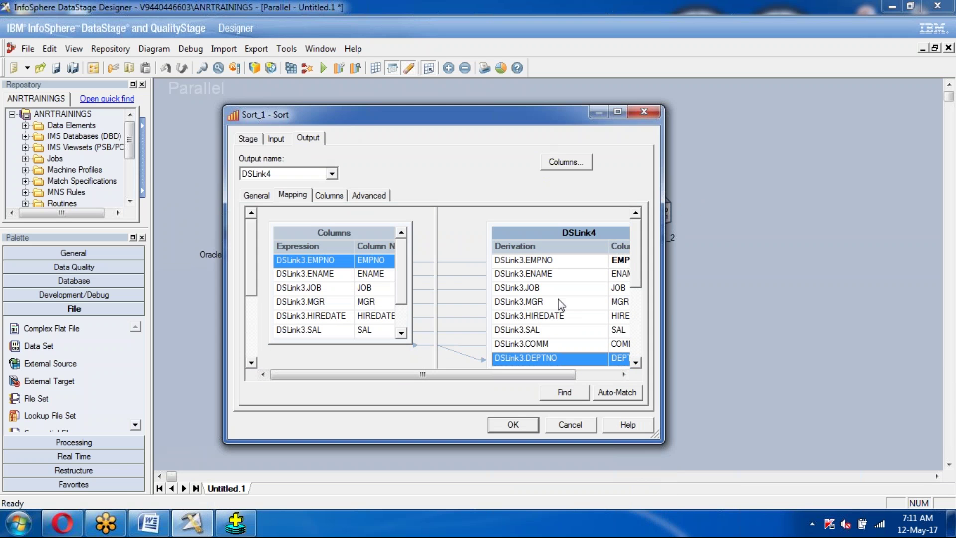
left_click(528, 426)
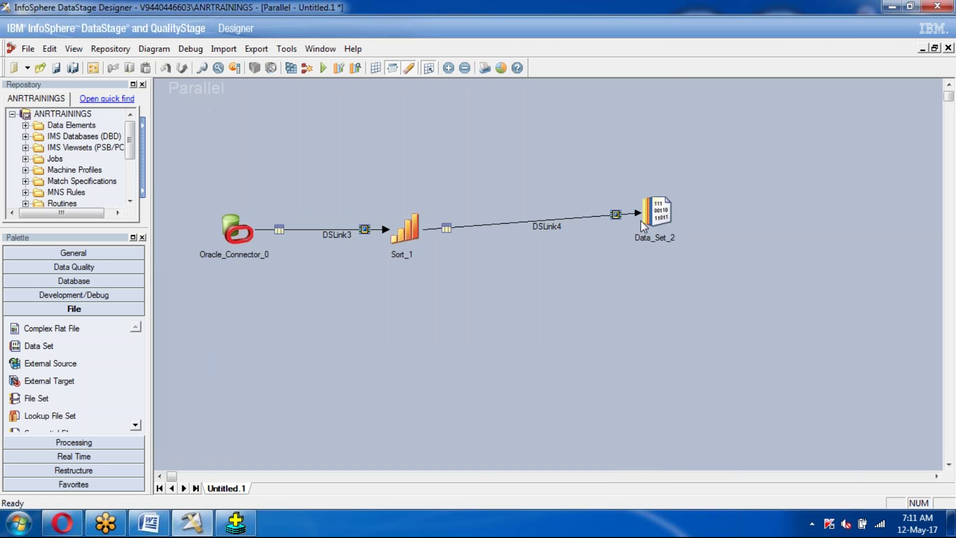
Set the Data Set stage's target file to c:\a.ds and accept the stage settings
left_click(660, 217)
double_click(659, 217)
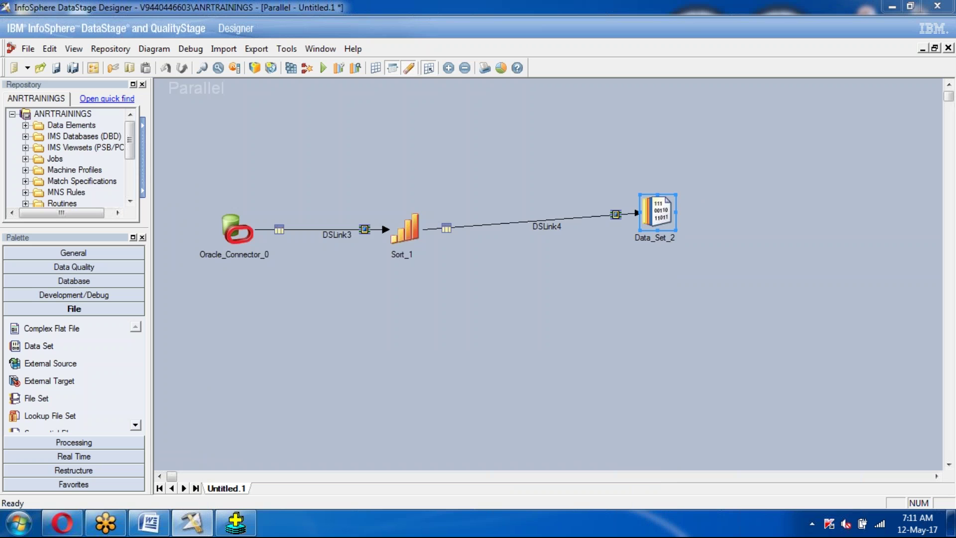
left_click(383, 230)
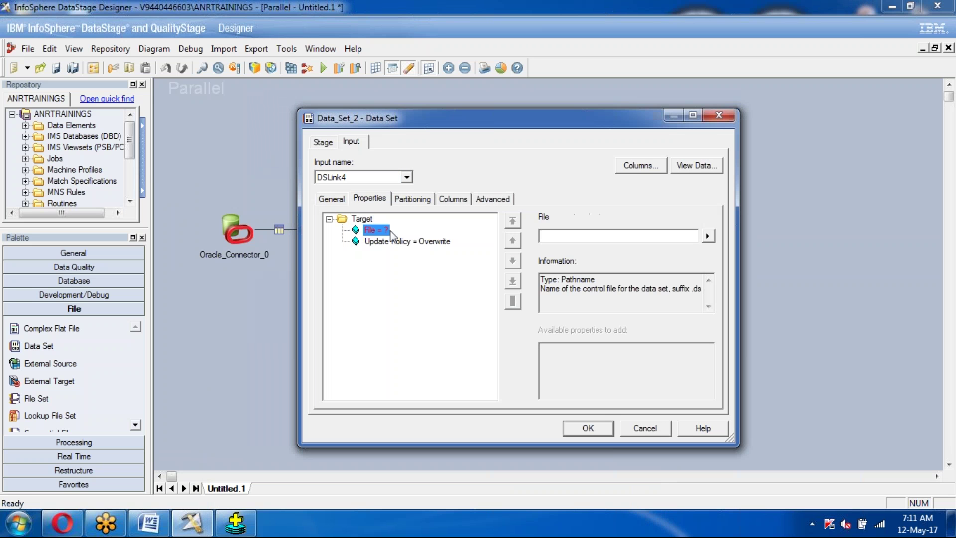
left_click(568, 237)
type("c:\\")
type("a.ds")
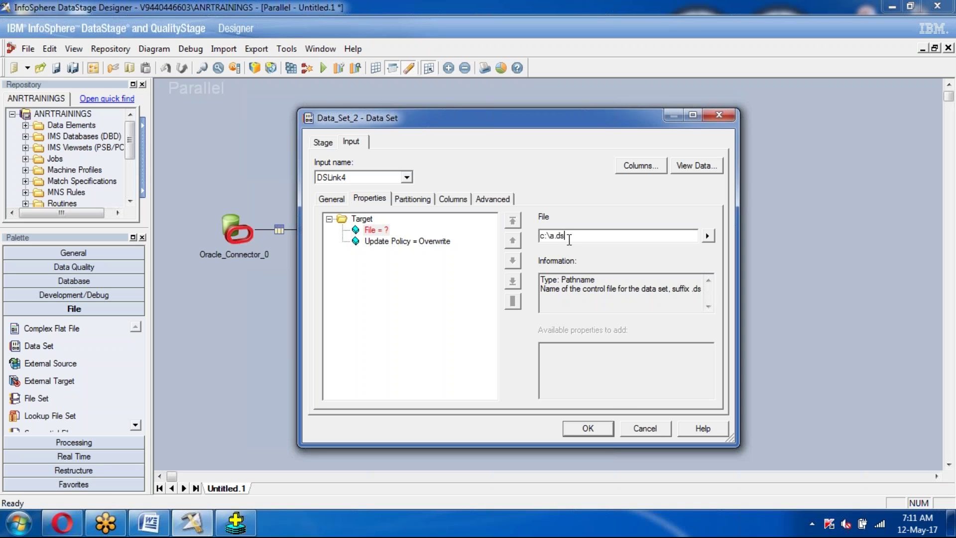
left_click(595, 430)
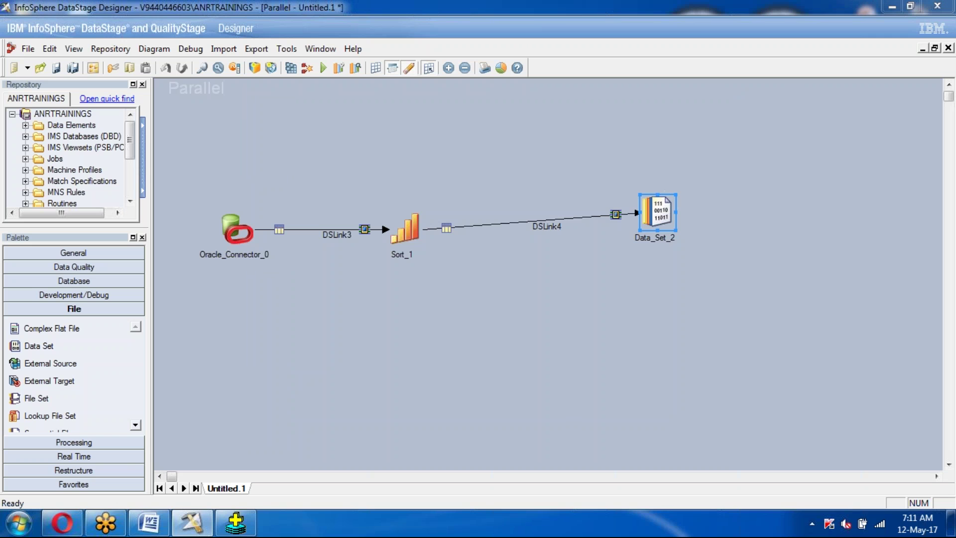
Check the .ds extension of the target file path in the Data Set stage's properties
double_click(658, 212)
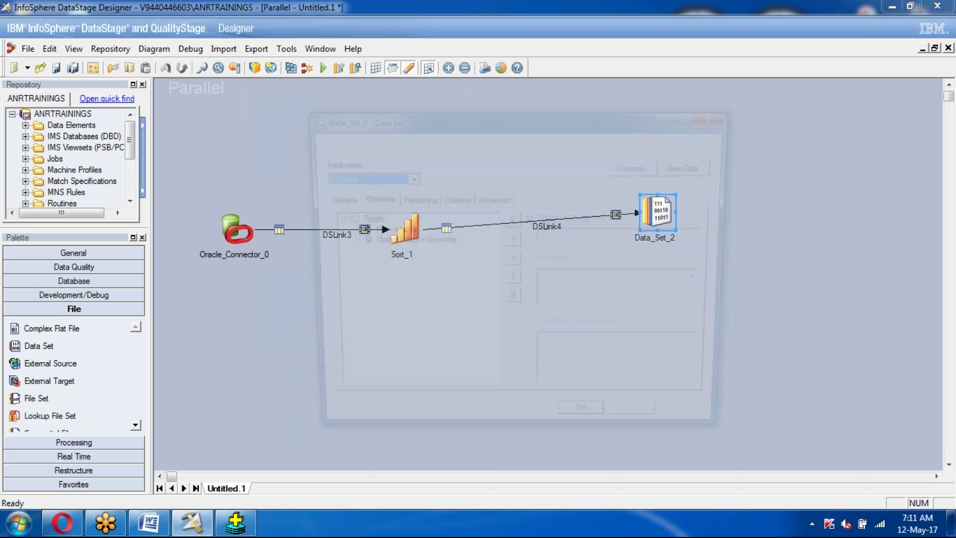
left_click_drag(582, 238, 556, 237)
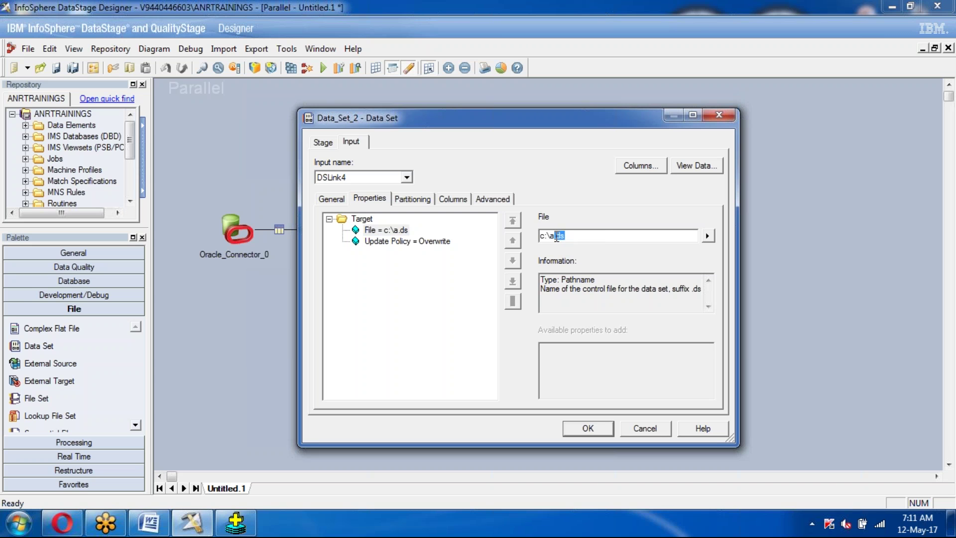
left_click(588, 429)
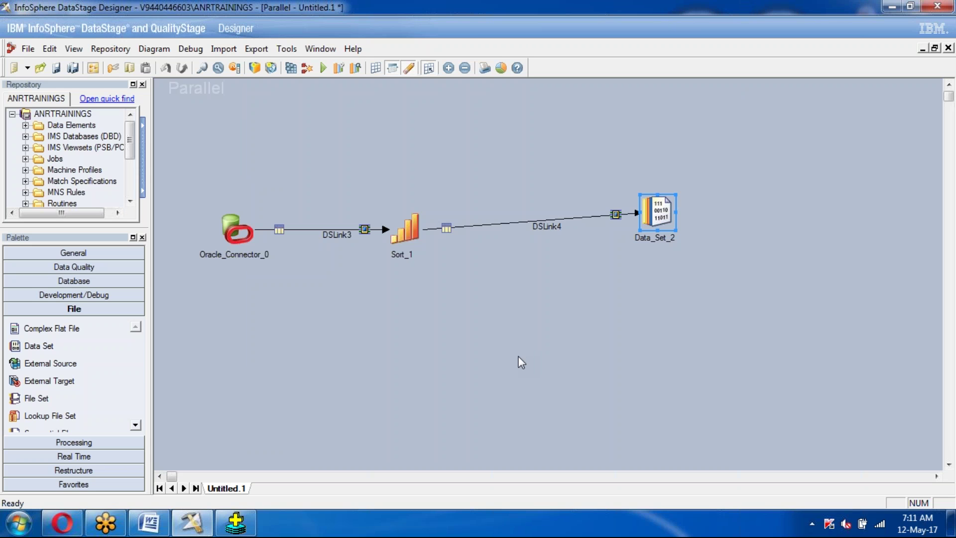
left_click(518, 347)
left_click(232, 222)
left_click(408, 225)
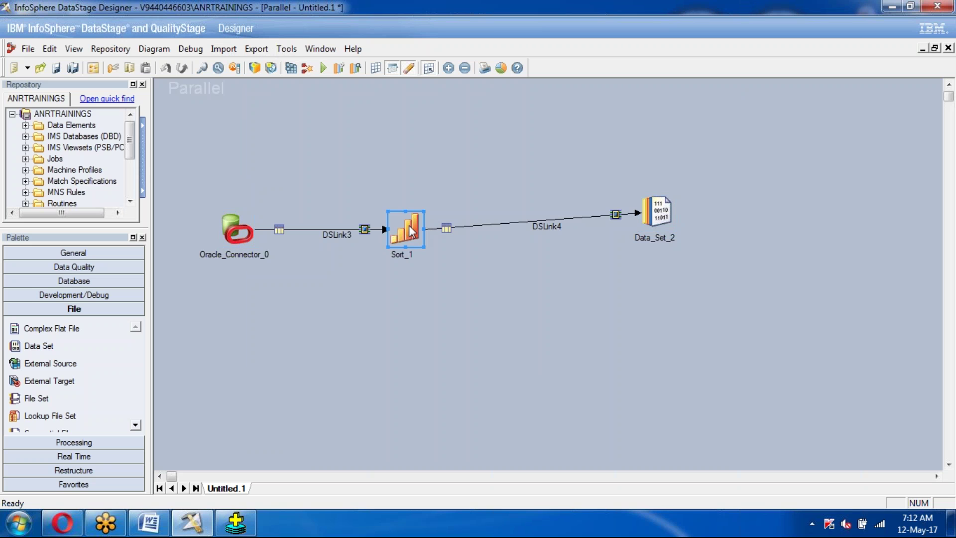
left_click(657, 222)
left_click(285, 130)
Save and compile the job as sort_s in the Jobs\May Batch folder and run it with no warning limit
left_click(324, 68)
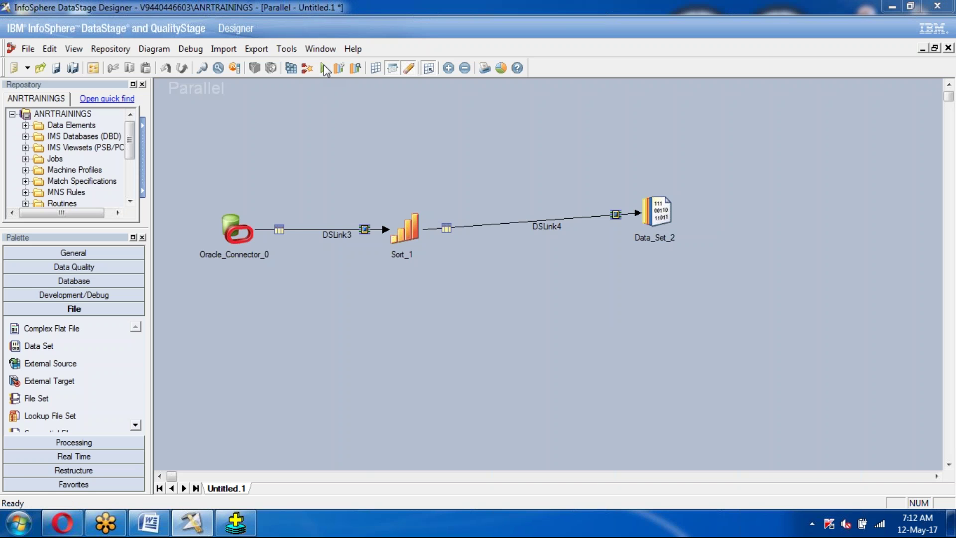
left_click(505, 296)
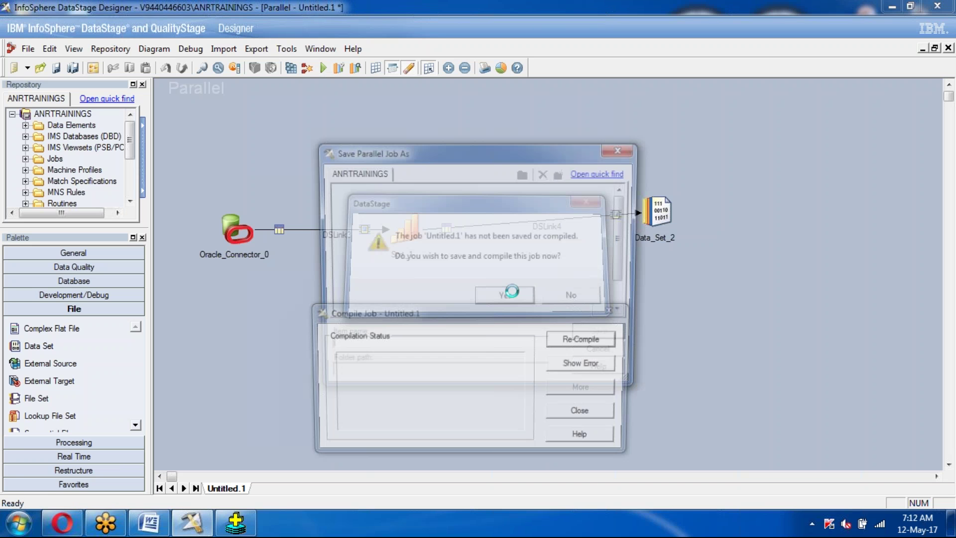
type("s")
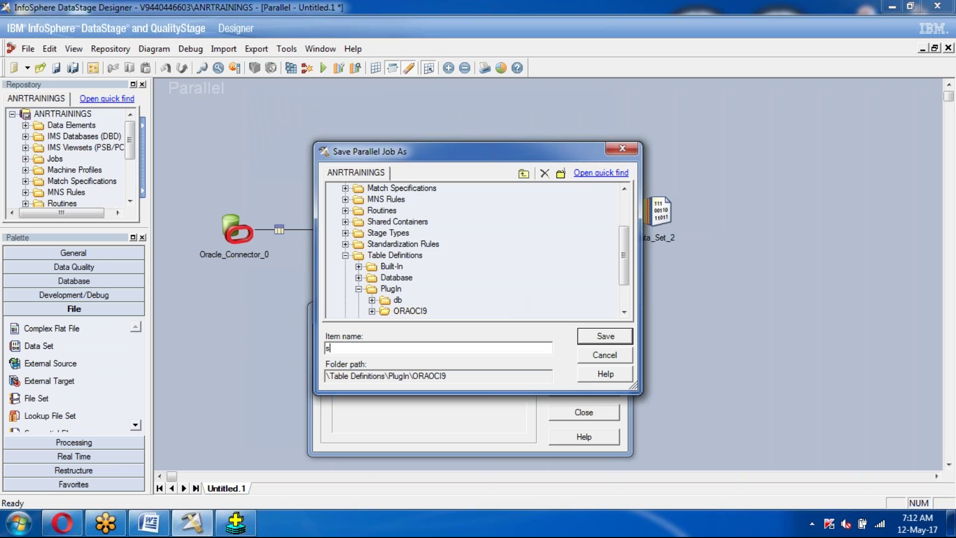
type("ort_s")
left_click_drag(626, 252, 625, 209)
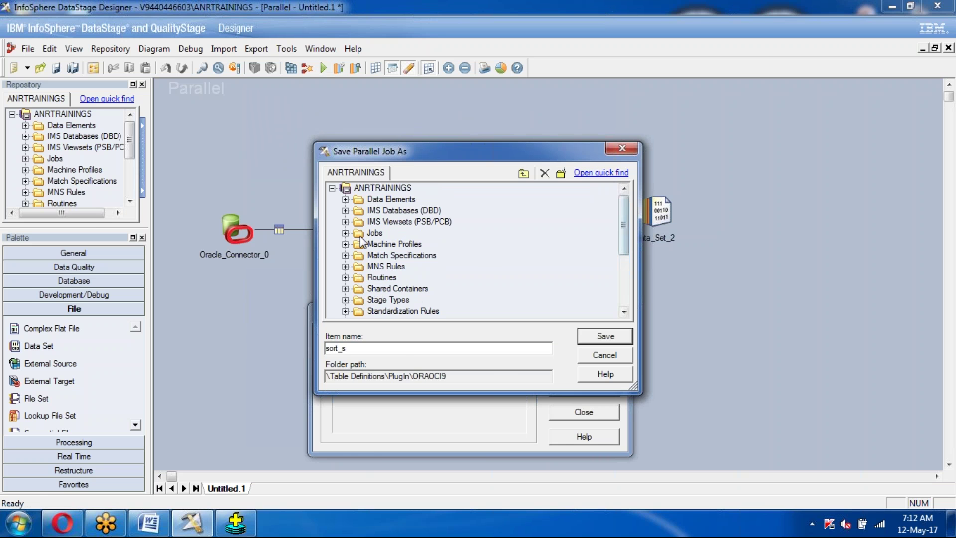
left_click(345, 232)
left_click(400, 256)
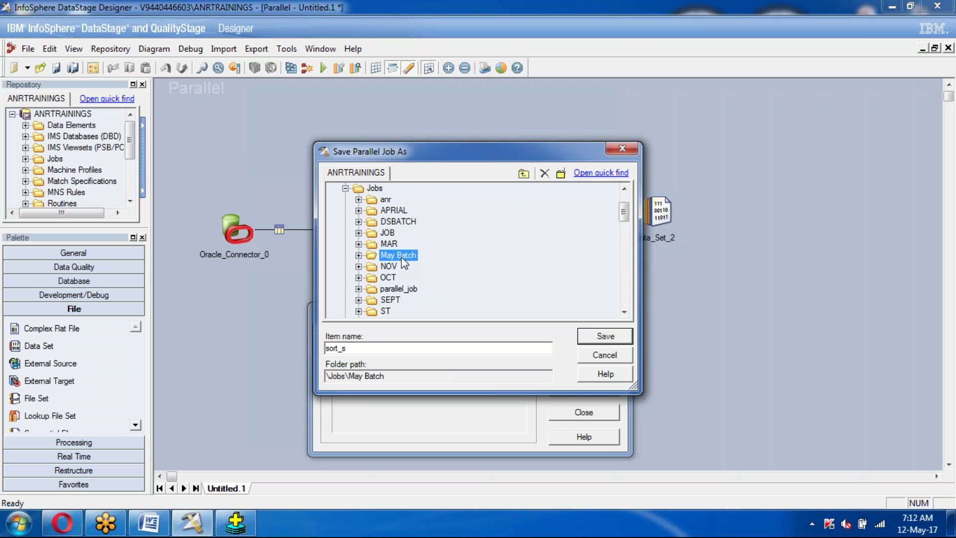
left_click(606, 336)
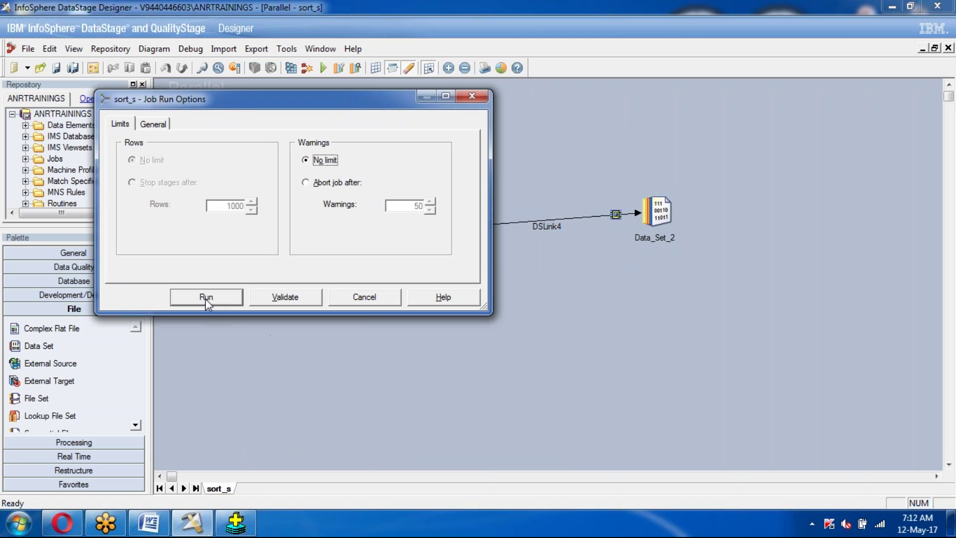
left_click(206, 298)
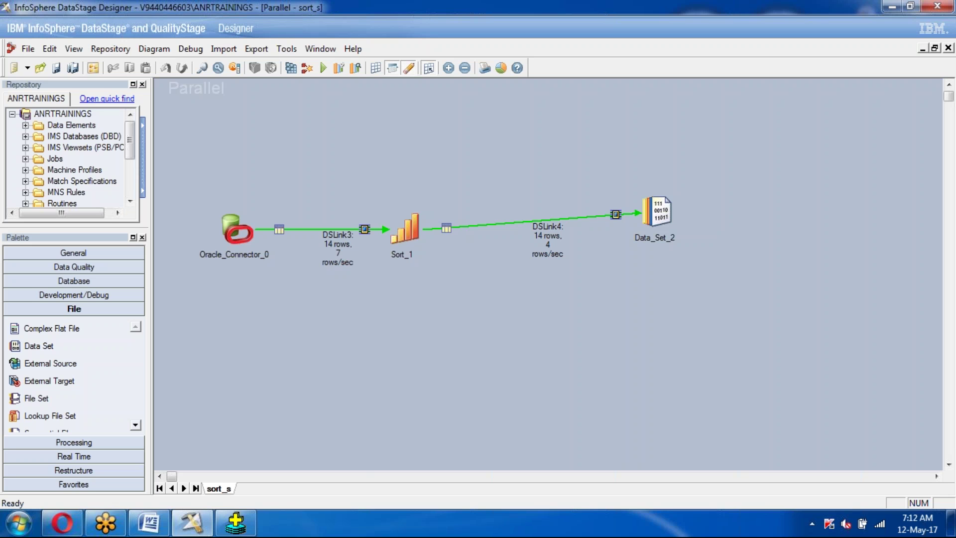
View the DSLink4 data of the Data_Set_2 stage, check the DEPTNO order, and close the data browser
left_click(248, 234)
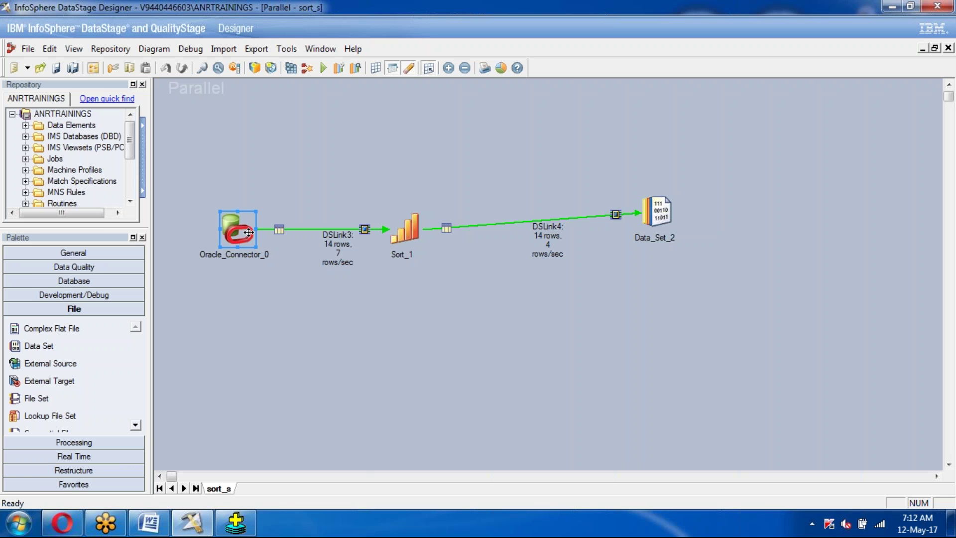
left_click(339, 239)
left_click(405, 227)
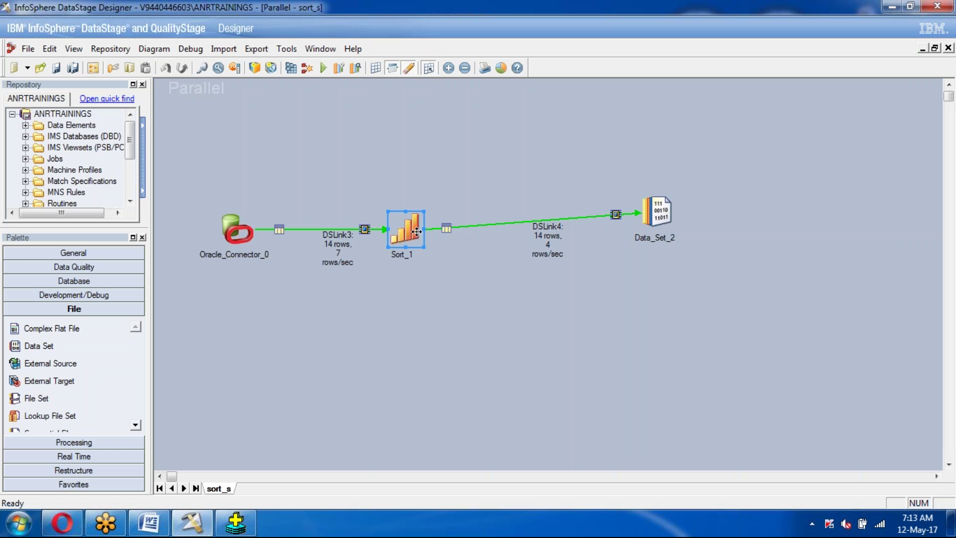
right_click(665, 205)
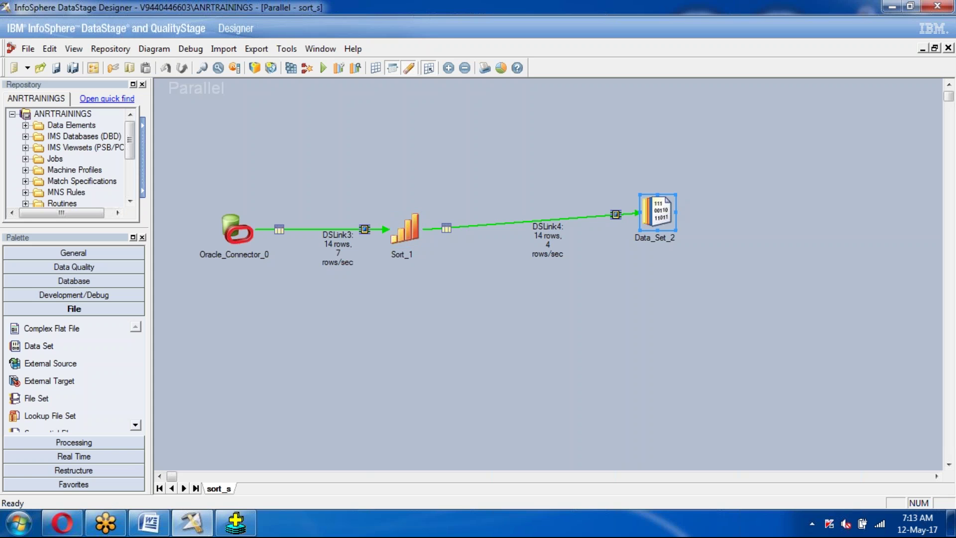
left_click(704, 248)
key("Return")
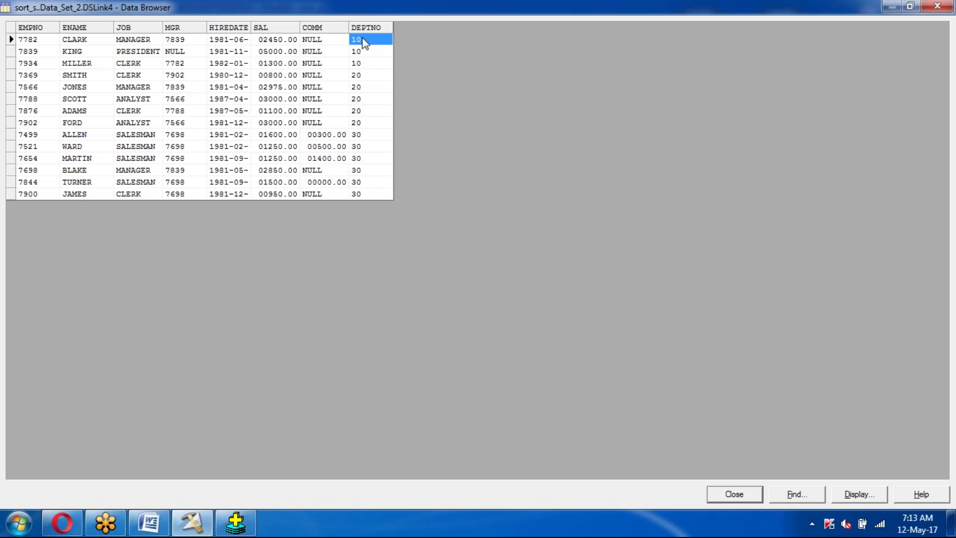
left_click(741, 496)
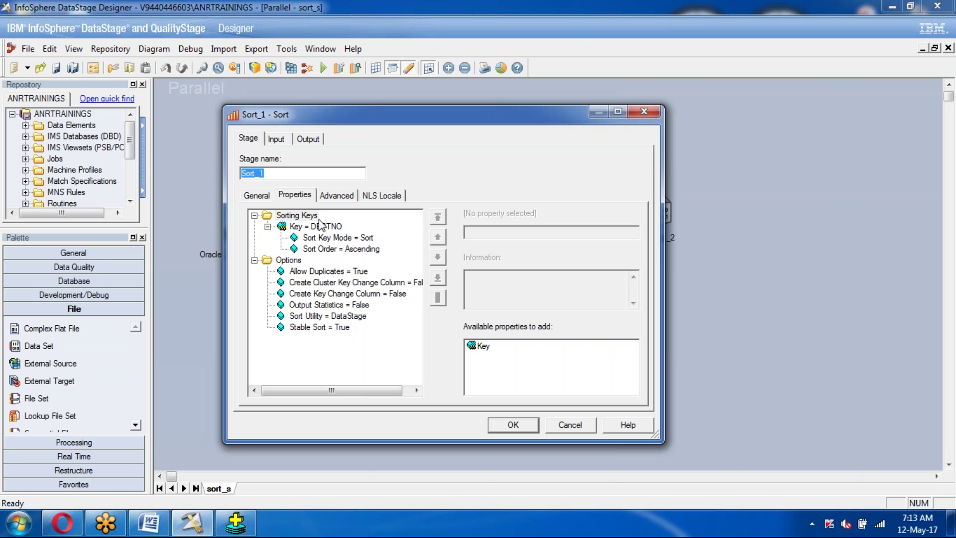
Add JOB as a second sorting key in the Sort_1 stage with descending sort order and accept the stage settings
left_click(479, 346)
left_click(633, 232)
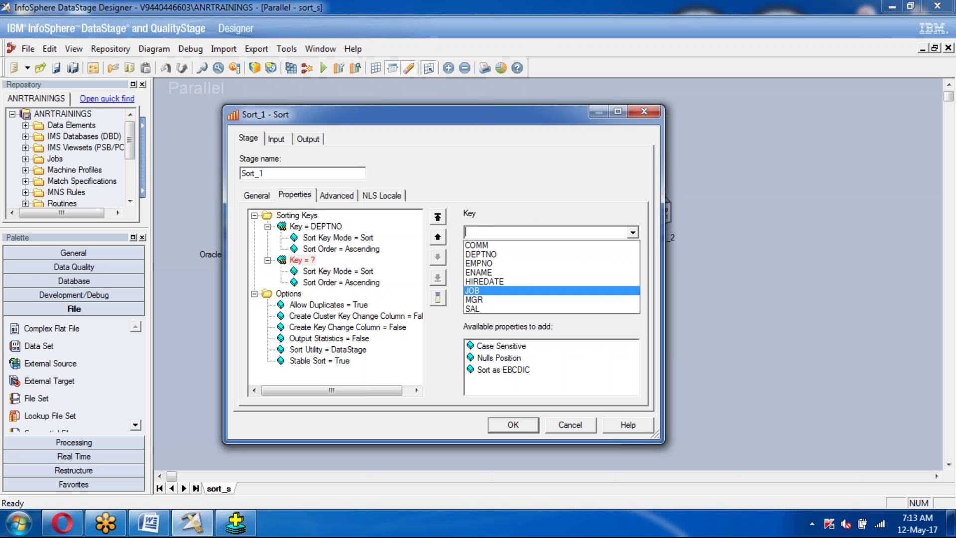
left_click(478, 290)
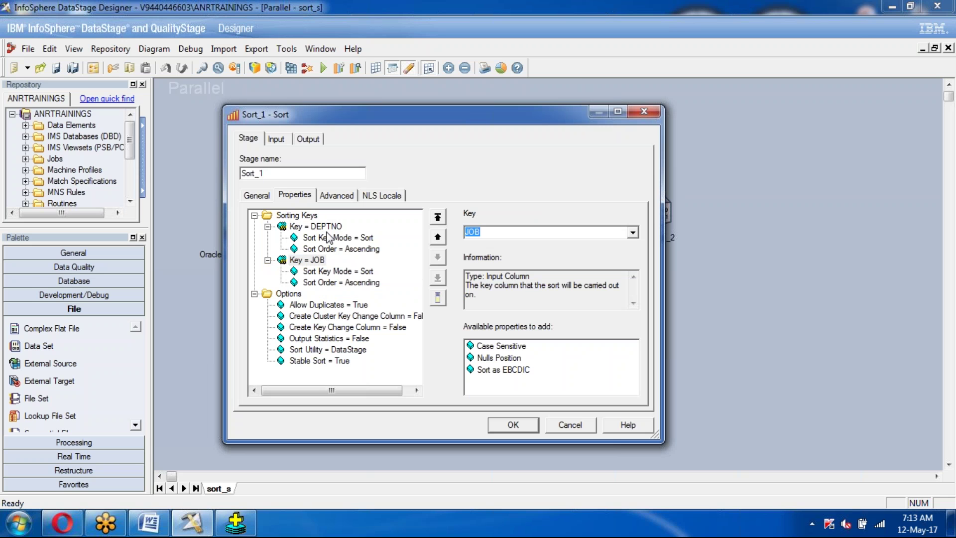
left_click(327, 232)
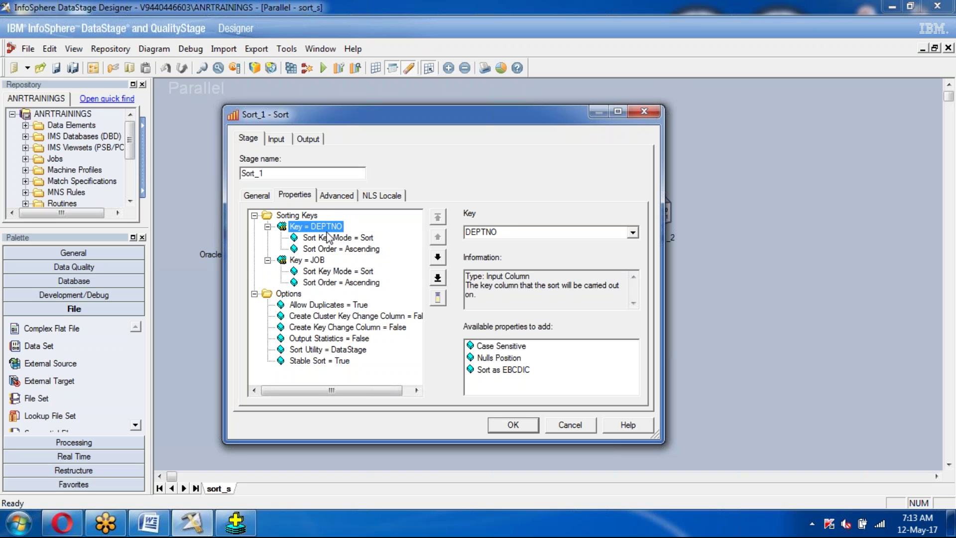
left_click(305, 260)
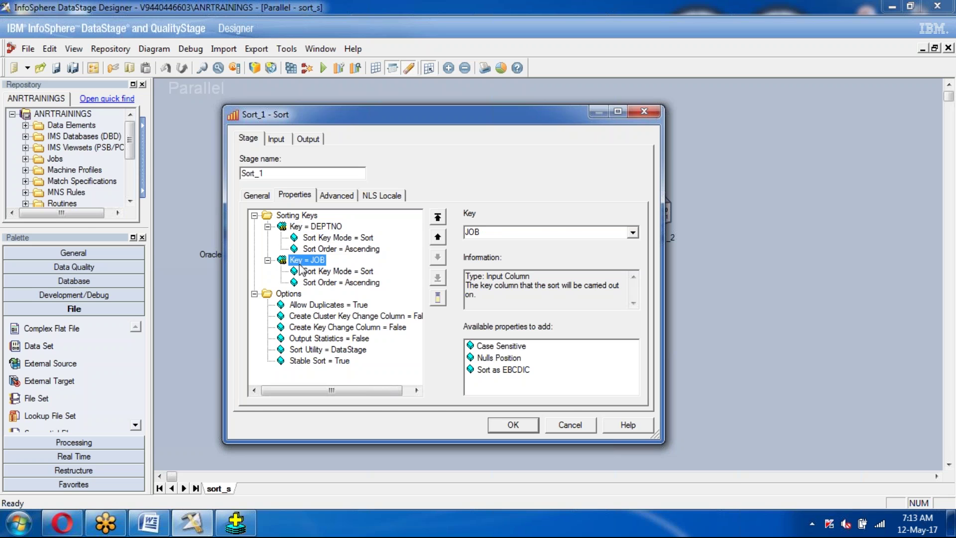
key("alt+Tab")
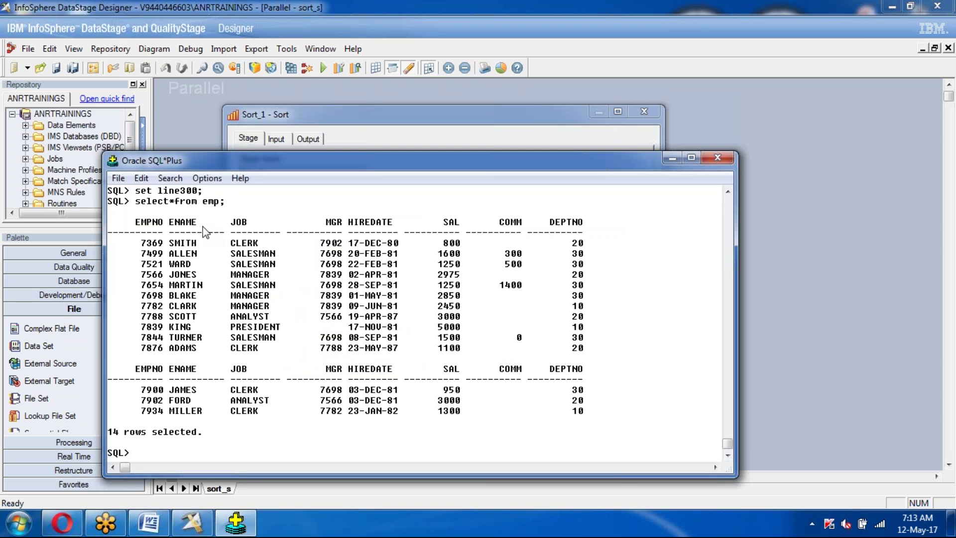
key("alt+Tab")
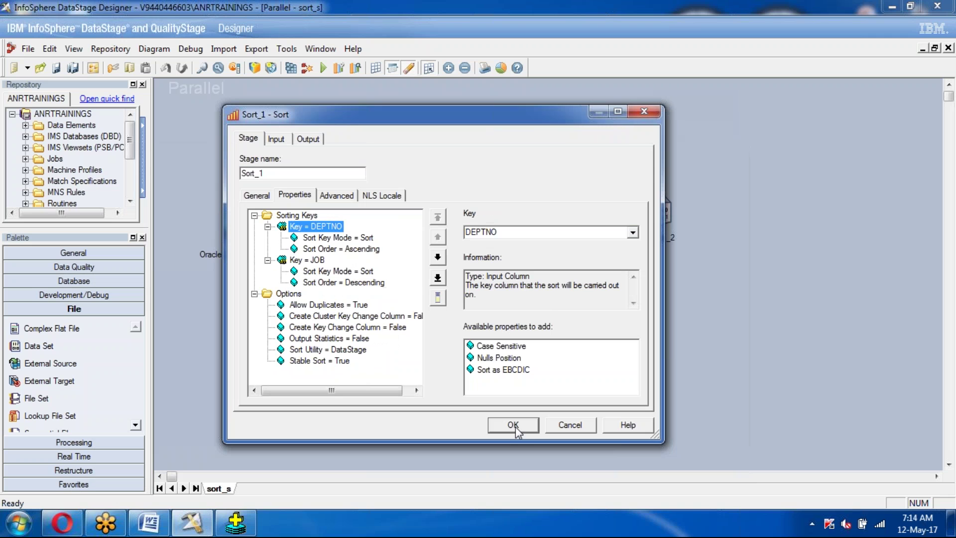
left_click(514, 426)
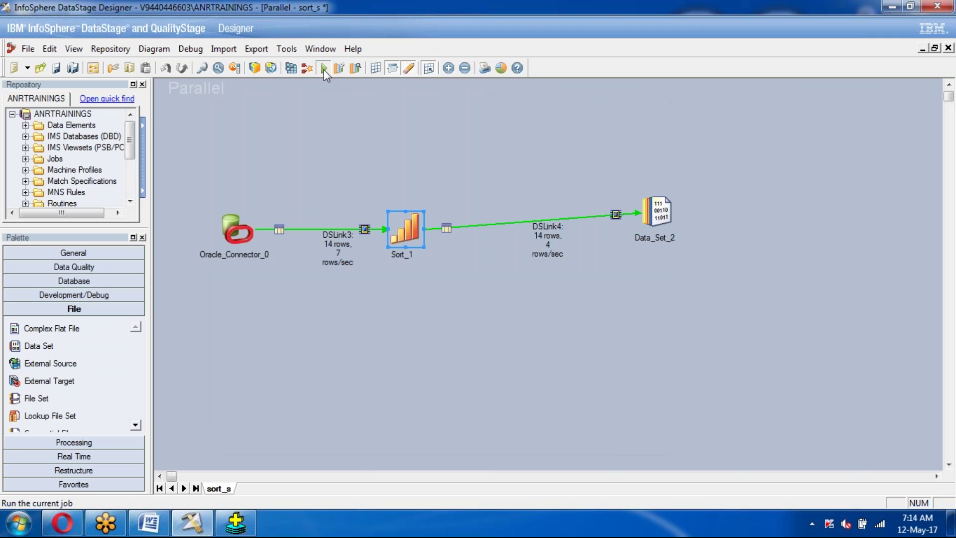
Recompile the modified sort_s job and run it with no warning limit
left_click(324, 69)
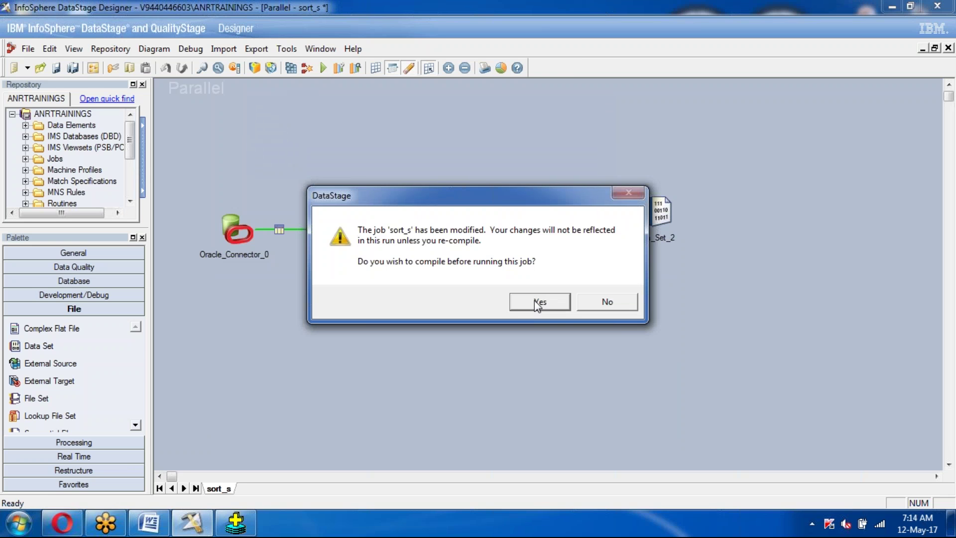
left_click(537, 301)
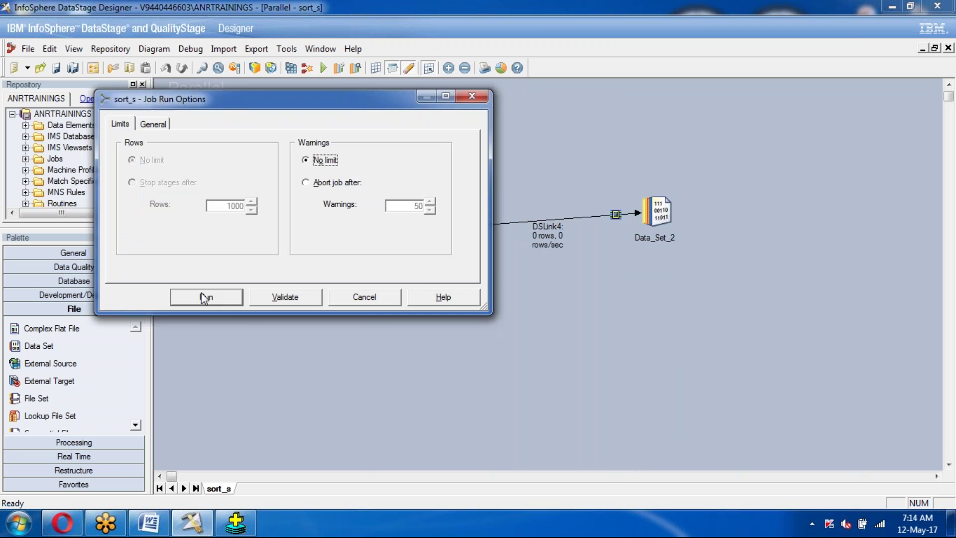
left_click(207, 294)
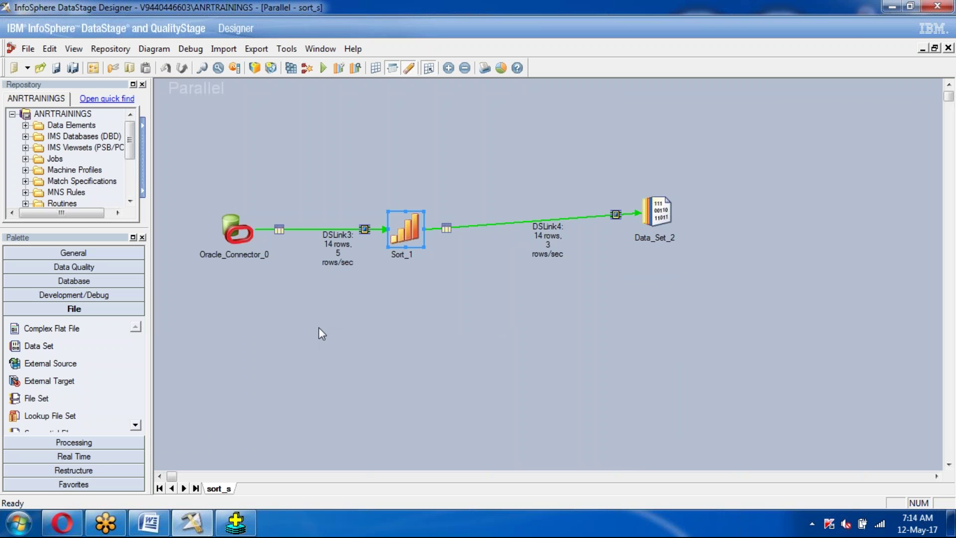
View the DSLink4 data of the Data_Set_2 stage and check how the rows are grouped by DEPTNO
right_click(653, 208)
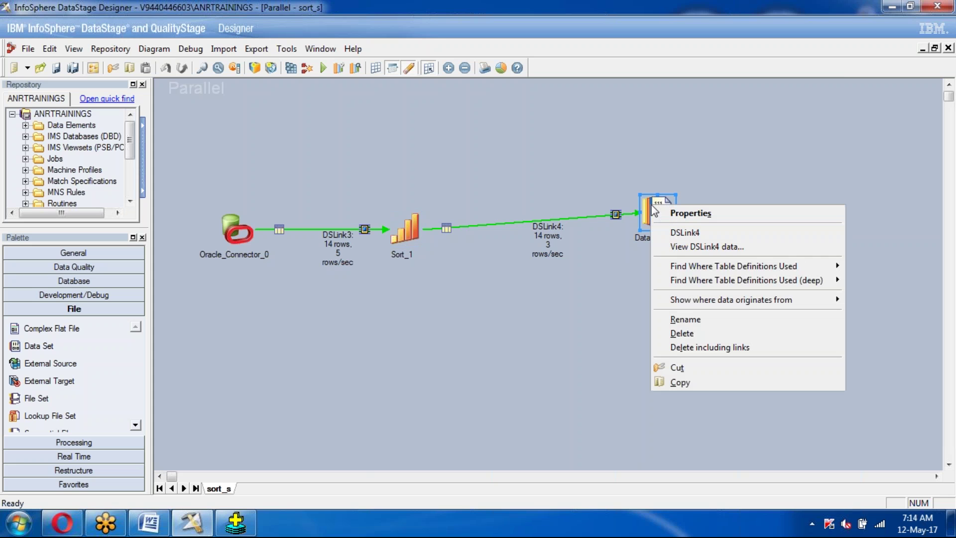
left_click(697, 247)
left_click(611, 223)
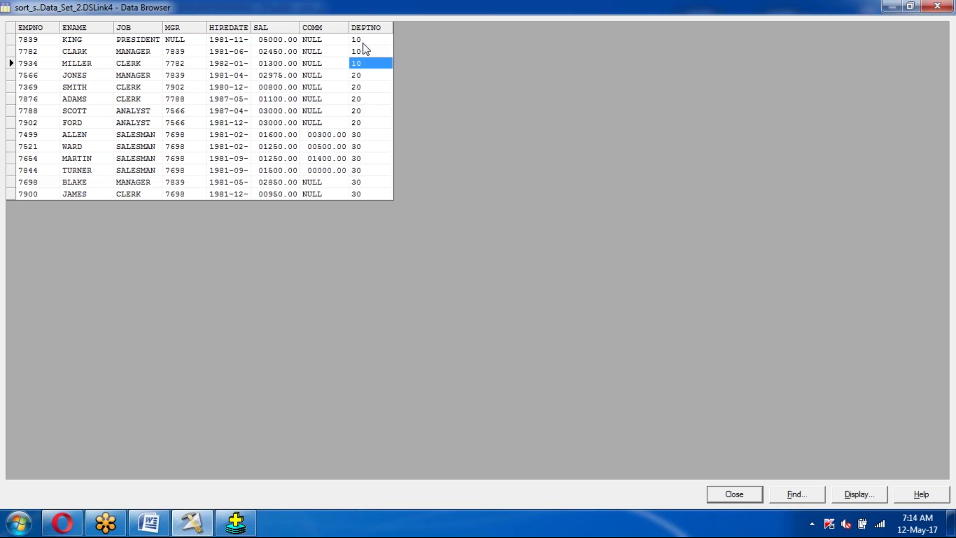
left_click(135, 41)
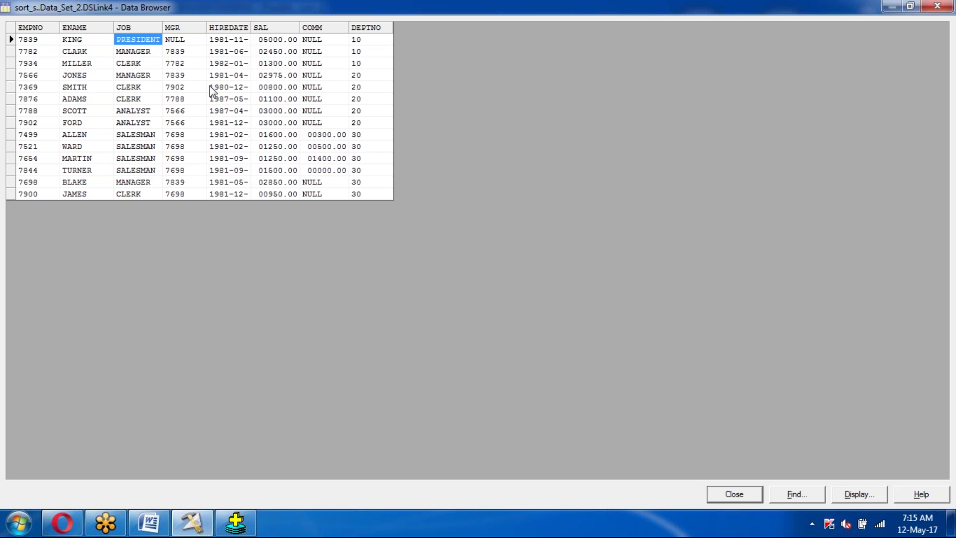
left_click(354, 40)
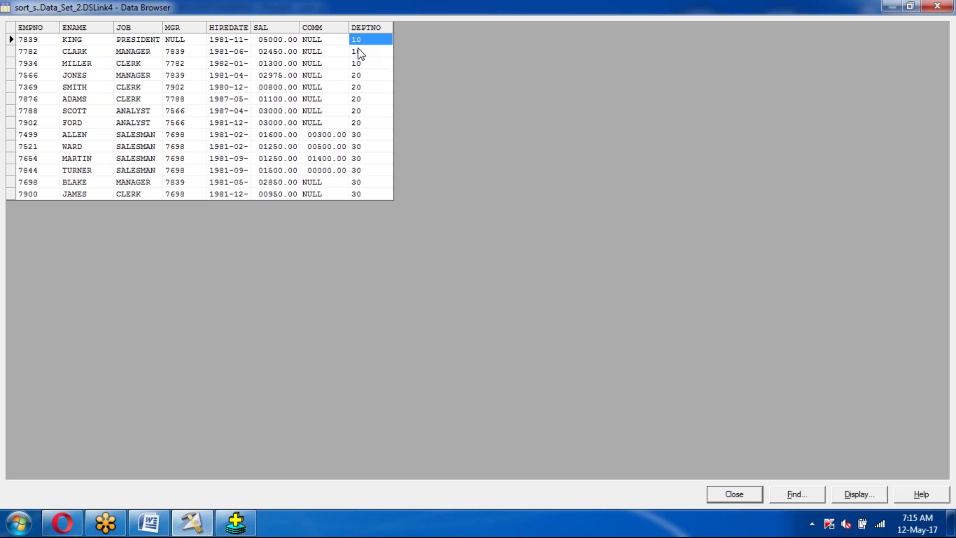
left_click(354, 52)
left_click(352, 64)
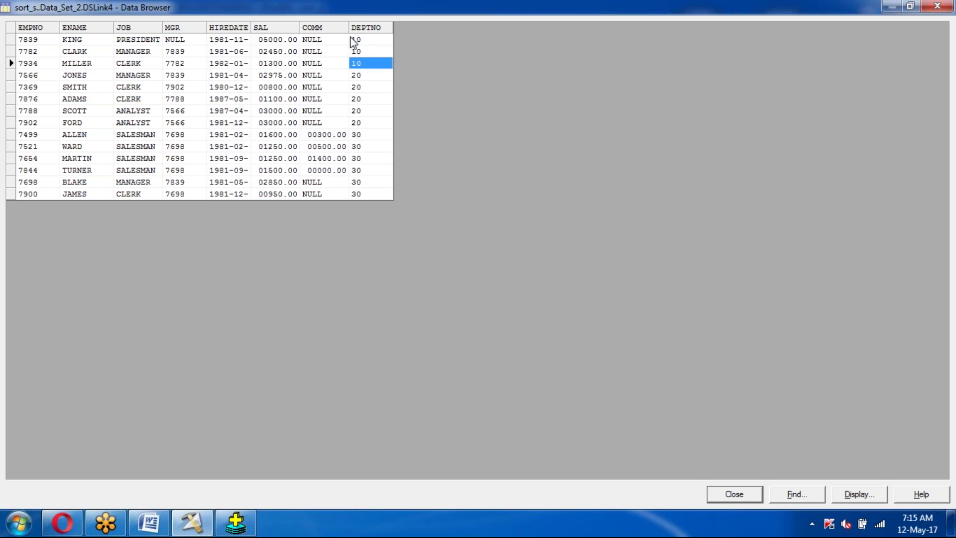
Examine the JOB order within departments 10 and 20, then close the data browser
left_click(136, 41)
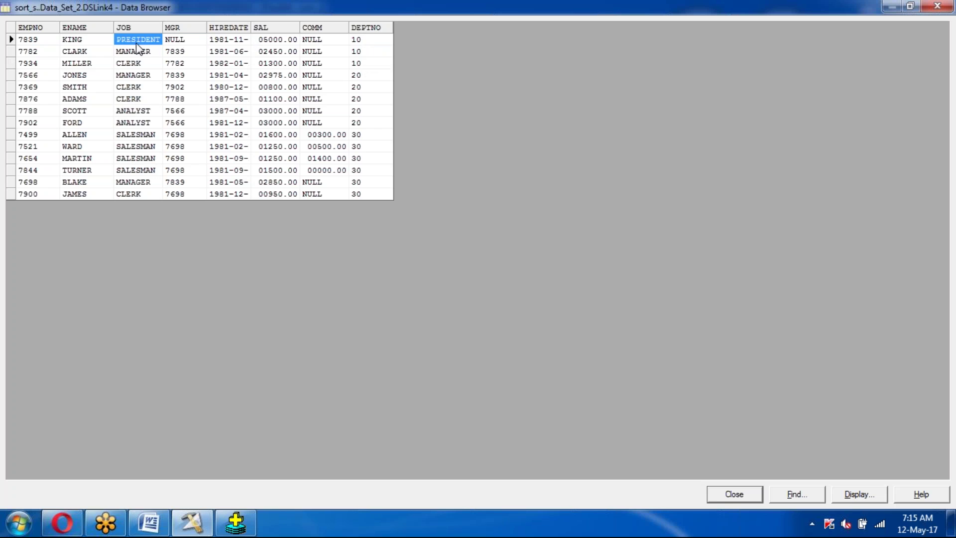
left_click(133, 52)
left_click(132, 64)
left_click(137, 41)
left_click(134, 52)
left_click(130, 64)
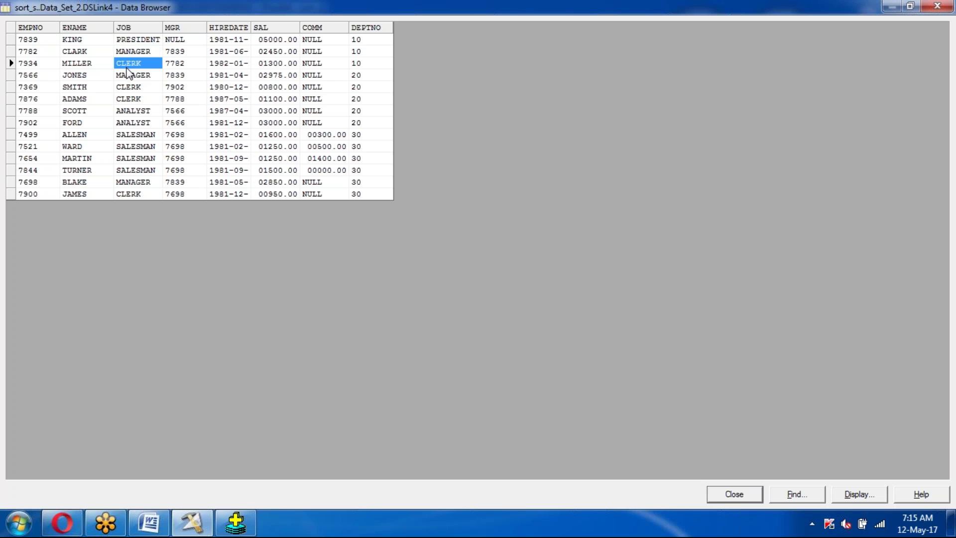
left_click(366, 76)
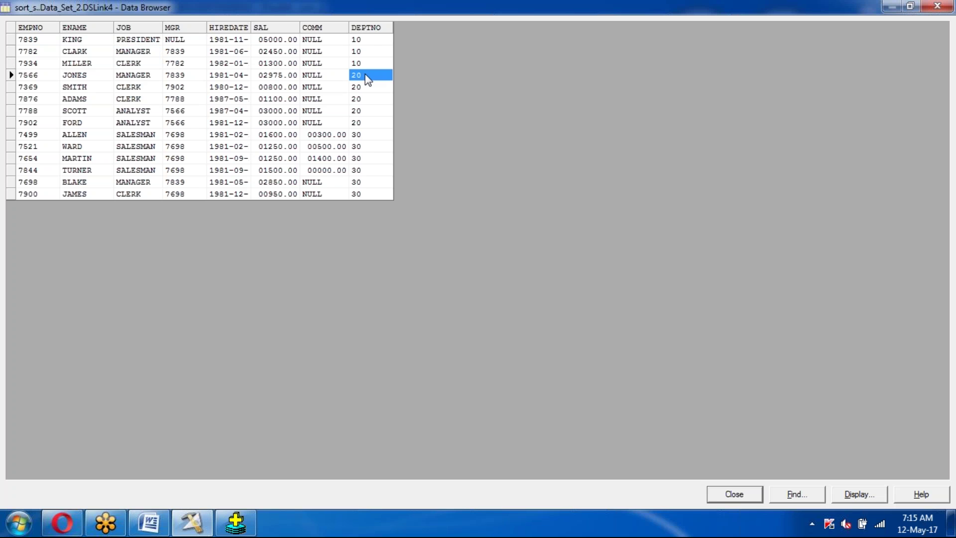
left_click(142, 79)
left_click(133, 90)
left_click(132, 100)
left_click(130, 111)
left_click(132, 123)
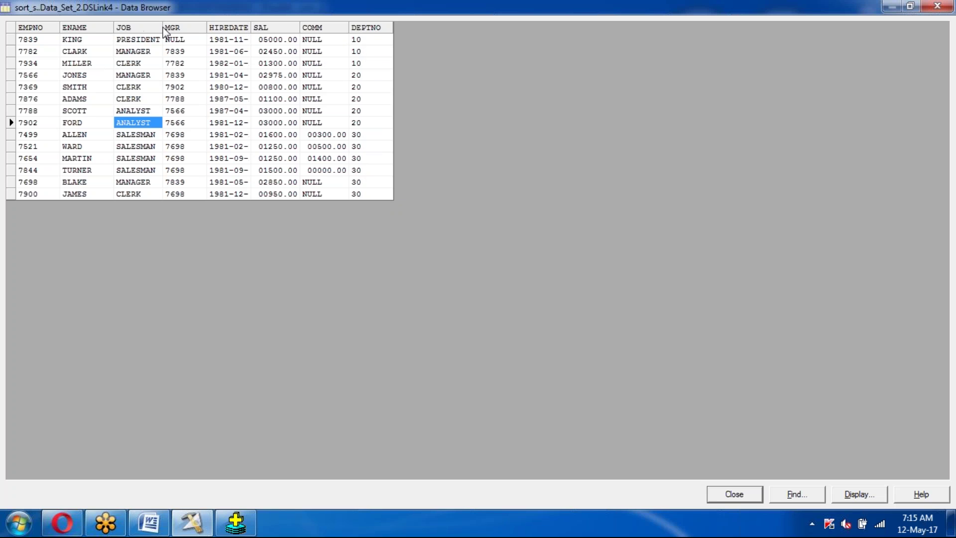
left_click(745, 496)
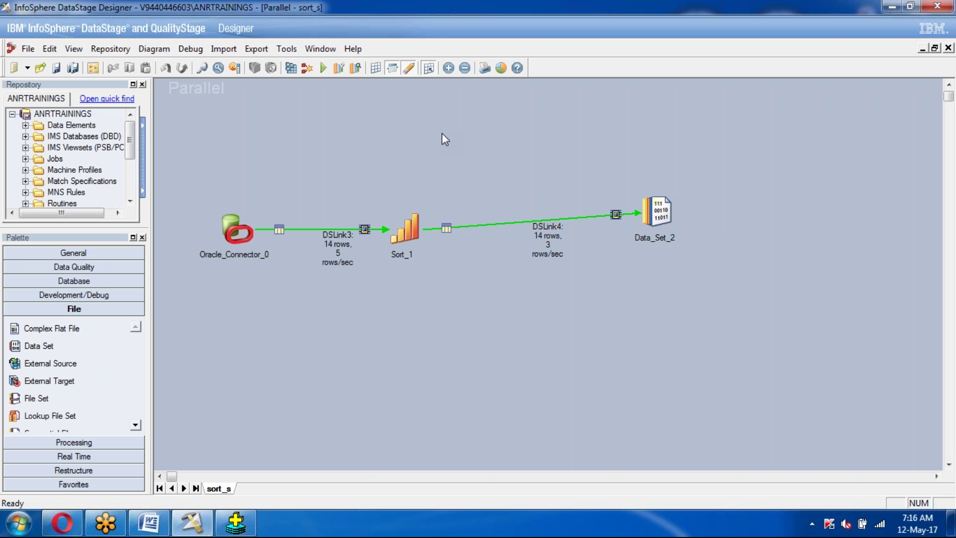
Open the AGGstage job from the Jobs\anr repository folder to view its Aggregator design
left_click(403, 229)
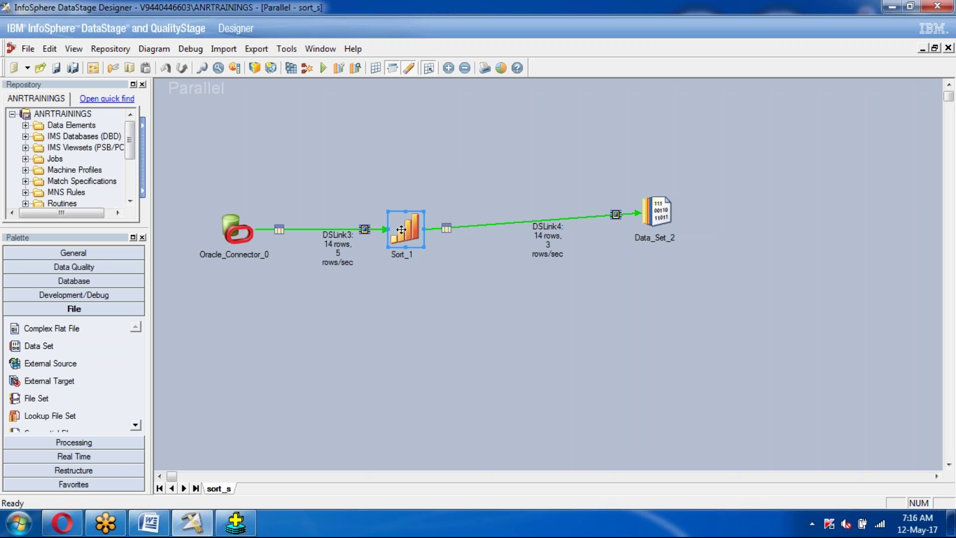
left_click(405, 172)
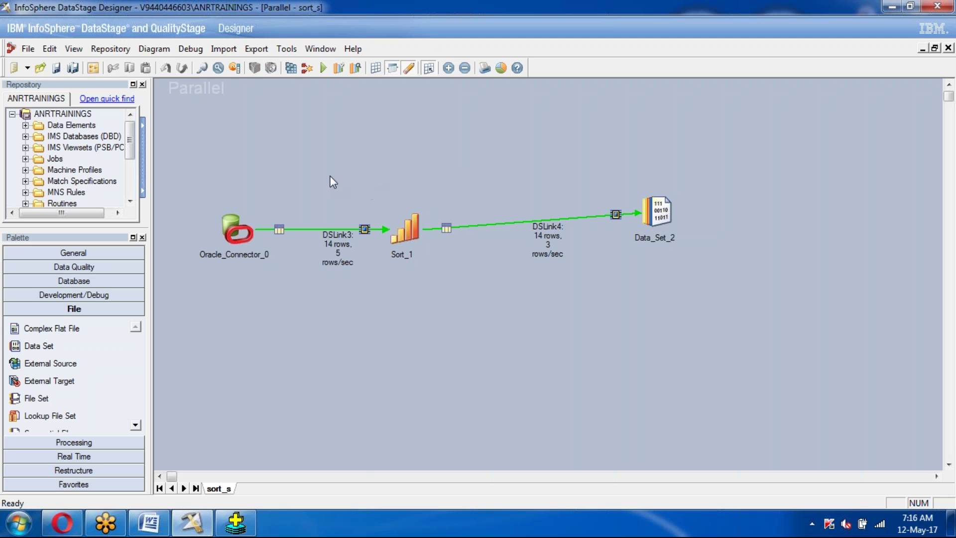
left_click(25, 159)
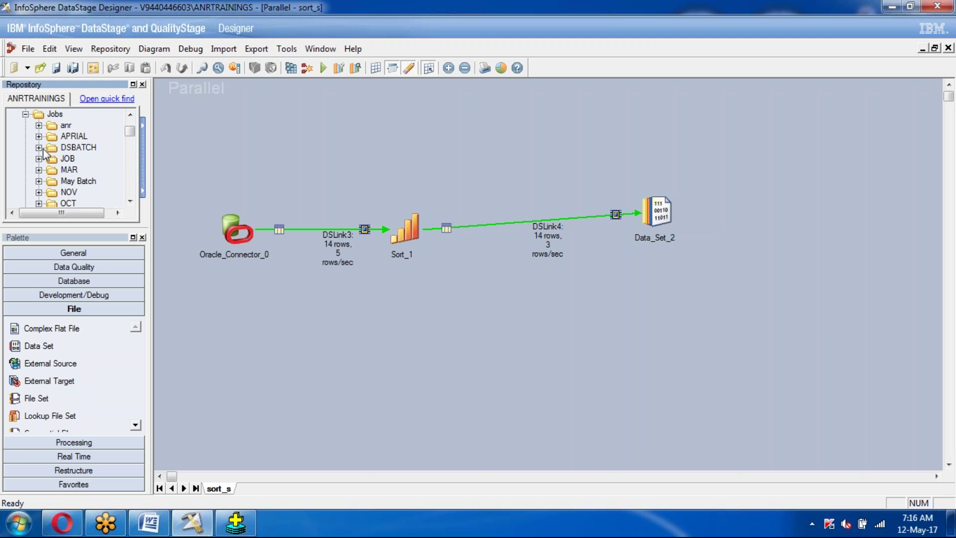
left_click(39, 125)
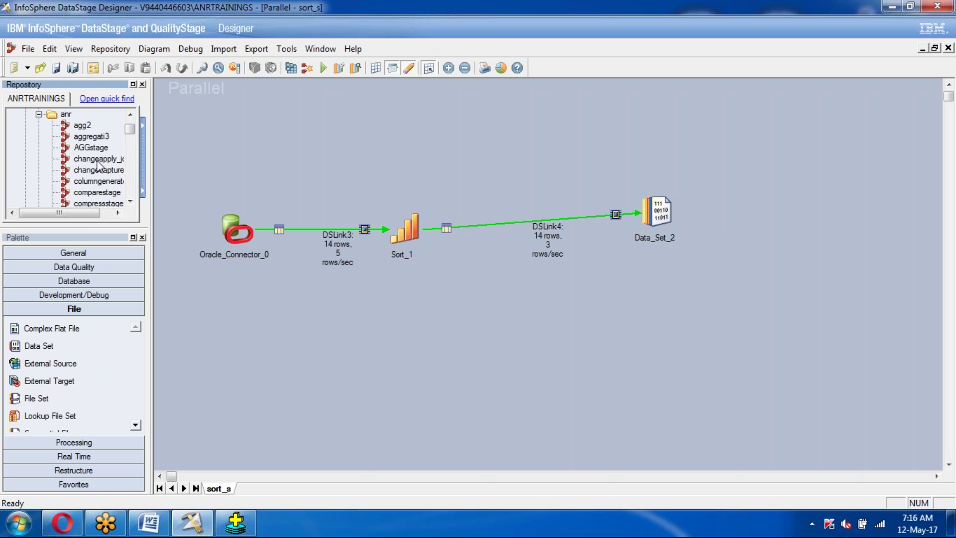
double_click(82, 128)
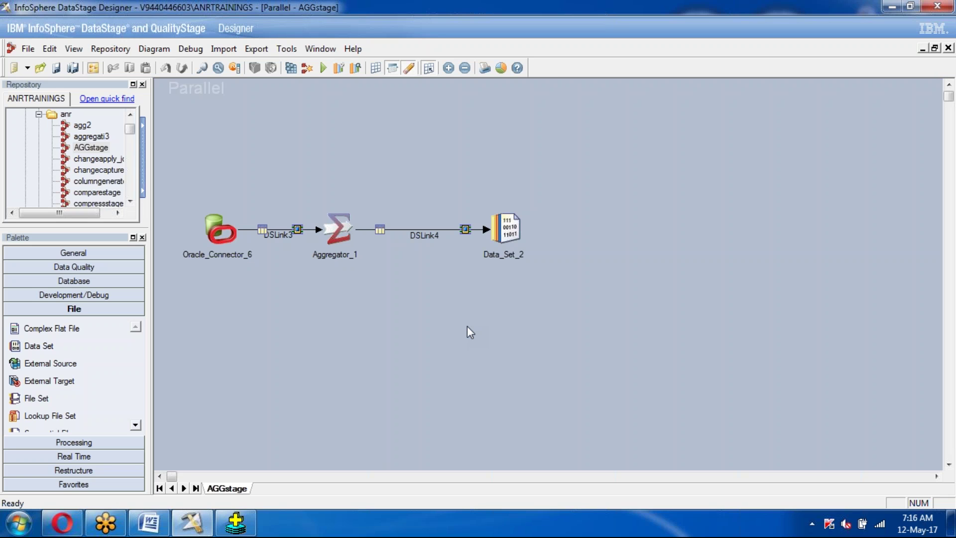
Switch to the DataStage class notes in Word and review the bullets under "What is DataStage?"
left_click(892, 7)
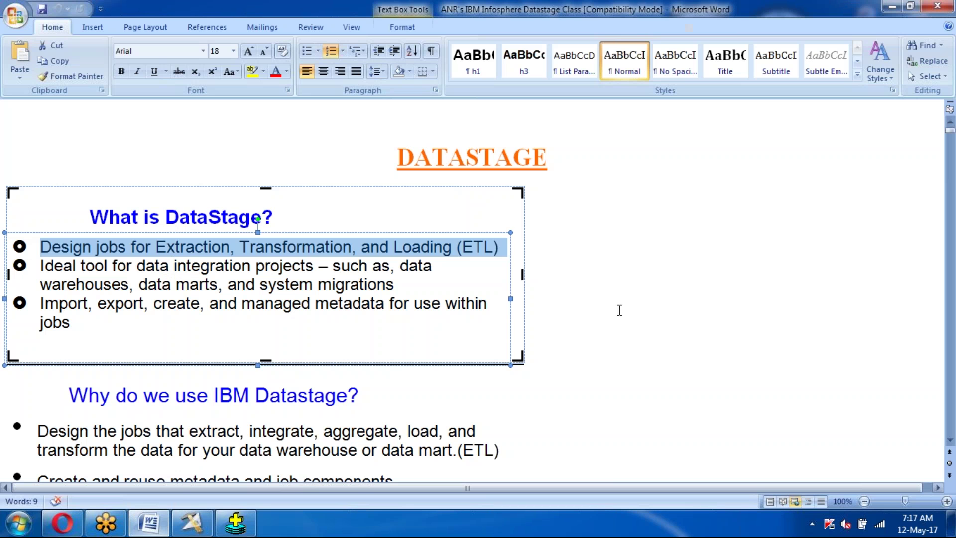
left_click(619, 309)
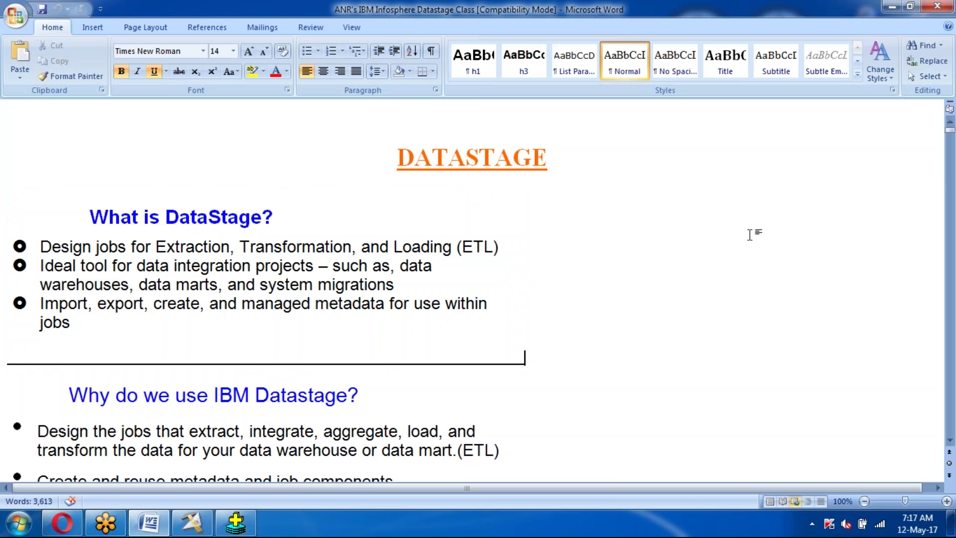
left_click(461, 247)
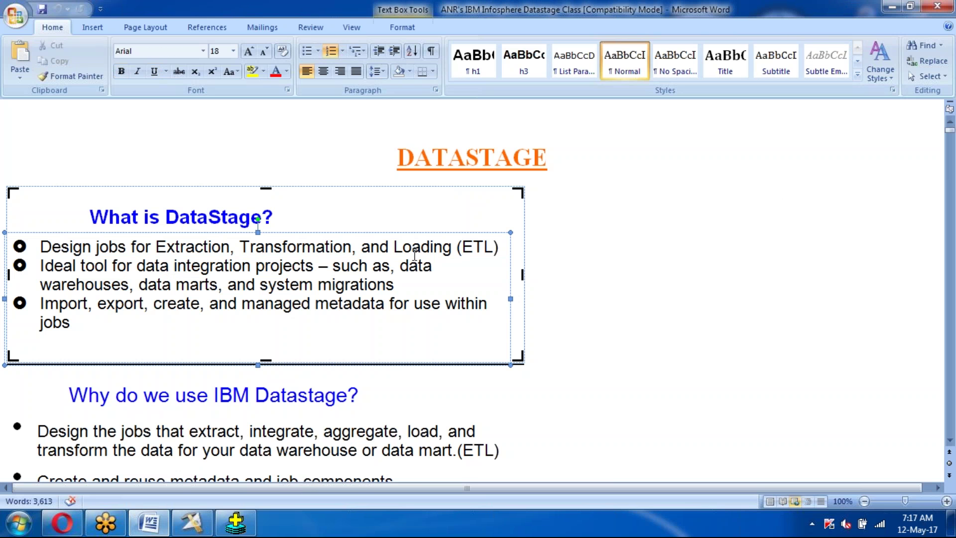
left_click_drag(40, 248, 489, 317)
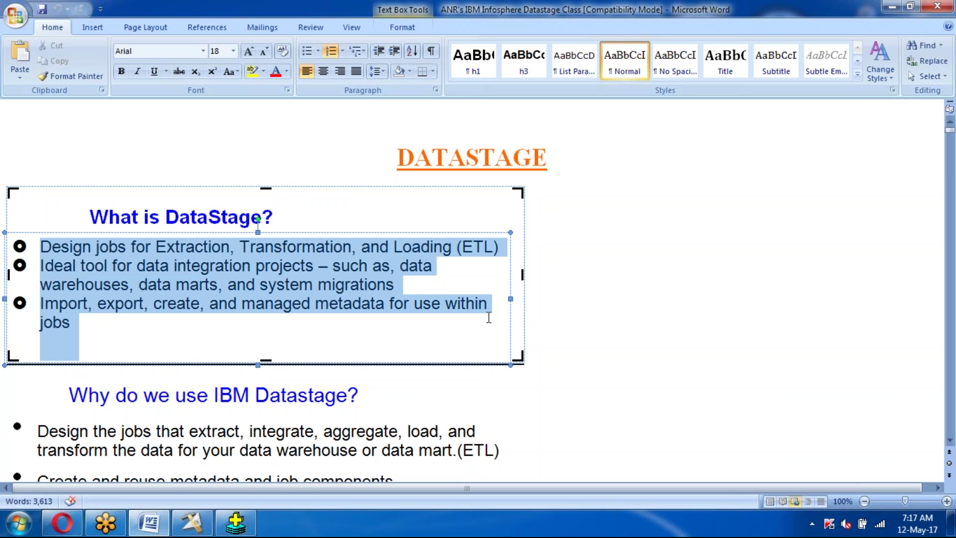
left_click(488, 317)
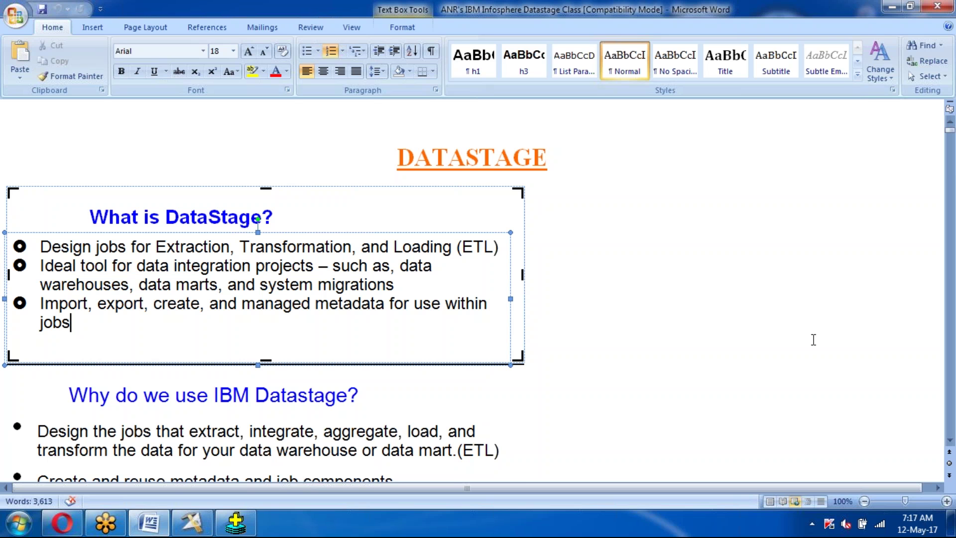
Switch from the Word notes to DataStage Designer and open the copy1 job from the anr repository folder
left_click(813, 339)
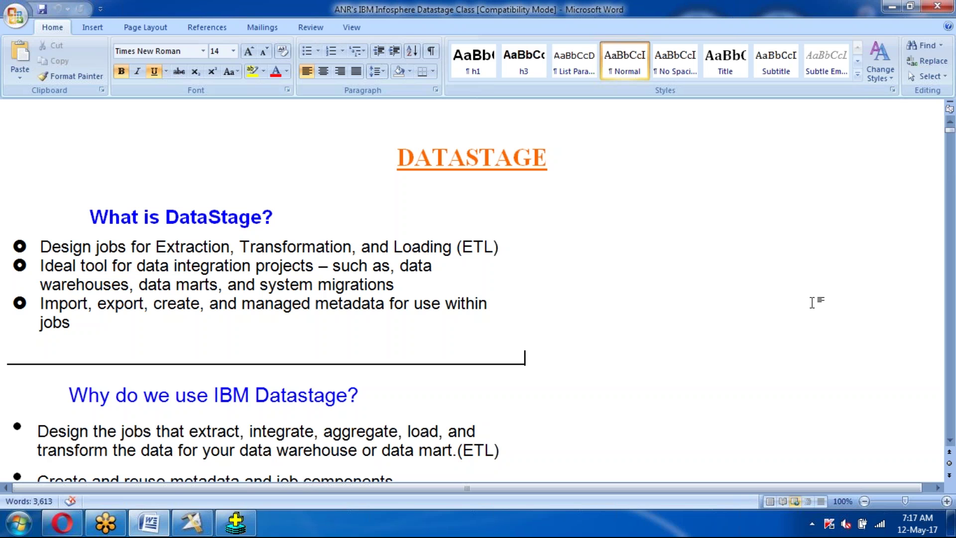
left_click(889, 7)
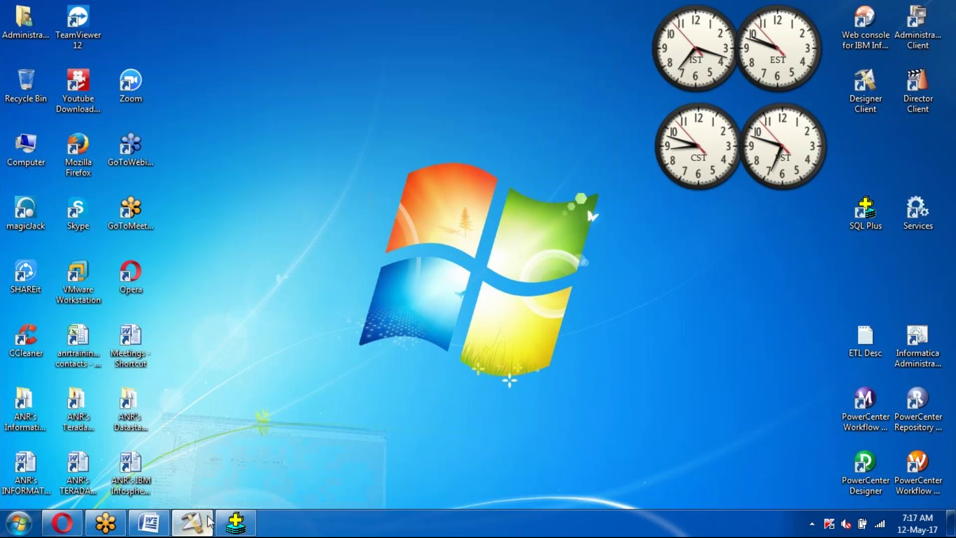
left_click(191, 523)
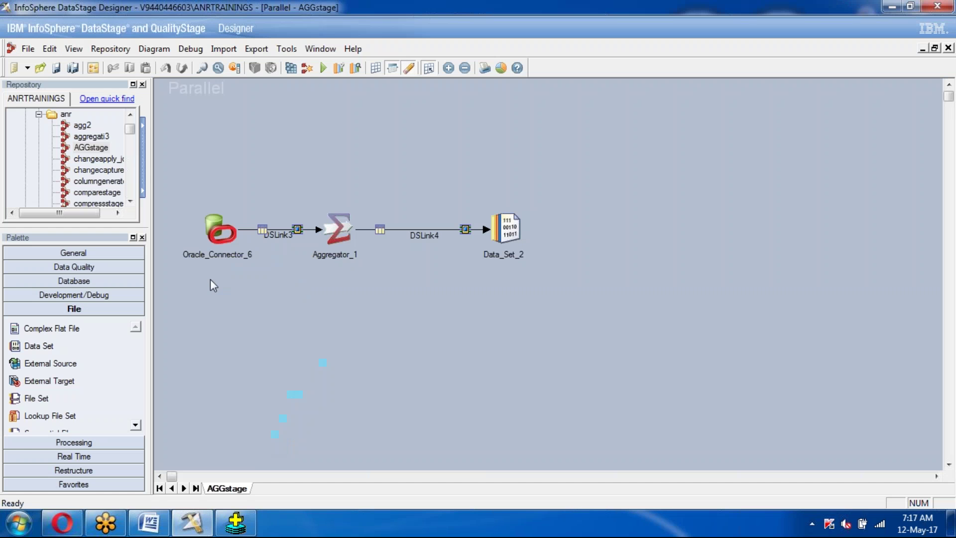
left_click(130, 201)
left_click(129, 201)
left_click(130, 201)
left_click(129, 202)
left_click(130, 201)
left_click(129, 201)
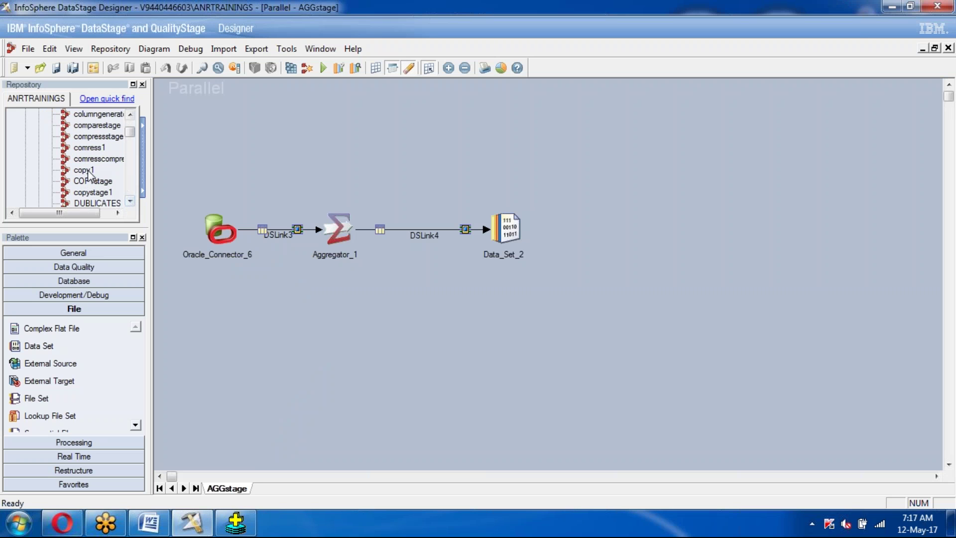
left_click(84, 169)
double_click(84, 170)
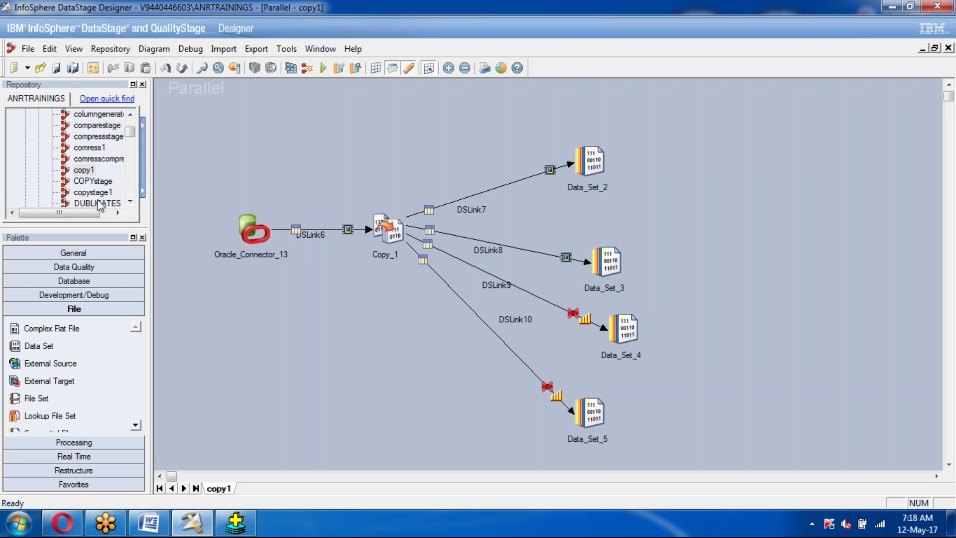
Open the copystage1 and DUBLICATES jobs from the anr folder to view their Copy and Remove Duplicates designs
double_click(93, 192)
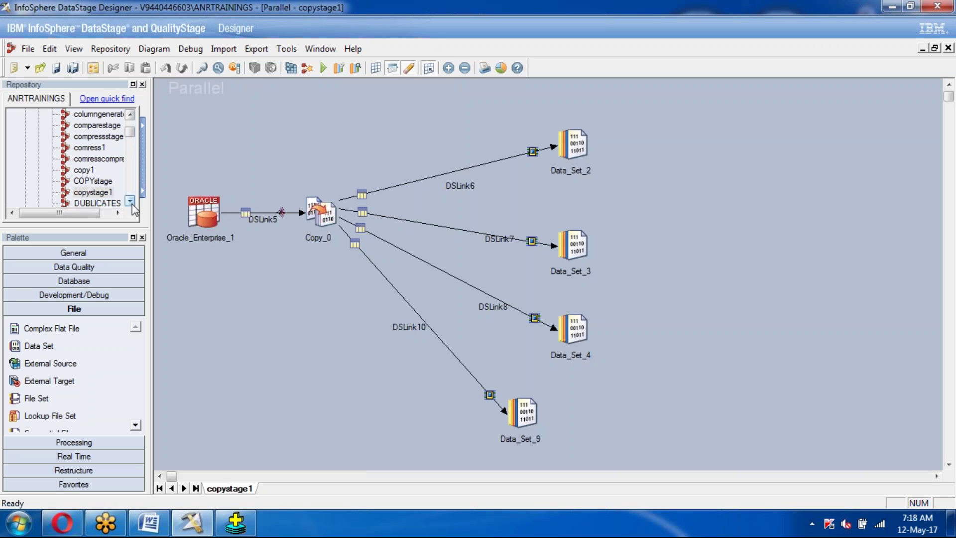
scroll(107, 184, "down", 1)
double_click(110, 171)
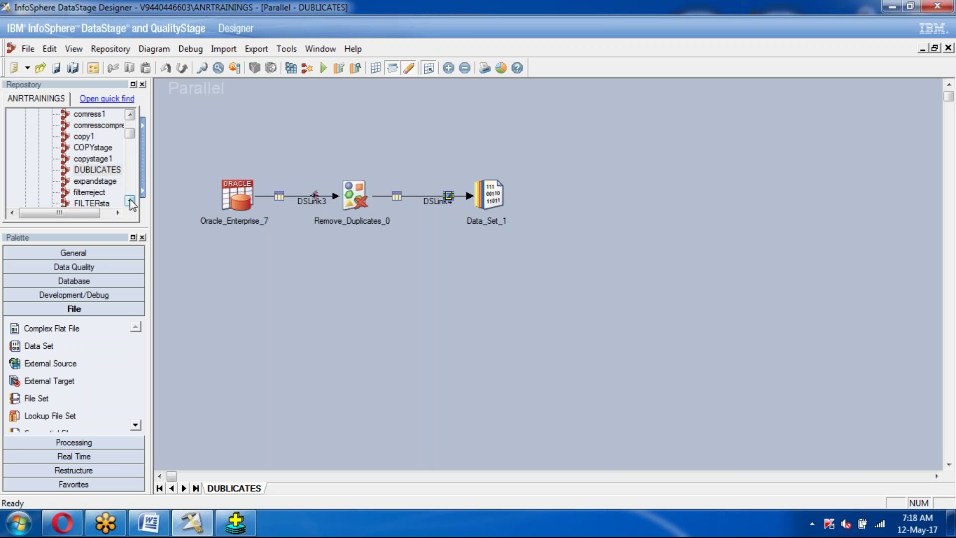
Open the Funnelstage job from the anr folder to view its Funnel design
left_click(130, 201)
left_click(130, 201)
left_click(130, 202)
left_click(130, 201)
left_click(130, 201)
double_click(94, 193)
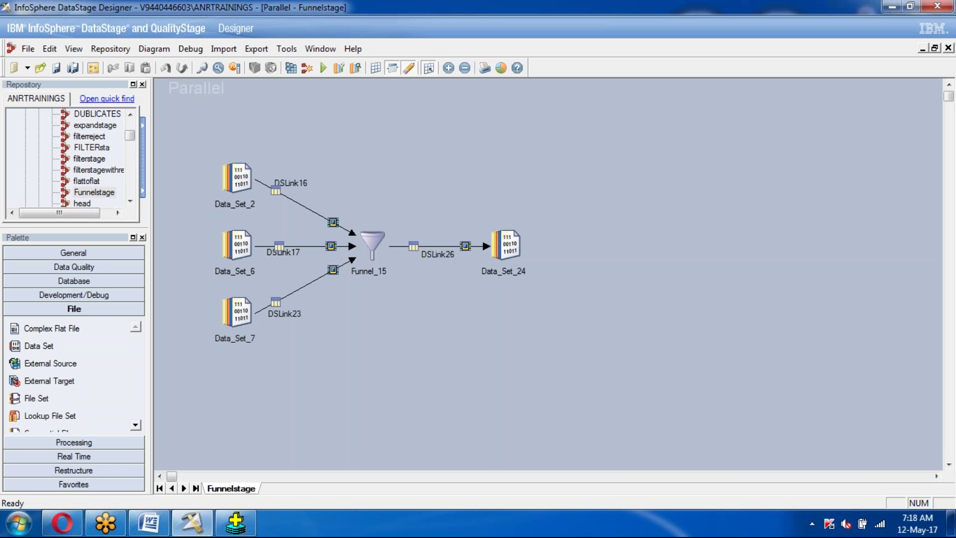
Open the joinfullouter job from the anr folder to view how DEPT and EMP are joined
left_click(130, 201)
left_click(130, 201)
left_click(130, 202)
left_click(130, 202)
double_click(92, 192)
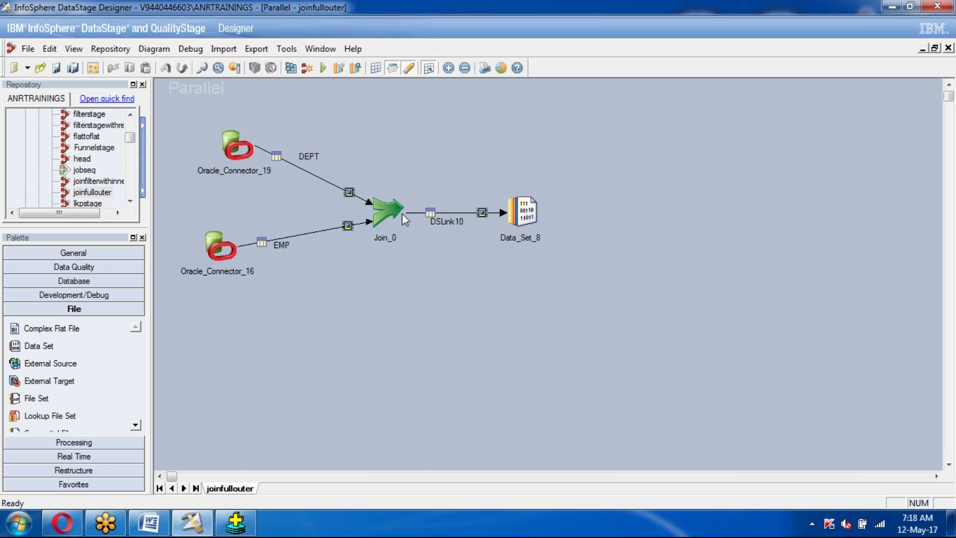
Check the join key and join type in the Join_0 stage properties, and close the stage editor
left_click(391, 211)
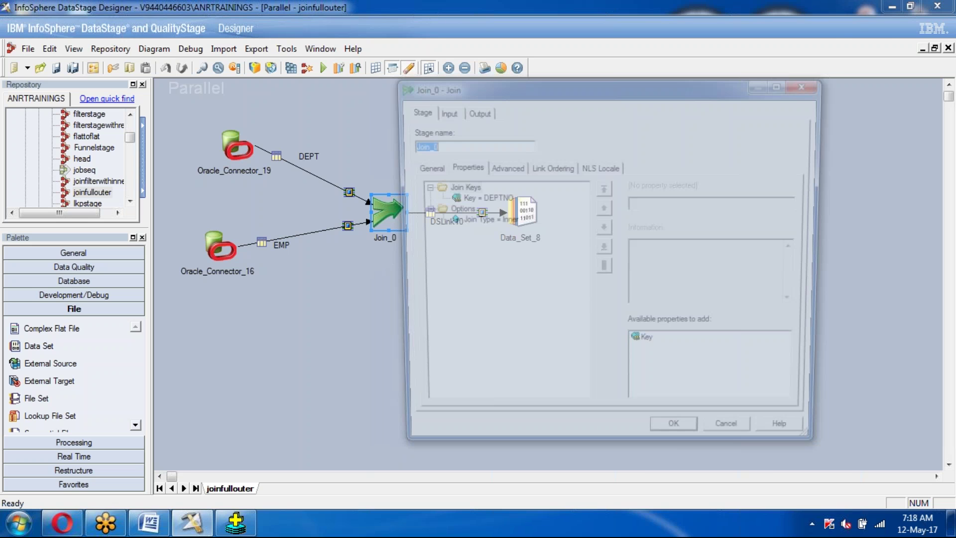
left_click(484, 220)
left_click(816, 85)
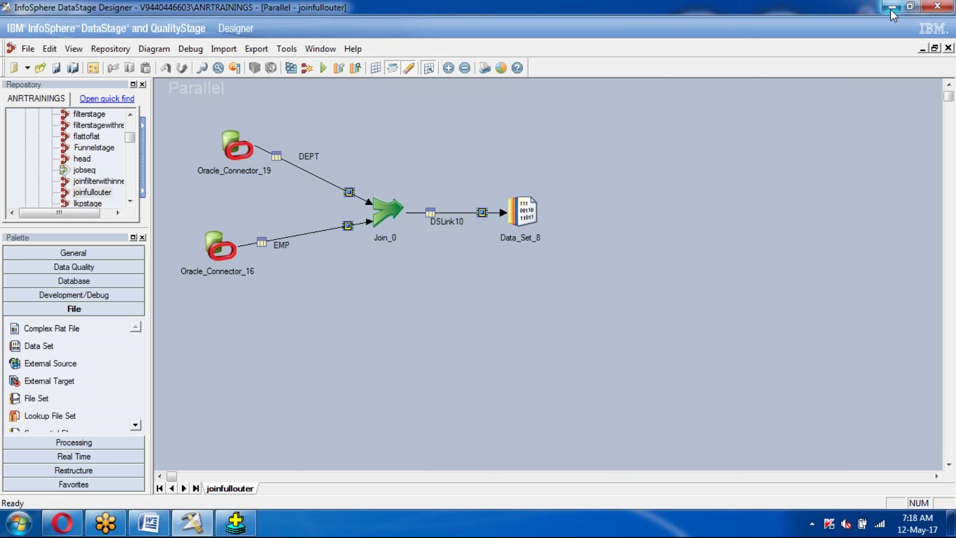
Return to the class notes in Word and review the "What is DataStage?" heading and its bullets by highlighting them
left_click(891, 9)
left_click(150, 524)
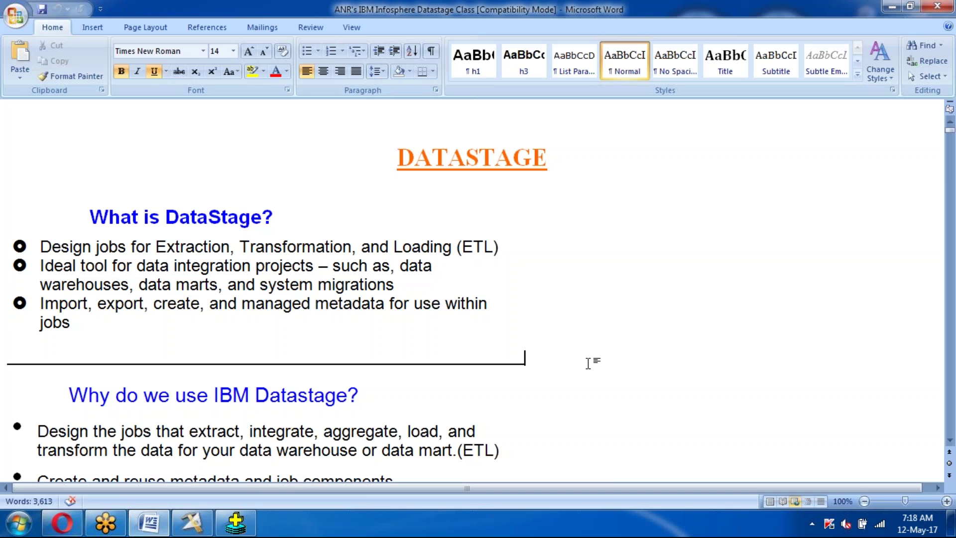
left_click(93, 221)
left_click_drag(94, 222, 286, 224)
left_click(199, 302)
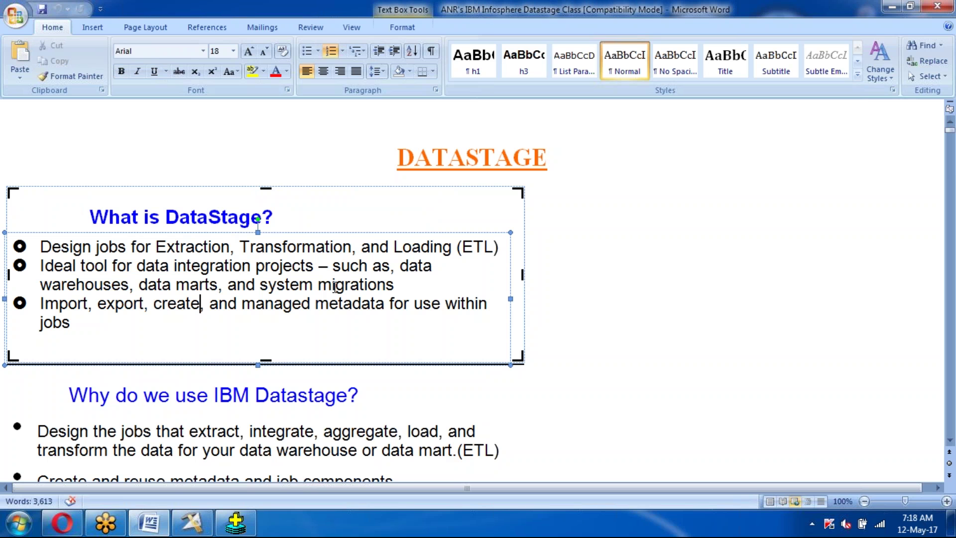
scroll(335, 288, "down", 1)
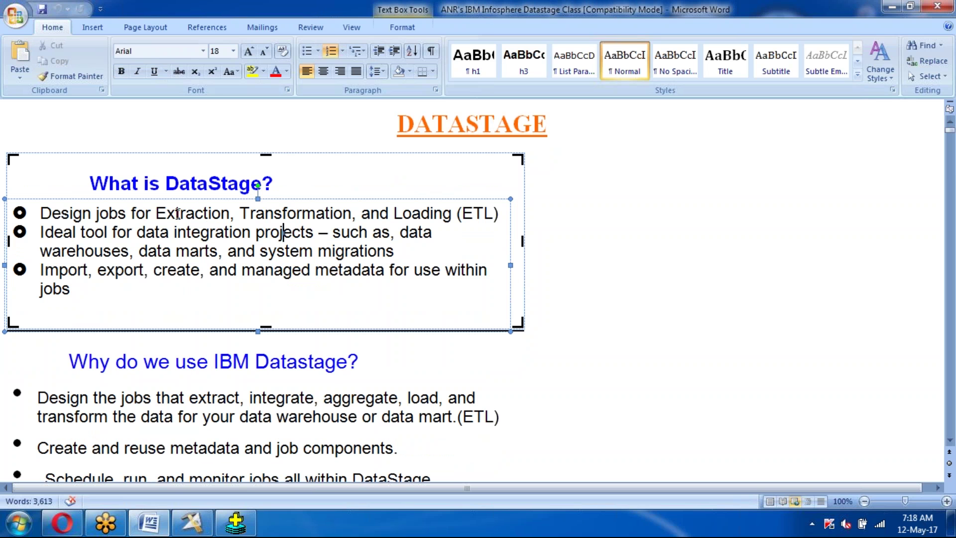
left_click_drag(41, 214, 503, 319)
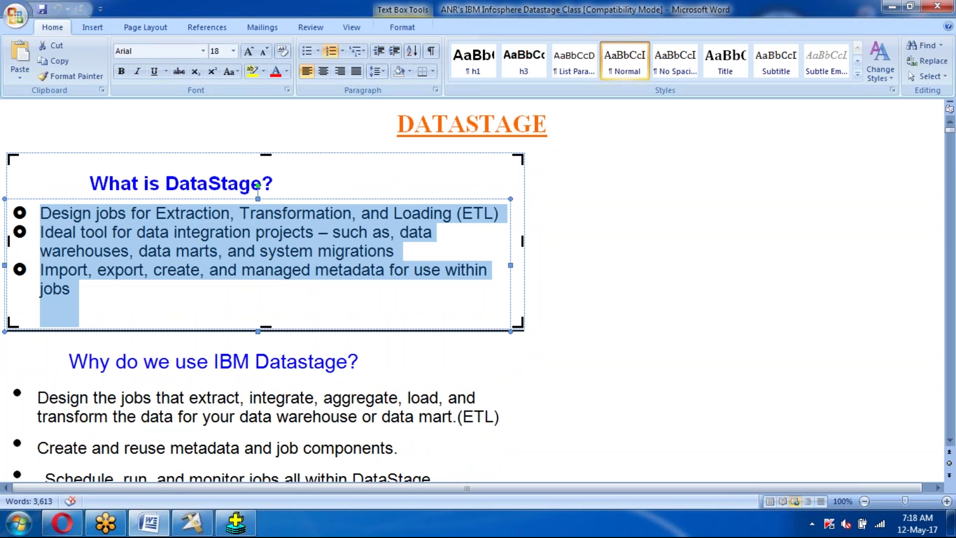
left_click(631, 347)
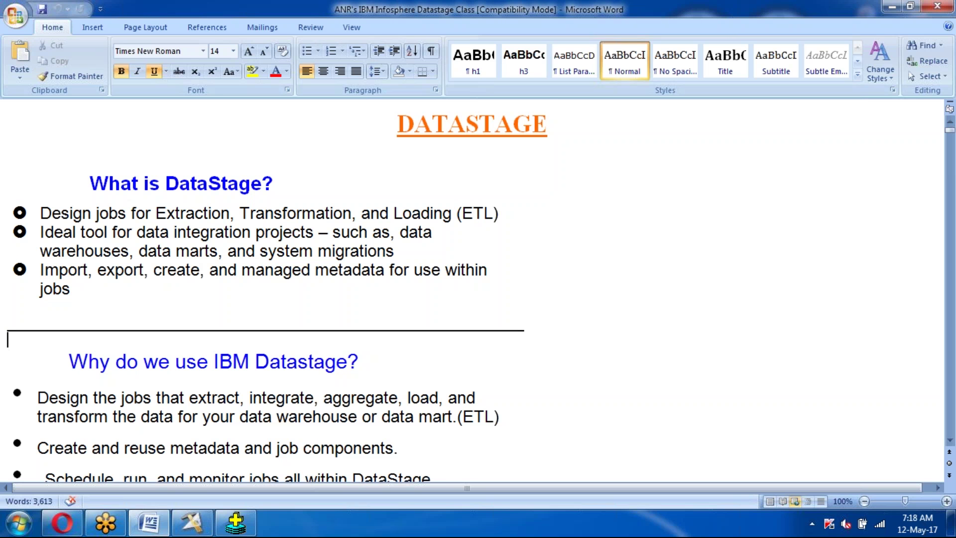
Highlight the "What is DataStage?" and "Why do we use IBM Datastage?" headings, and briefly refer back to the joinfullouter job in DataStage Designer
scroll(279, 151, "down", 1)
left_click_drag(280, 152, 89, 151)
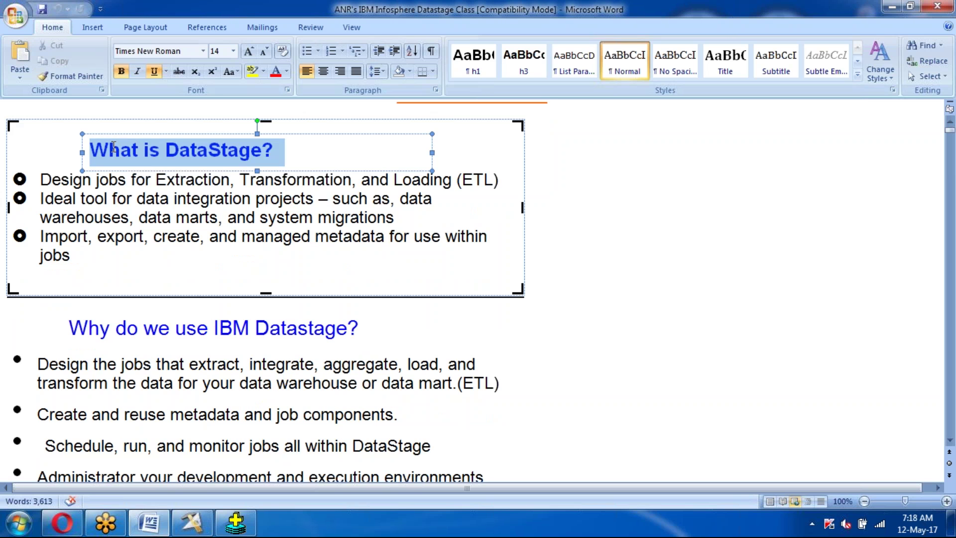
left_click_drag(367, 328, 176, 330)
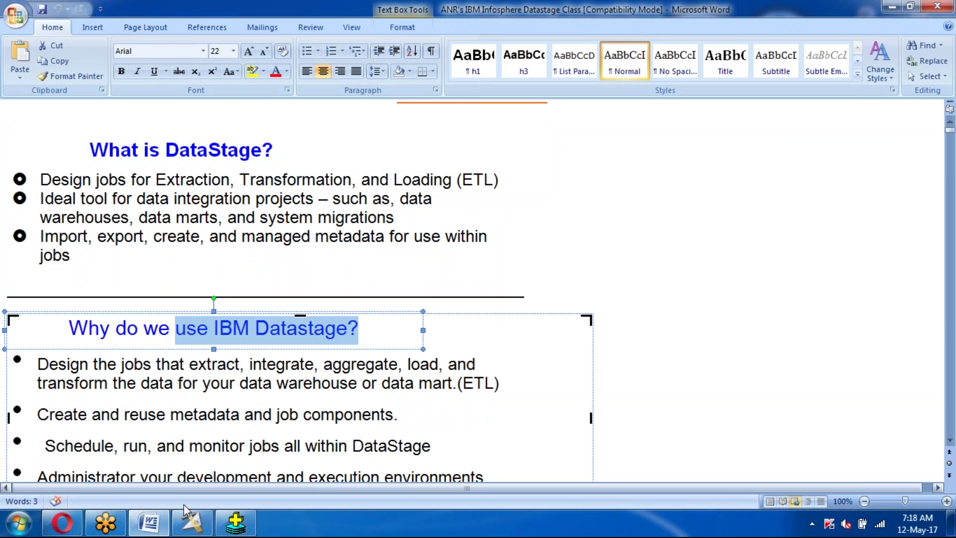
left_click(190, 531)
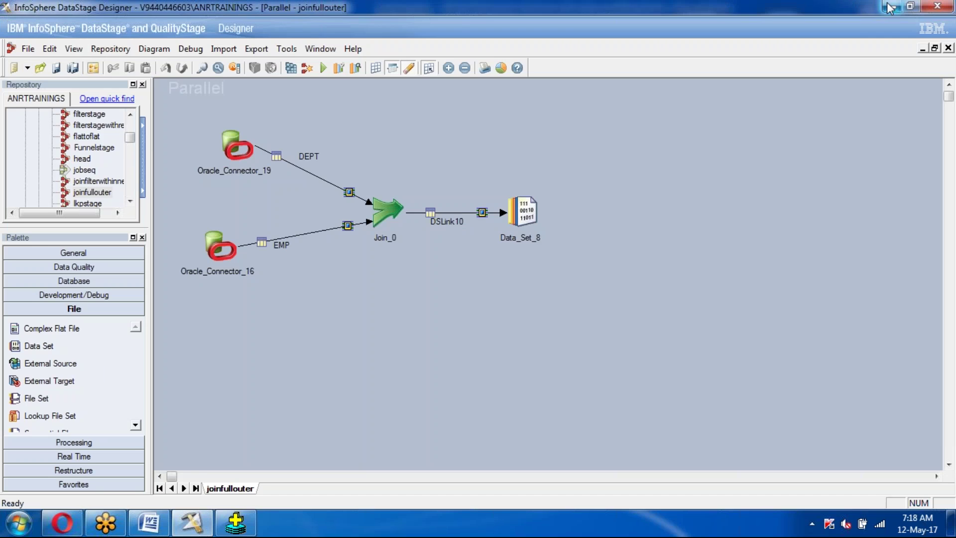
left_click(889, 7)
Examine the ETL Architecture Overview diagram in the notes, highlighting the STAGING AREA and TARGET DWH labels
scroll(478, 289, "down", 10)
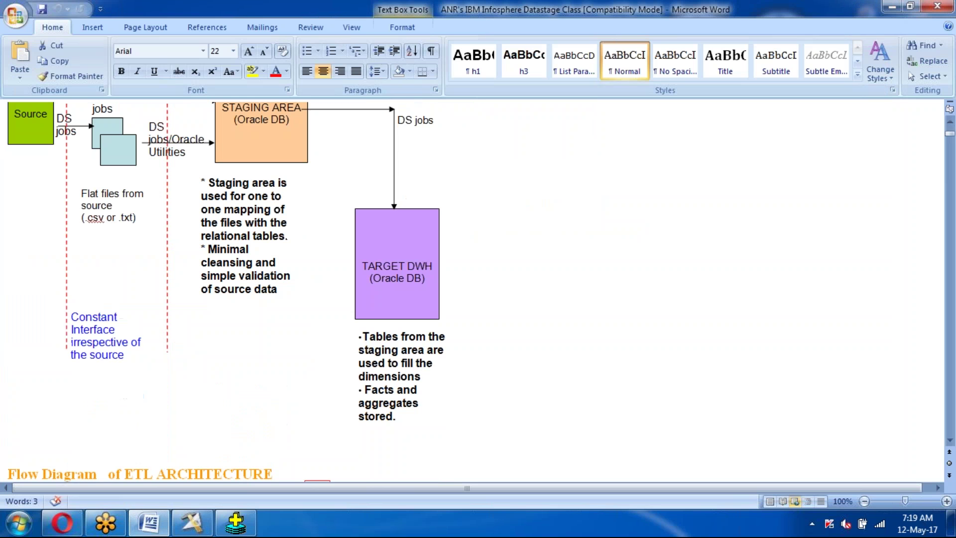
scroll(234, 180, "up", 1)
left_click_drag(223, 175, 306, 175)
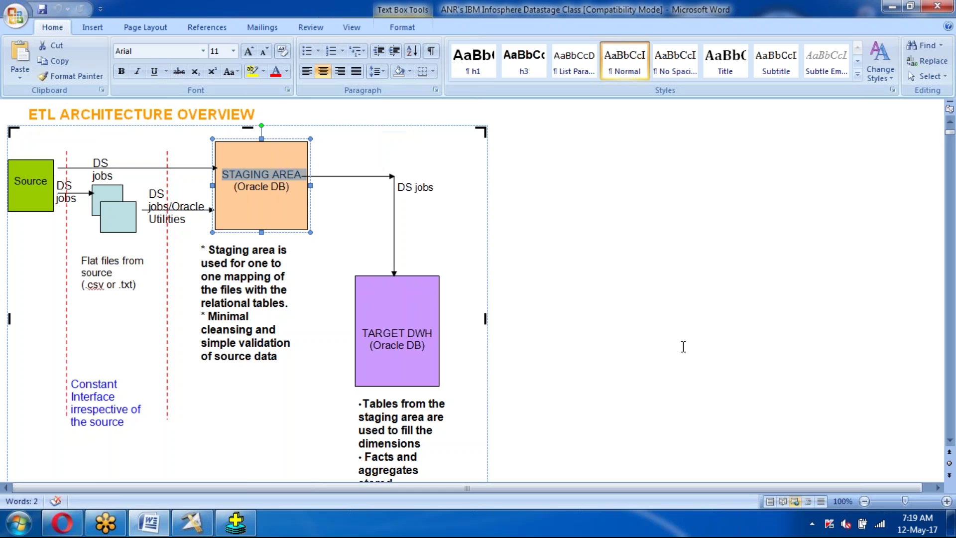
scroll(682, 347, "down", 1)
scroll(682, 347, "down", 3)
left_click_drag(395, 165, 419, 178)
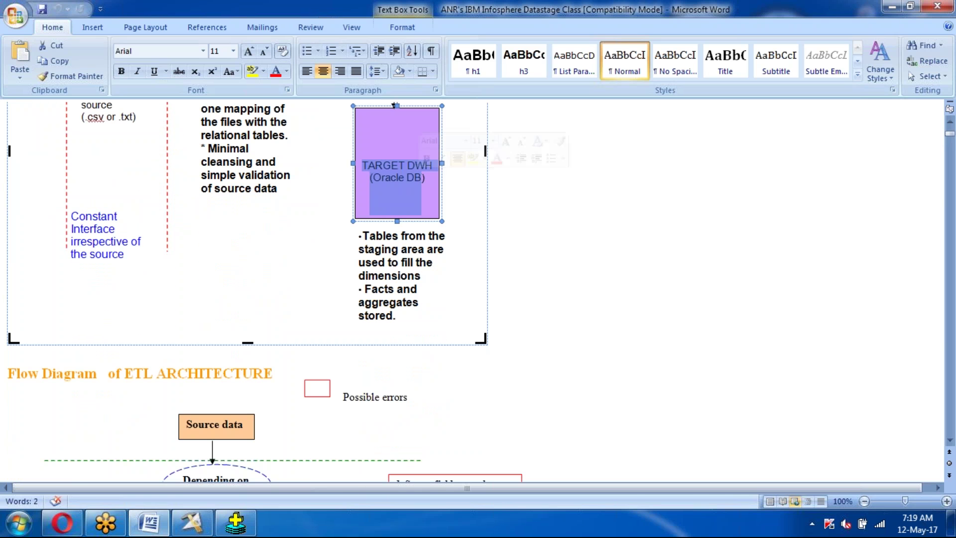
left_click(636, 367)
Examine the Flow Diagram of ETL Architecture, highlighting the Small Volume and Large volume branches
scroll(633, 365, "down", 6)
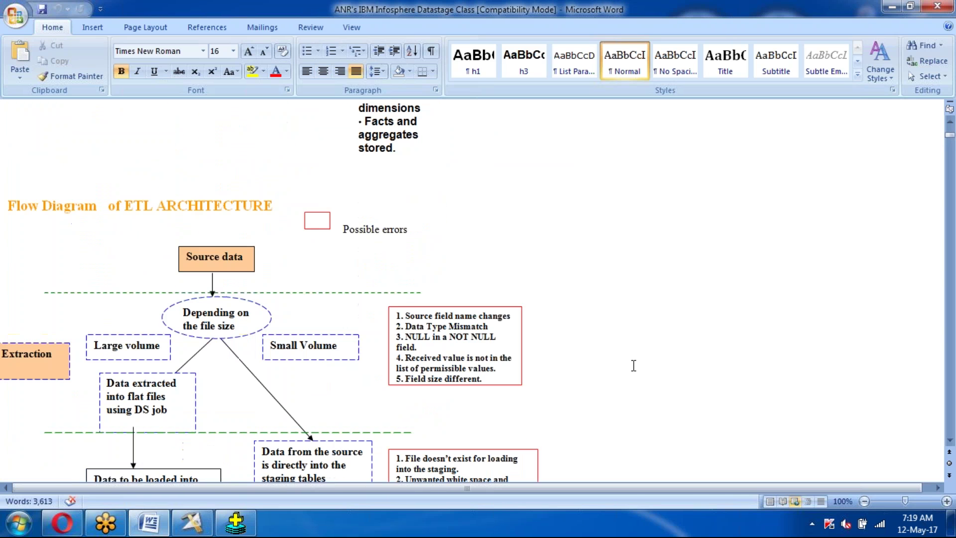
left_click_drag(268, 312, 342, 317)
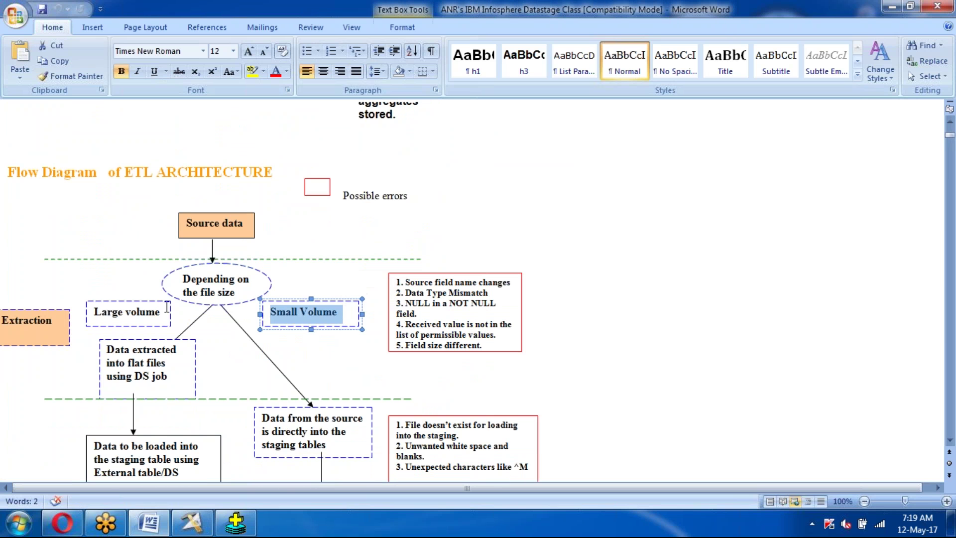
left_click_drag(159, 307, 95, 314)
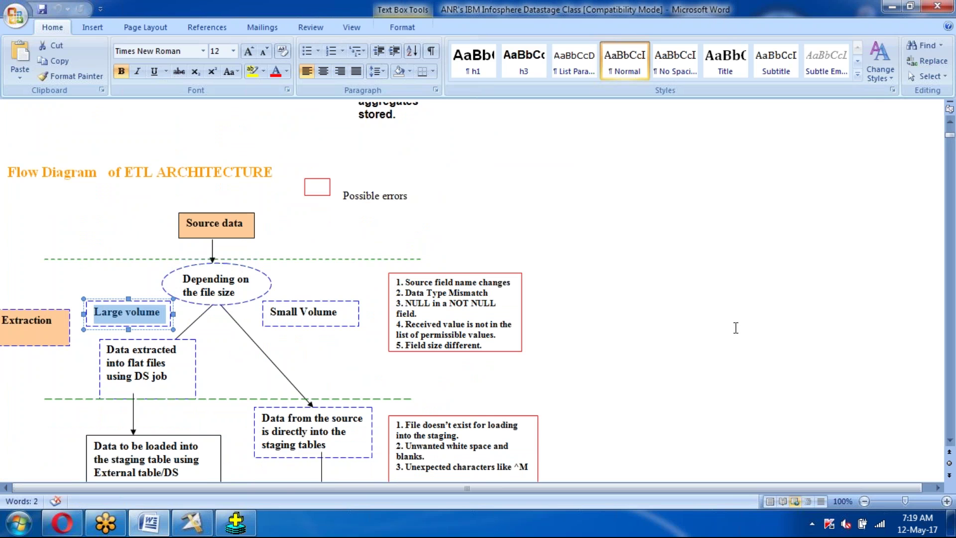
Review the External Systems diagram and the Example diagram showing source, transformation and target
scroll(713, 365, "down", 15)
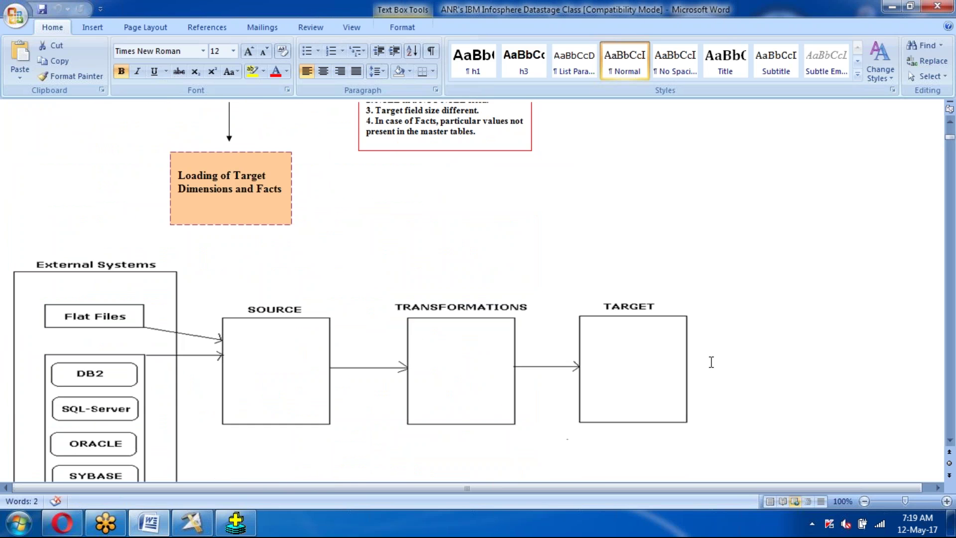
scroll(711, 362, "down", 7)
scroll(224, 295, "up", 1)
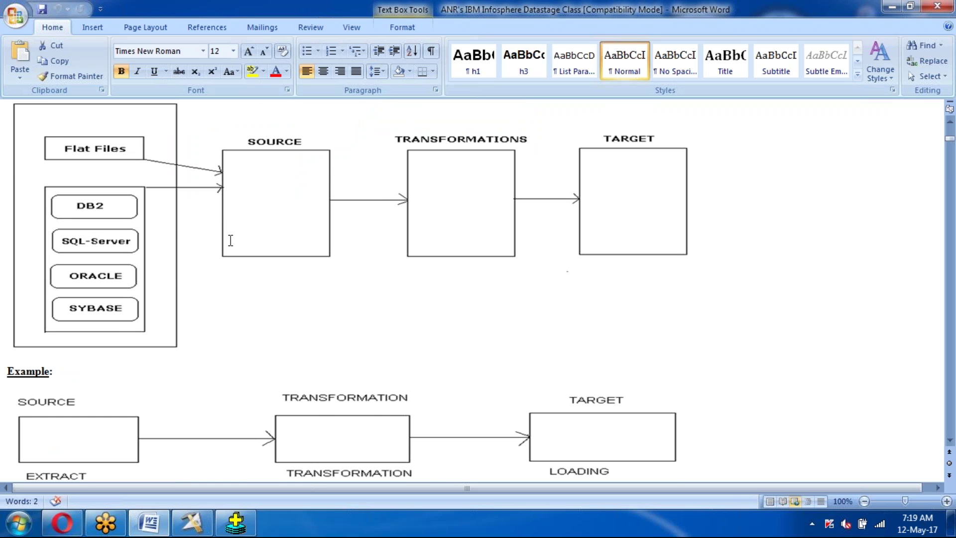
scroll(118, 180, "up", 1)
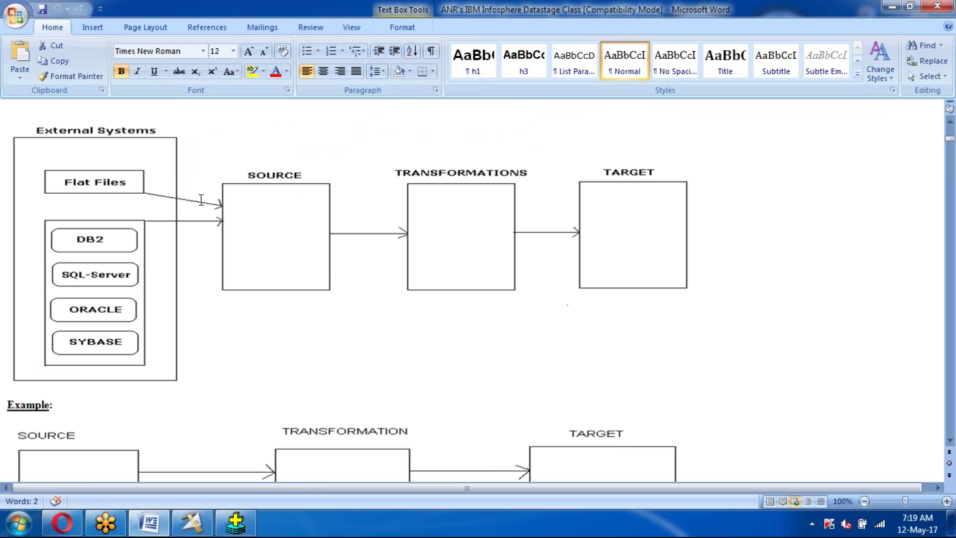
scroll(674, 259, "down", 3)
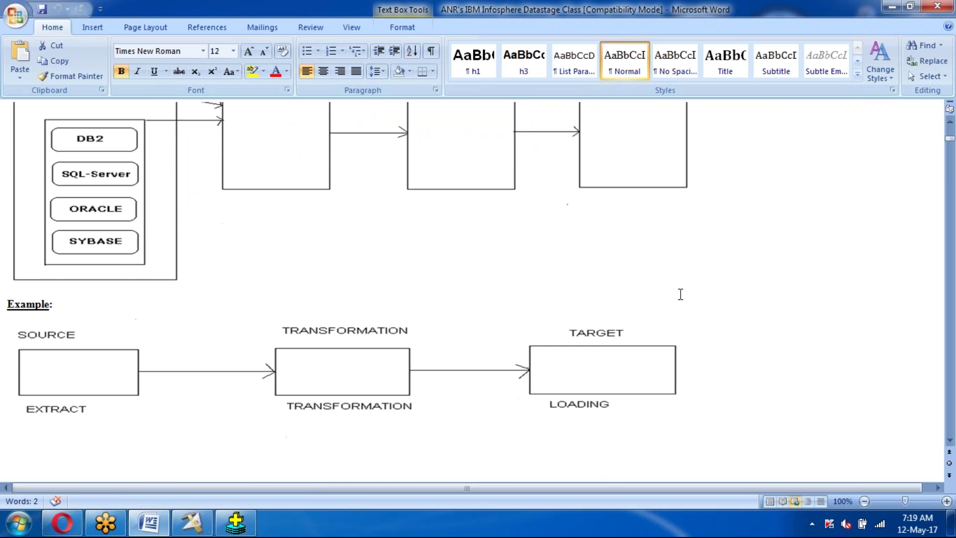
scroll(683, 297, "down", 2)
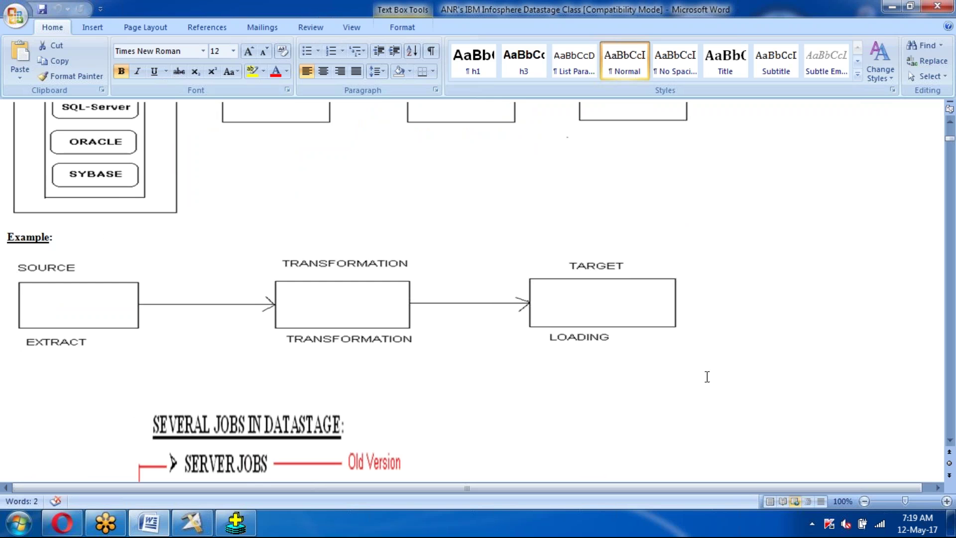
Review the "Several Jobs in DataStage" list of job types and versions, referring briefly to the parallel job in DataStage Designer
scroll(707, 377, "down", 5)
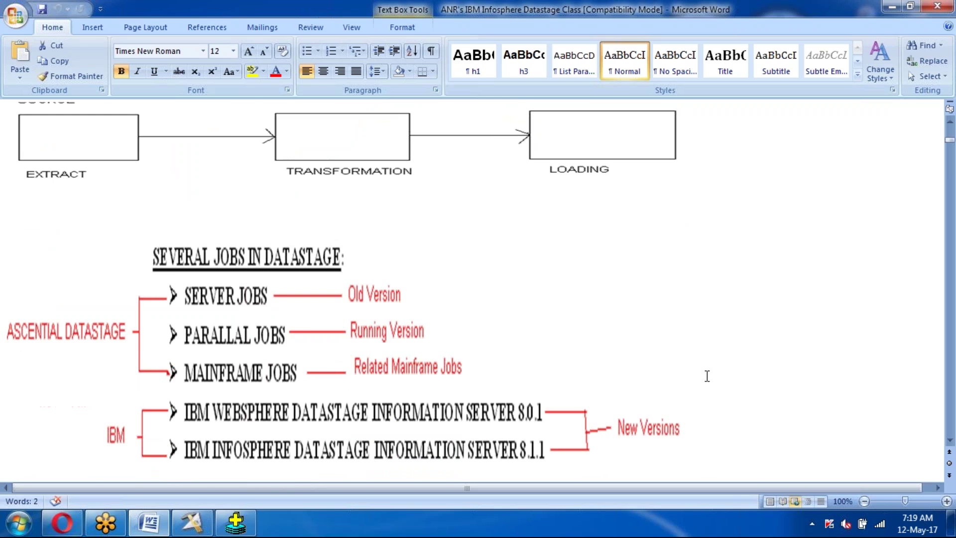
scroll(707, 377, "down", 3)
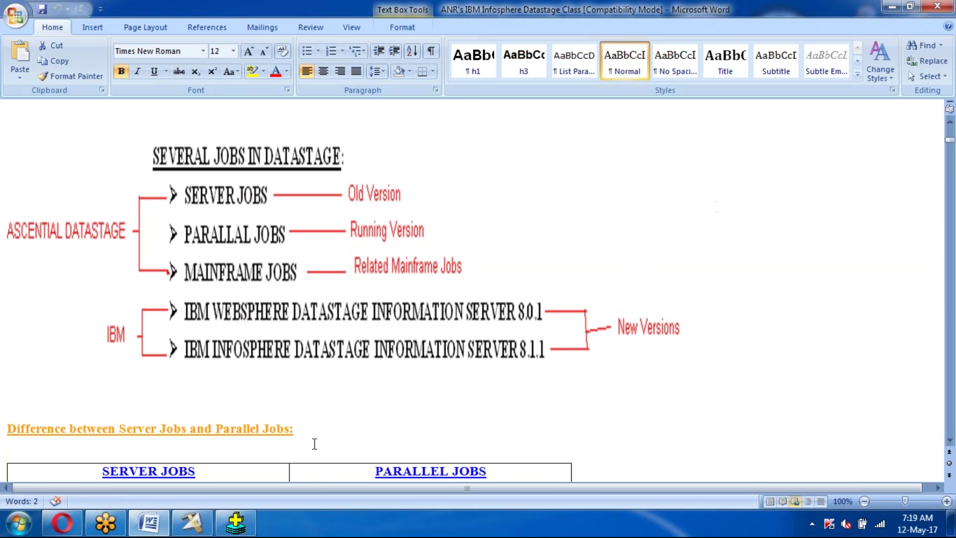
left_click(194, 530)
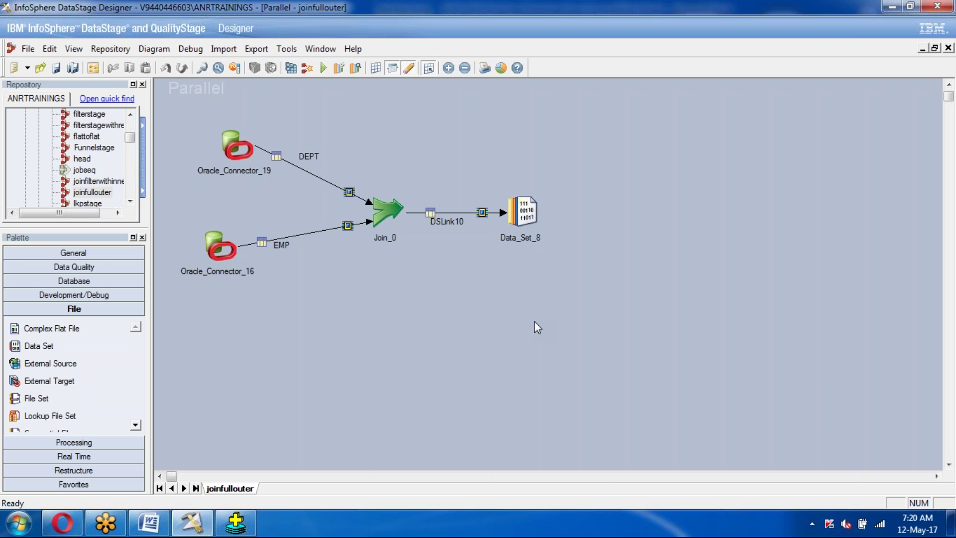
left_click(150, 523)
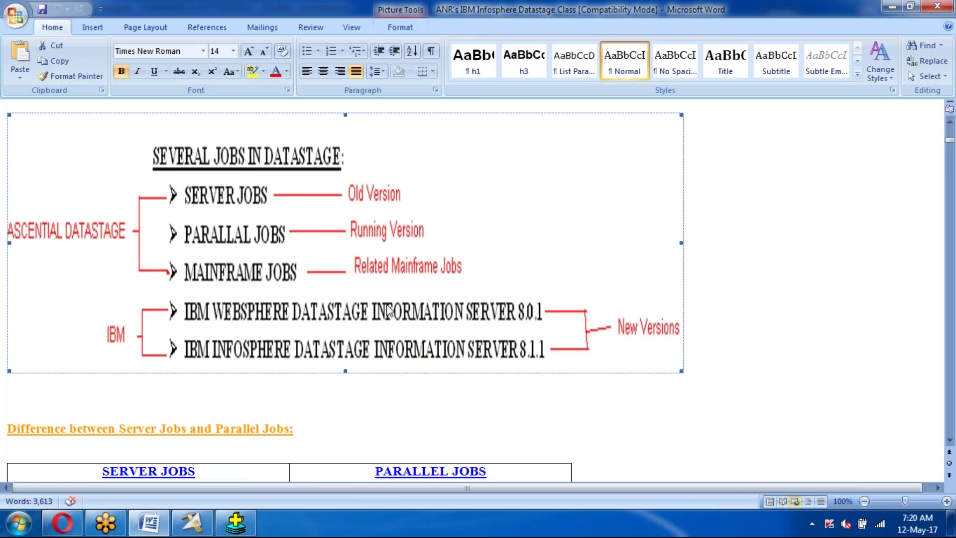
Go to the table under "Difference between Server Jobs and Parallel Jobs" in the Word notes
scroll(389, 311, "down", 1)
scroll(389, 311, "down", 2)
scroll(388, 307, "down", 6)
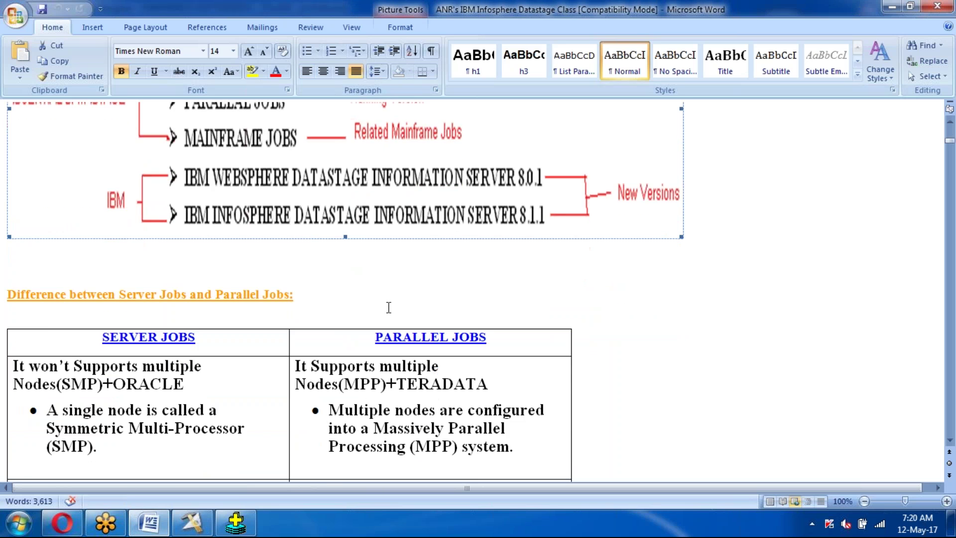
Compare the Server Jobs and Parallel Jobs columns, including the node, parallelism and partition rows and the record timing diagrams
scroll(428, 345, "down", 2)
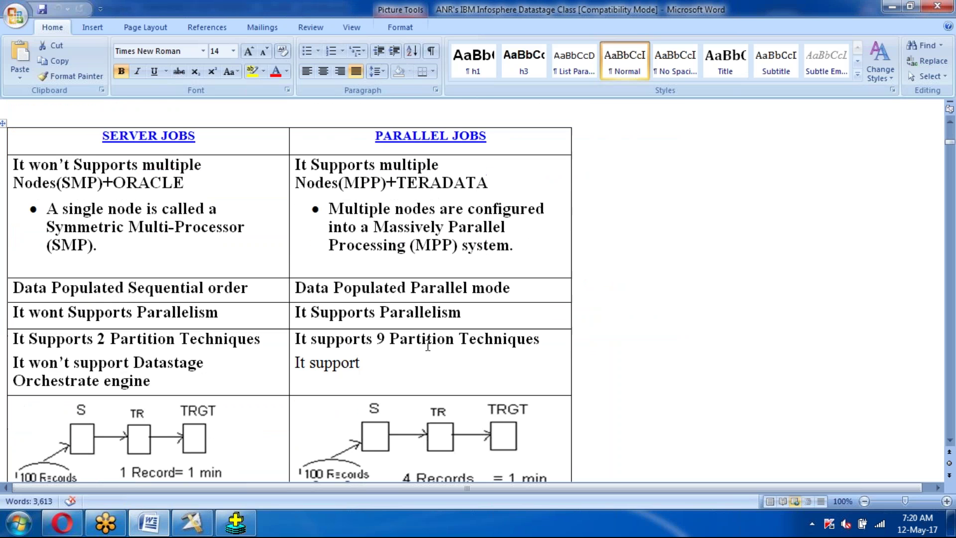
scroll(428, 345, "down", 5)
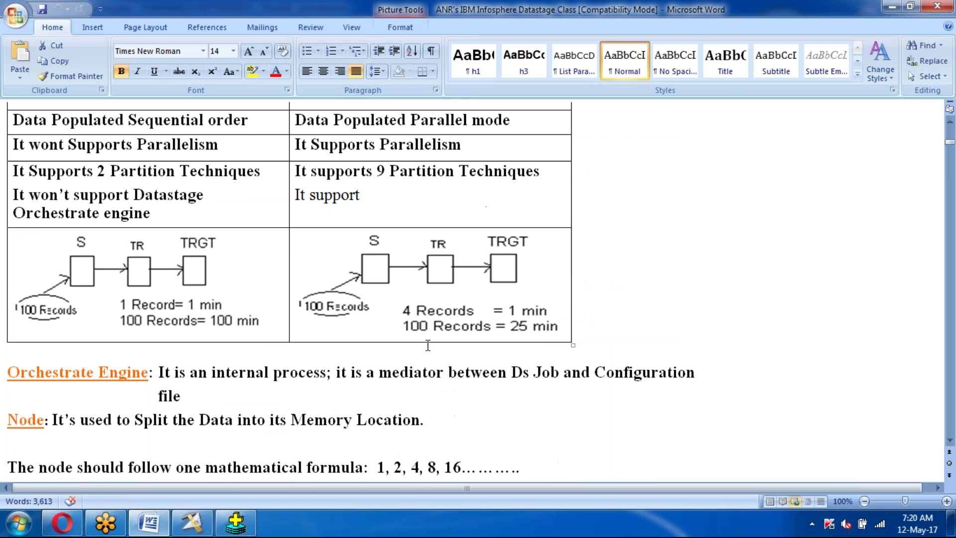
scroll(428, 346, "up", 3)
mouse_move(191, 523)
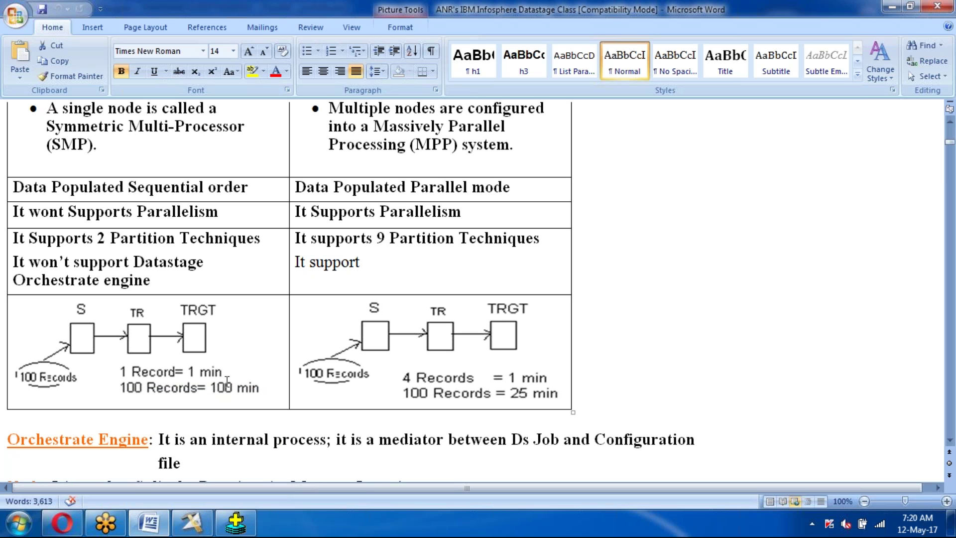
scroll(227, 381, "up", 3)
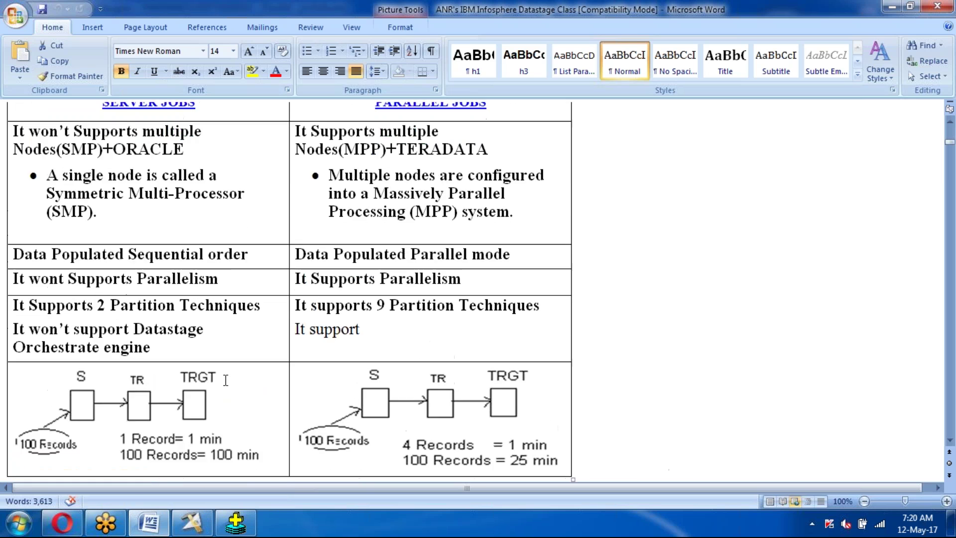
scroll(226, 380, "down", 7)
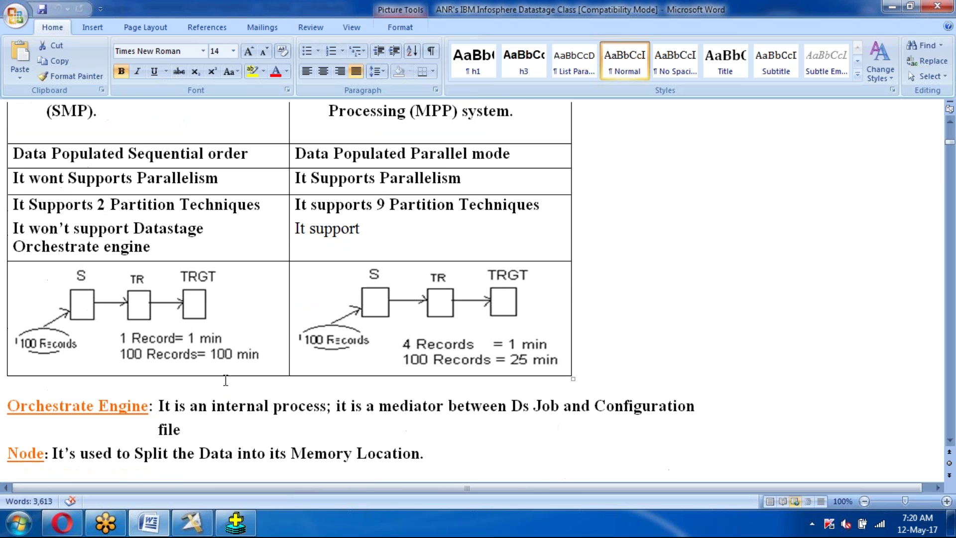
Review the Node definition, highlighting its description and the 1, 2, 4, 8, 16 formula, and the 4-node and 2-node example diagrams
left_click_drag(198, 354, 420, 353)
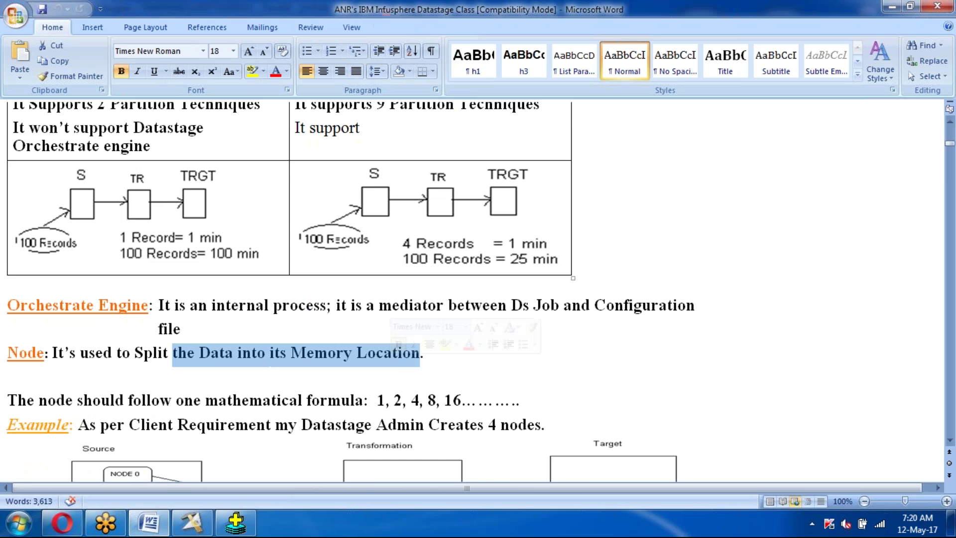
scroll(269, 410, "down", 2)
scroll(270, 409, "down", 3)
left_click_drag(306, 232, 519, 232)
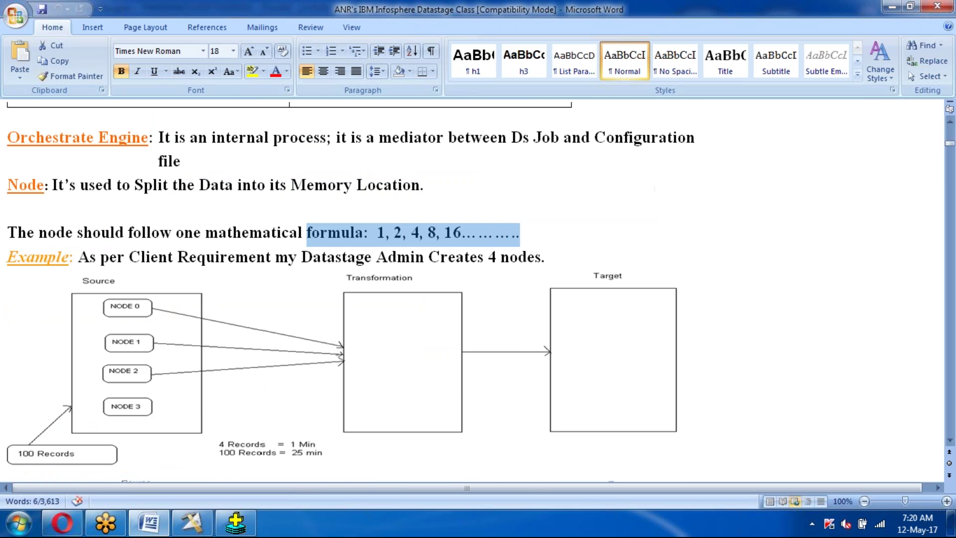
scroll(238, 353, "down", 6)
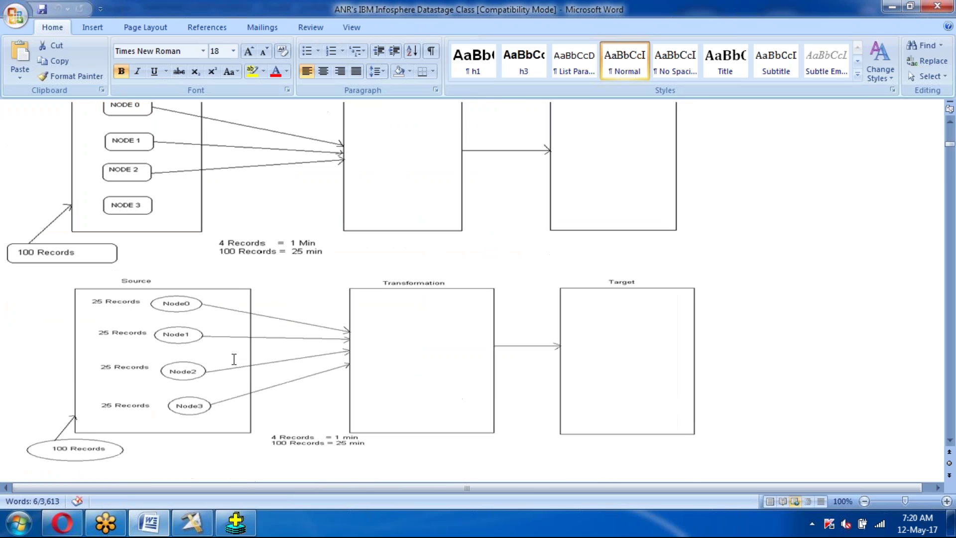
scroll(234, 359, "down", 6)
scroll(234, 359, "down", 3)
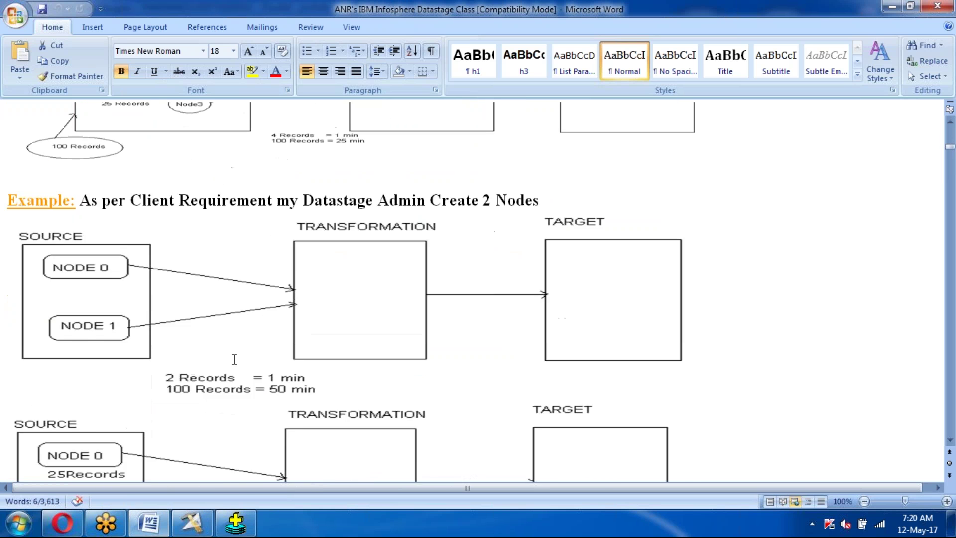
scroll(234, 359, "down", 12)
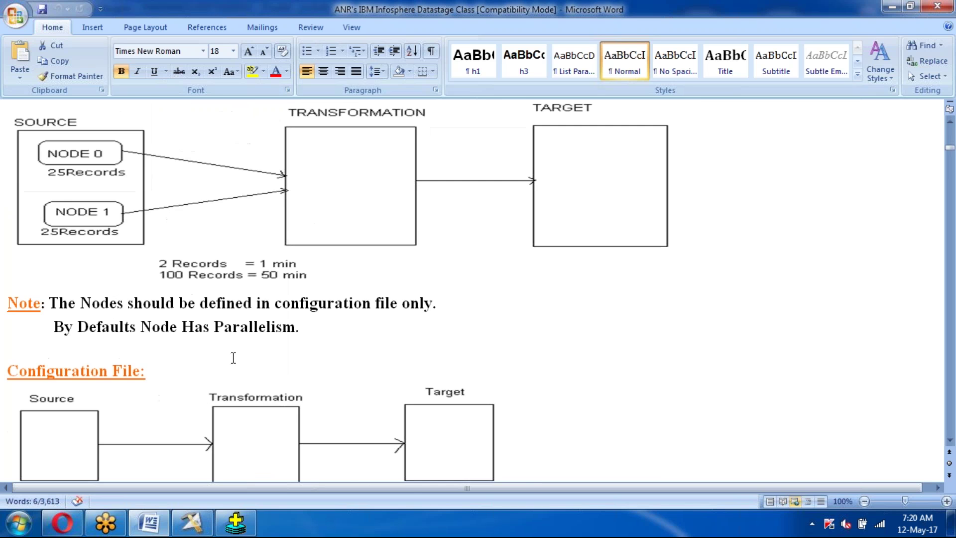
Highlight the note on defining nodes in the configuration file and the Configuration File section with its Orchestrate Engine explanation
left_click_drag(127, 202, 7, 269)
scroll(329, 403, "down", 4)
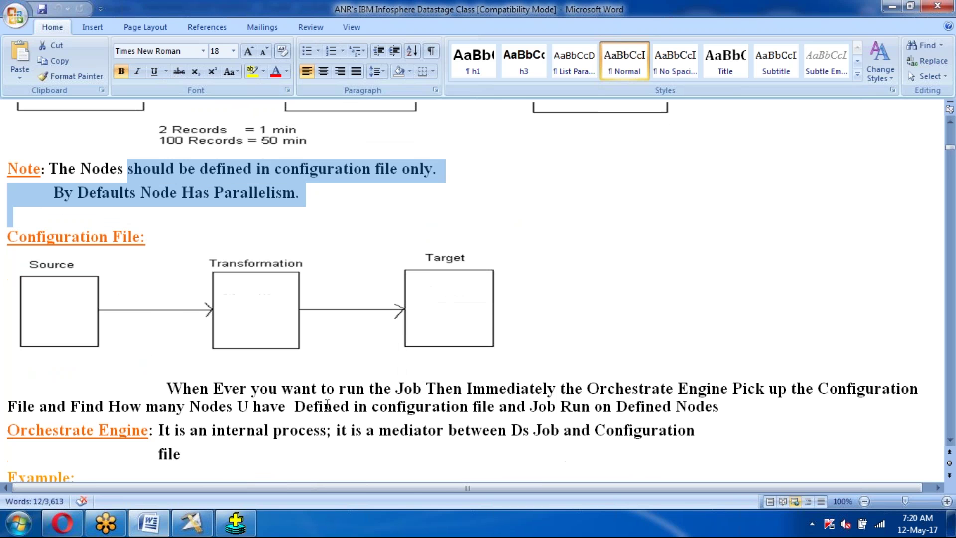
left_click_drag(214, 288, 464, 414)
scroll(186, 374, "down", 5)
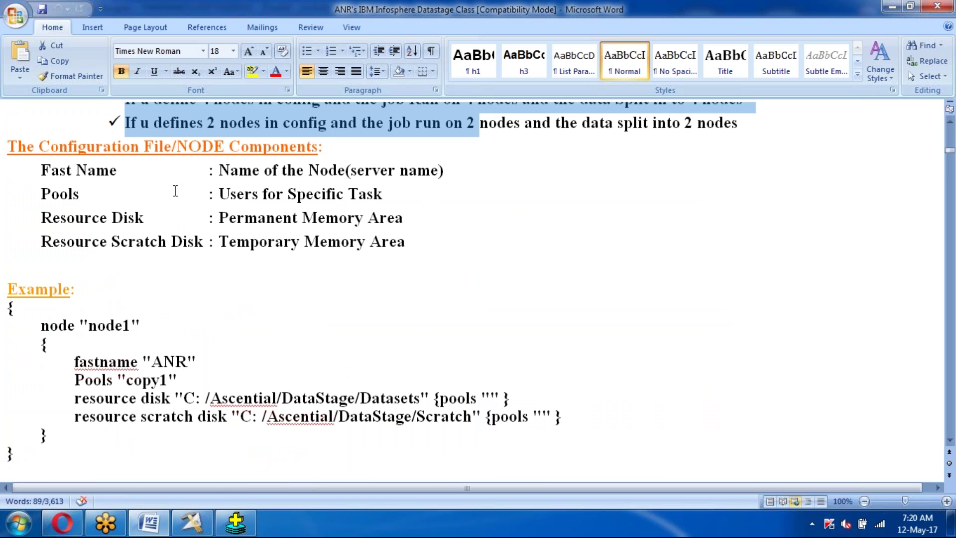
Review the Configuration File/NODE Components list and the node1 and node2 configuration examples
left_click_drag(183, 171, 378, 256)
left_click(142, 325)
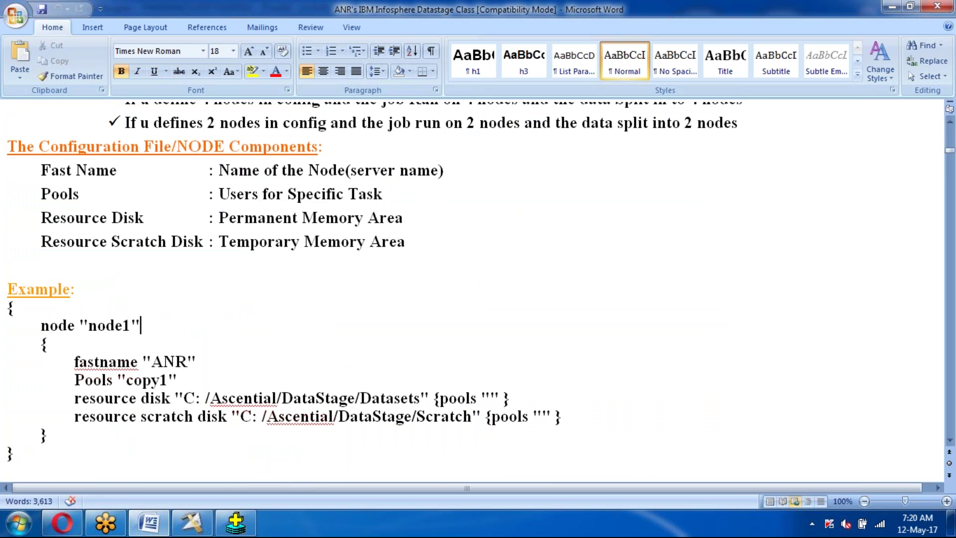
scroll(249, 312, "down", 3)
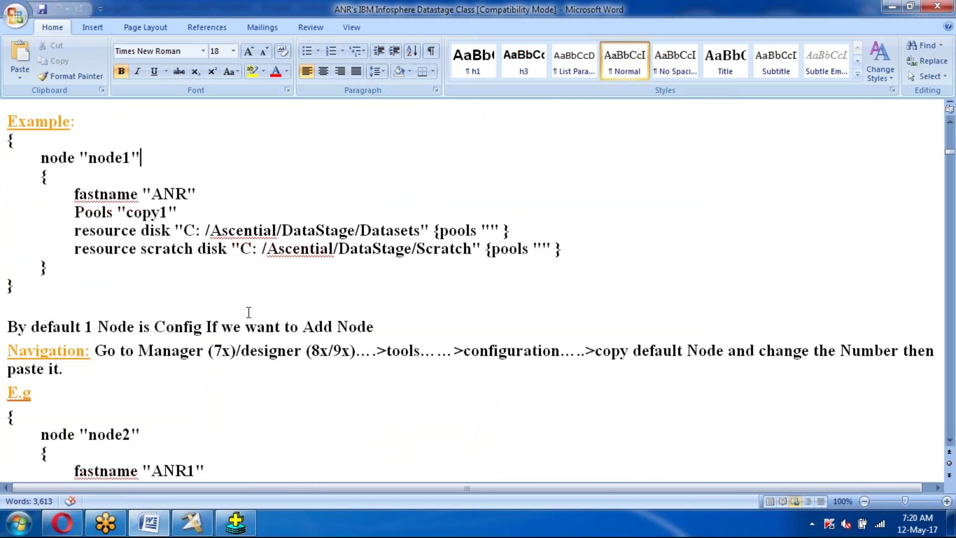
scroll(249, 313, "down", 2)
scroll(253, 311, "down", 15)
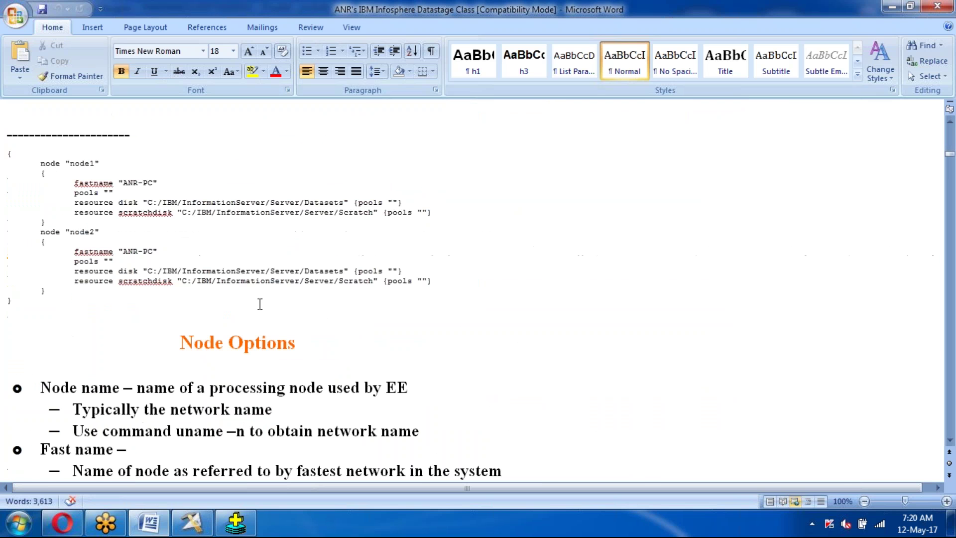
Go to the Server jobs Partition Techniques and Parallel Jobs Partition Techniques lists in the notes
scroll(267, 289, "down", 3)
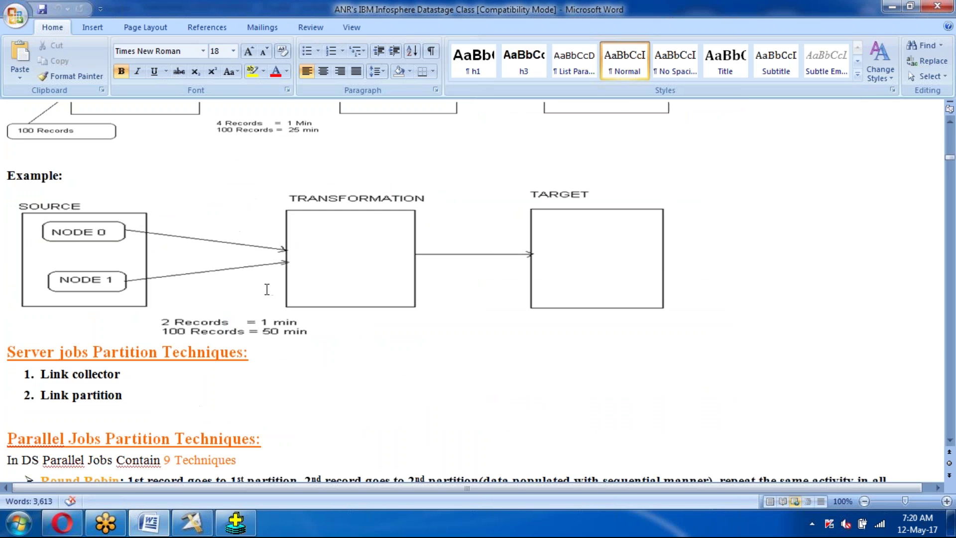
scroll(267, 289, "down", 4)
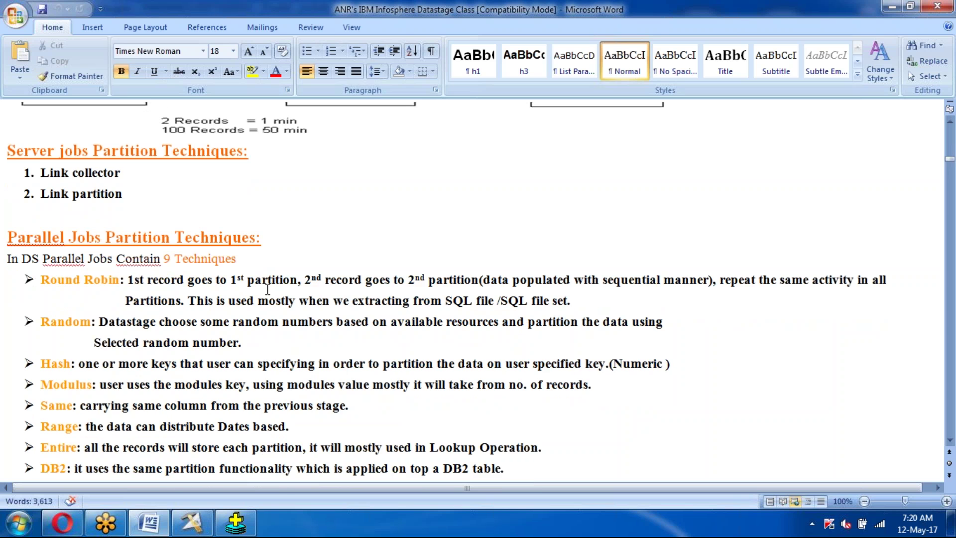
scroll(267, 289, "down", 1)
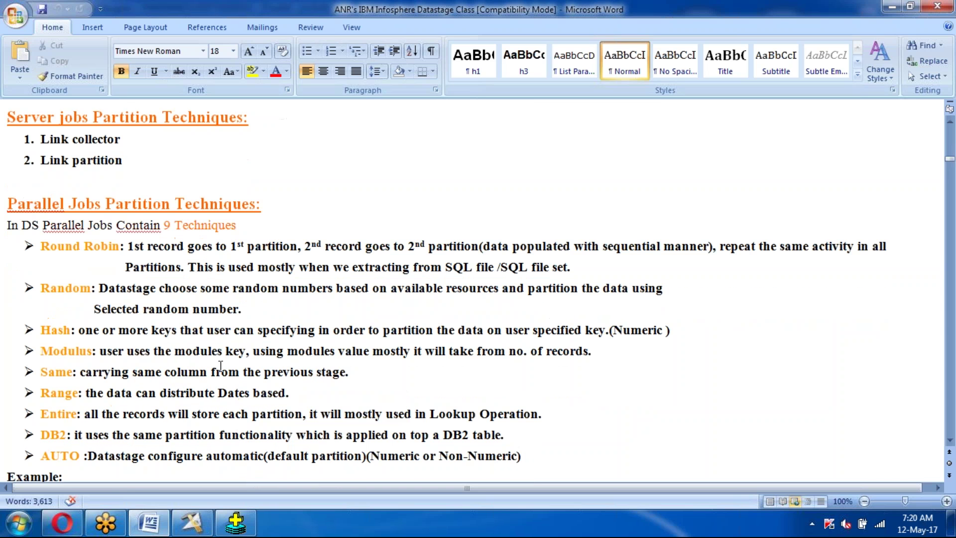
Switch to DataStage Designer and inspect the partition types for the Join_0 stage's EMP input, keeping (Auto) and accepting the stage dialog
left_click(189, 524)
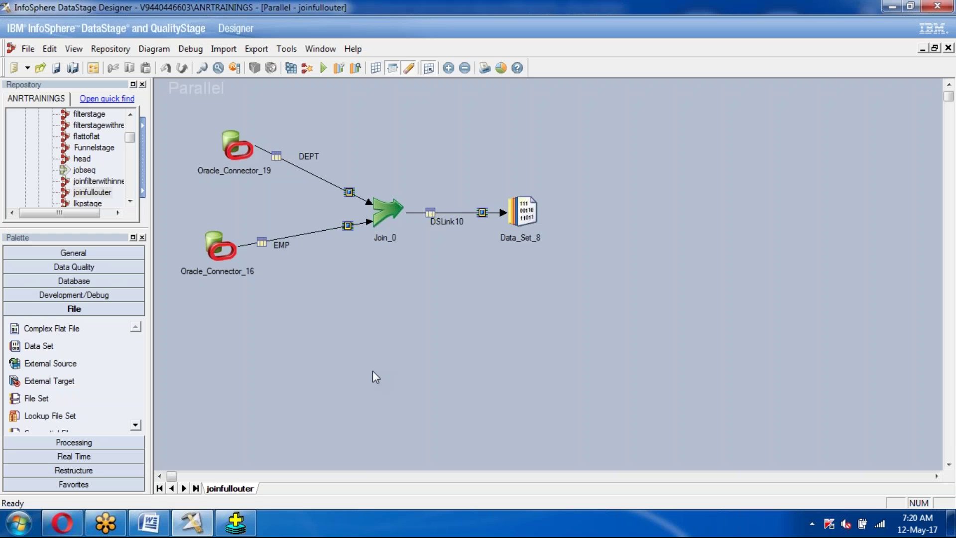
double_click(387, 211)
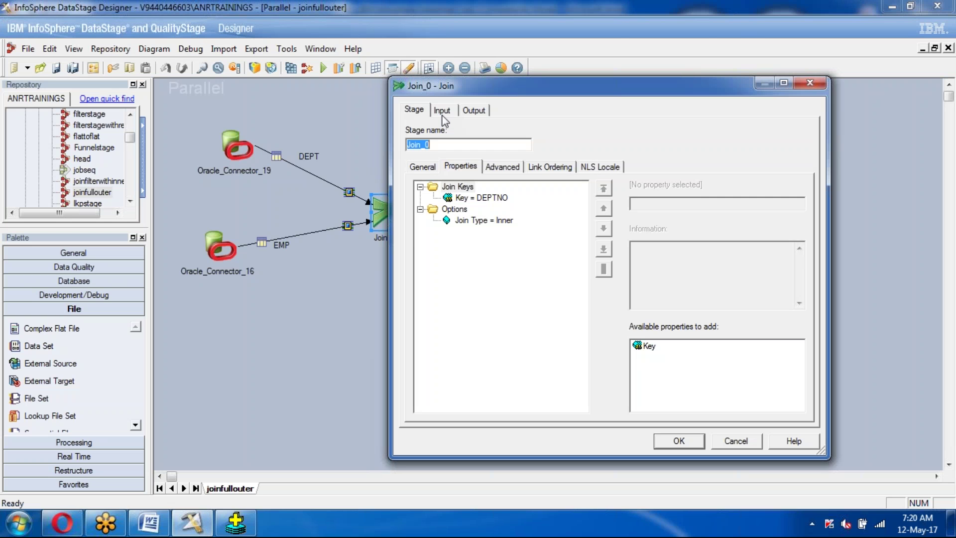
left_click(442, 112)
left_click(537, 215)
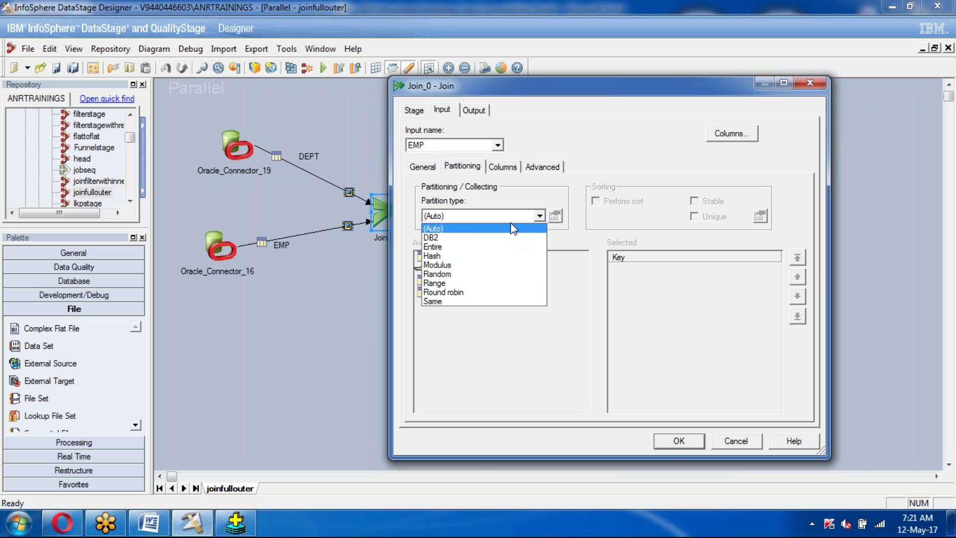
left_click(485, 229)
left_click(672, 443)
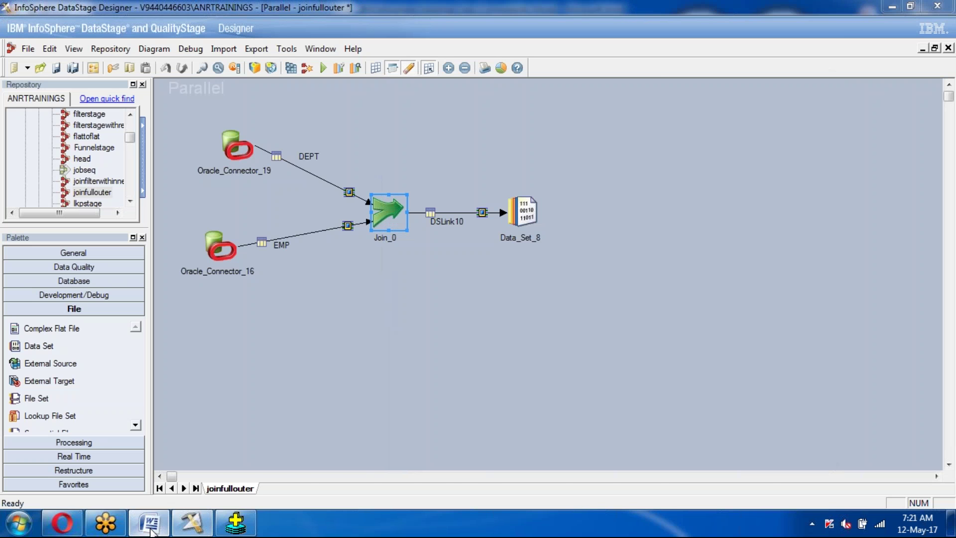
Return to the Word notes and review the nine parallel partition techniques and the Join example scenario below them
left_click(149, 523)
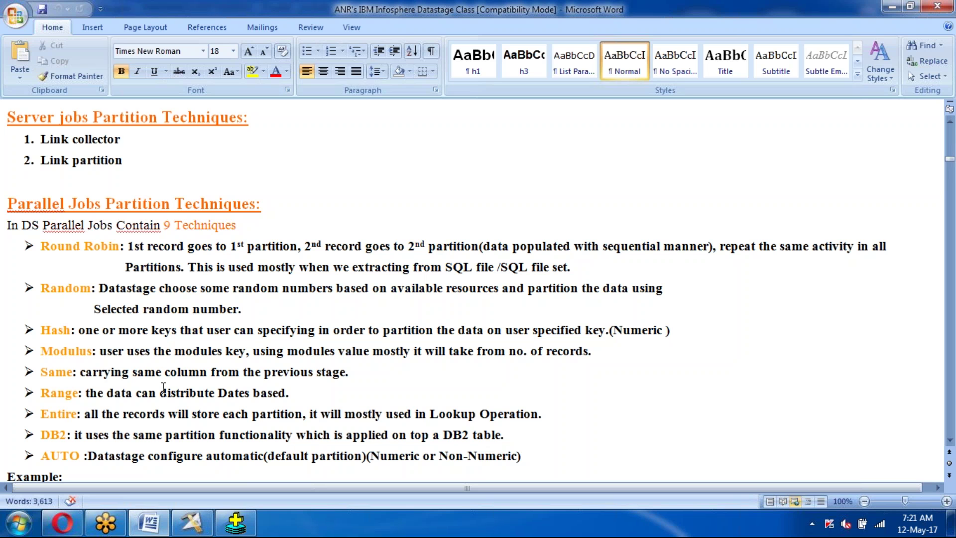
left_click(162, 357)
scroll(193, 330, "down", 1)
scroll(193, 329, "down", 1)
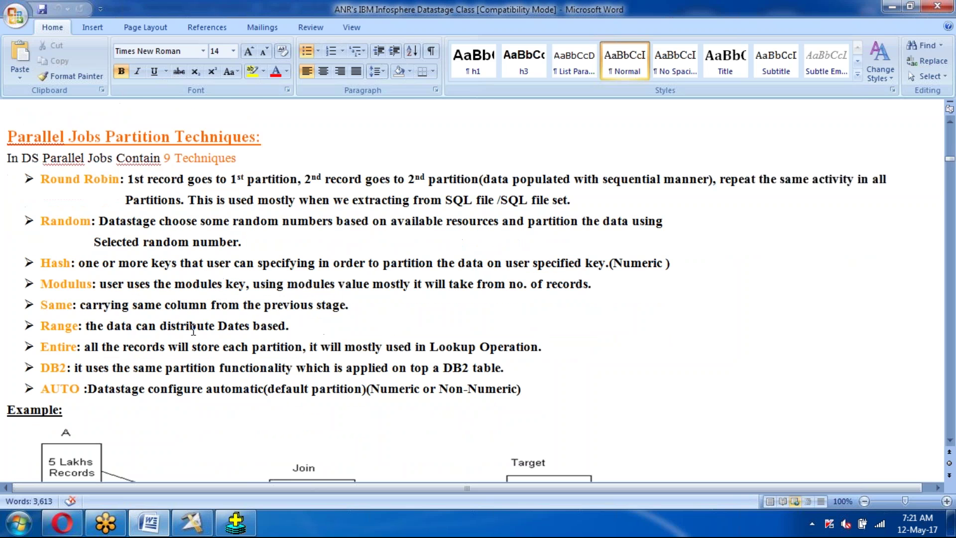
scroll(193, 332, "down", 1)
left_click_drag(174, 231, 523, 364)
left_click(469, 418)
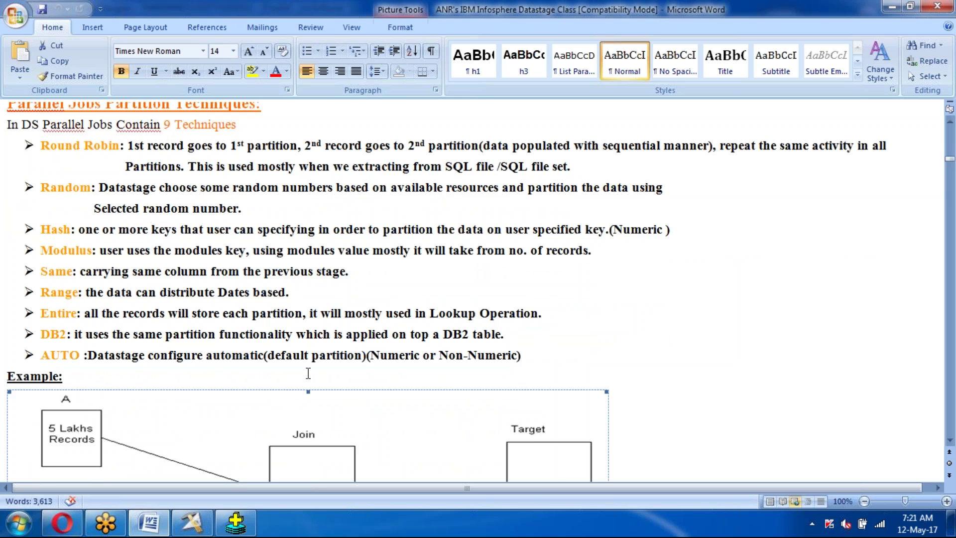
scroll(308, 373, "down", 11)
left_click(371, 275)
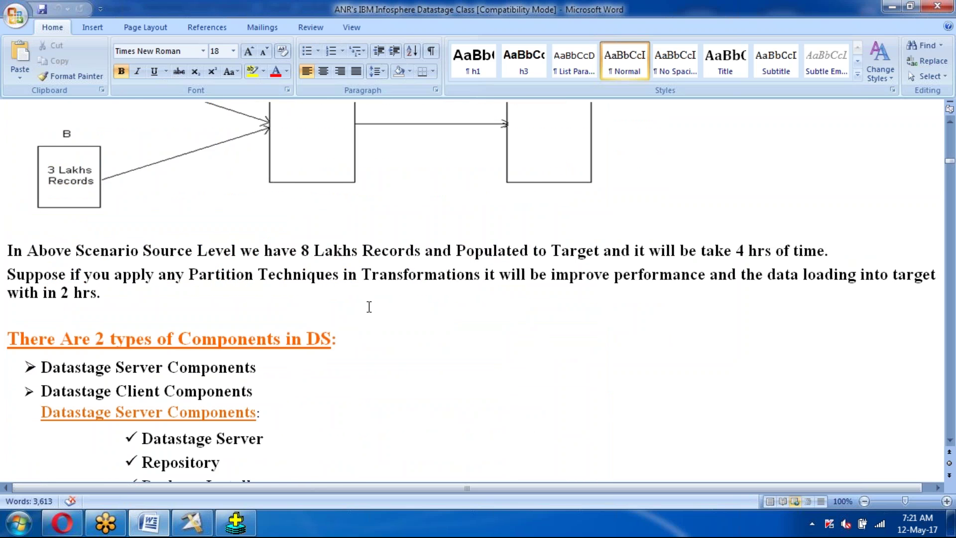
Review the DataStage Server and Client Components lists and the description of each component's role
scroll(369, 307, "down", 4)
scroll(369, 308, "down", 3)
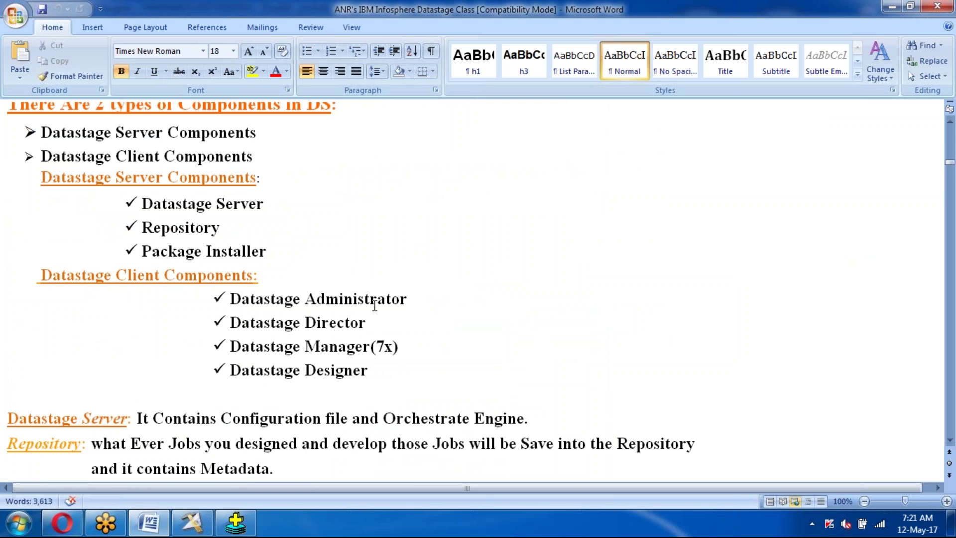
scroll(375, 305, "down", 1)
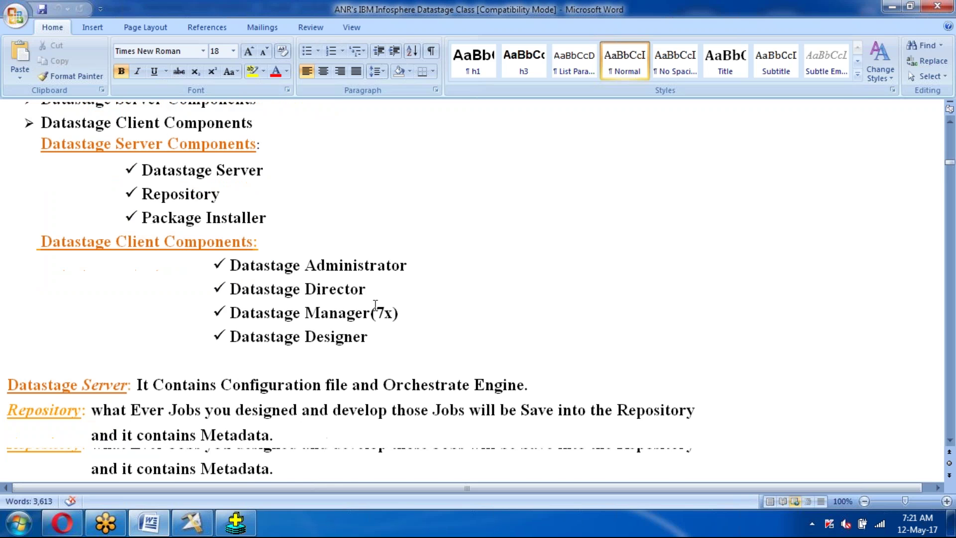
scroll(376, 304, "down", 4)
scroll(323, 259, "down", 3)
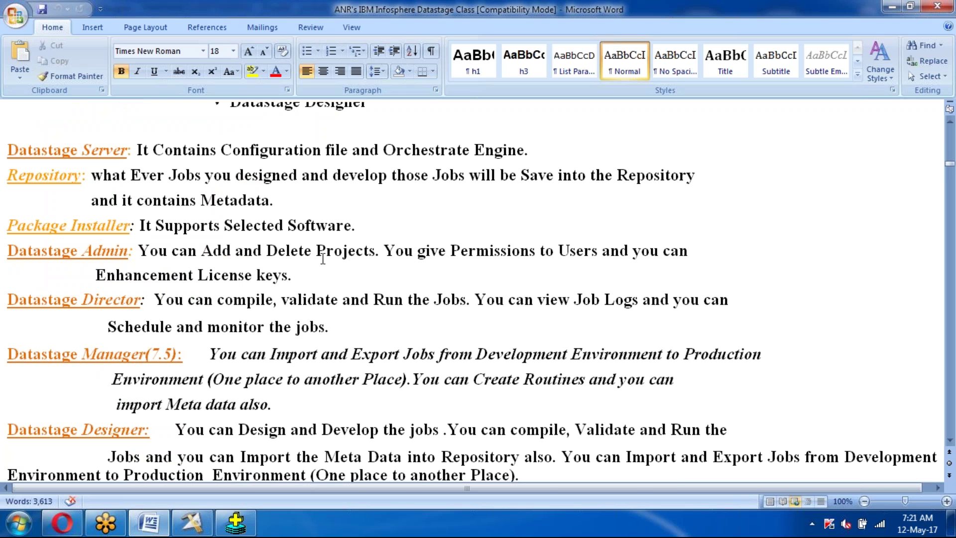
scroll(323, 259, "down", 1)
Look through the DataStage Administrator section, covering Client Logon, the Licensing Tab and Setting Project Properties
scroll(319, 289, "down", 14)
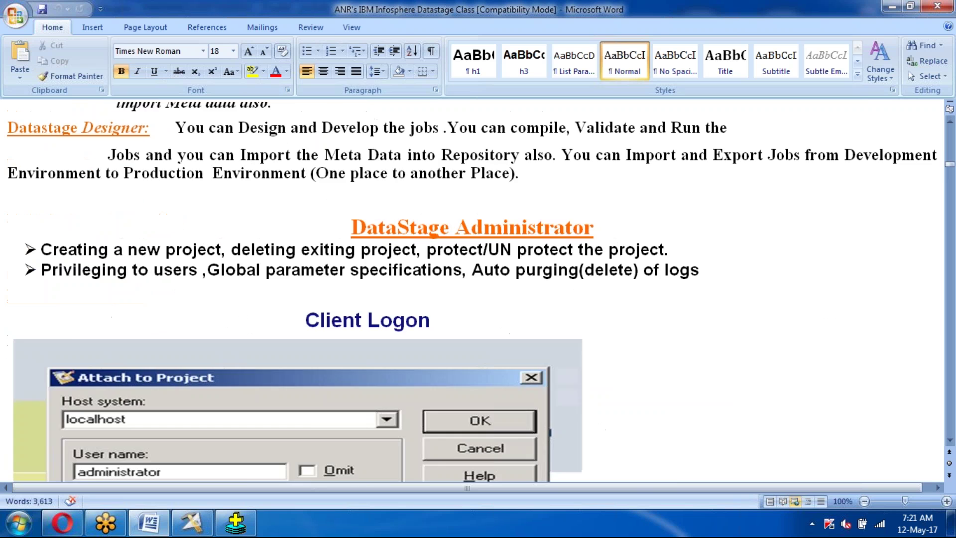
scroll(199, 447, "down", 4)
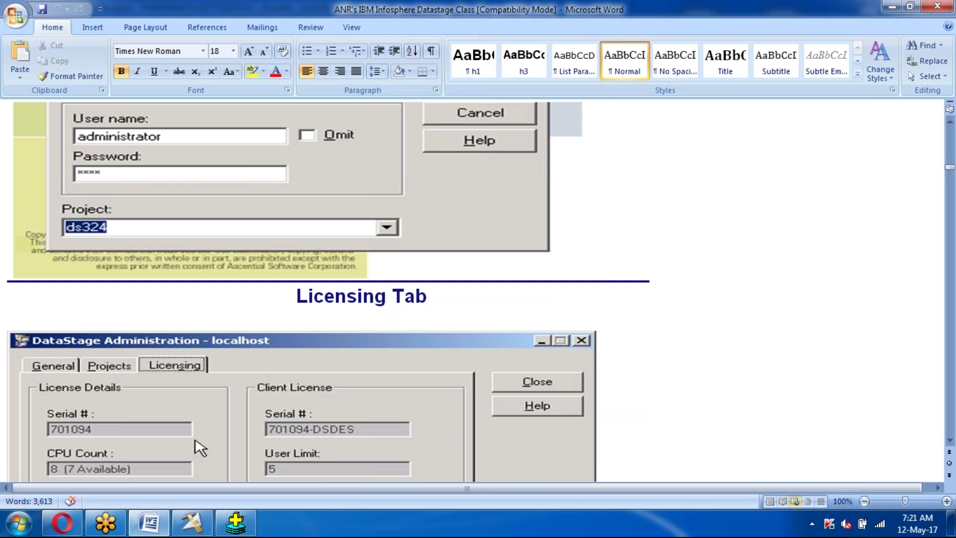
scroll(199, 448, "down", 10)
scroll(167, 443, "down", 2)
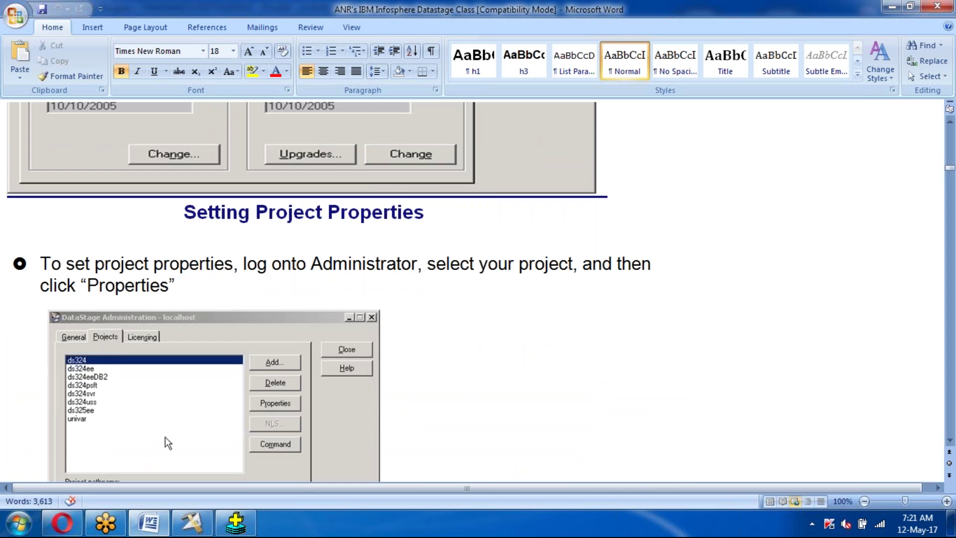
scroll(167, 442, "down", 2)
scroll(350, 309, "down", 3)
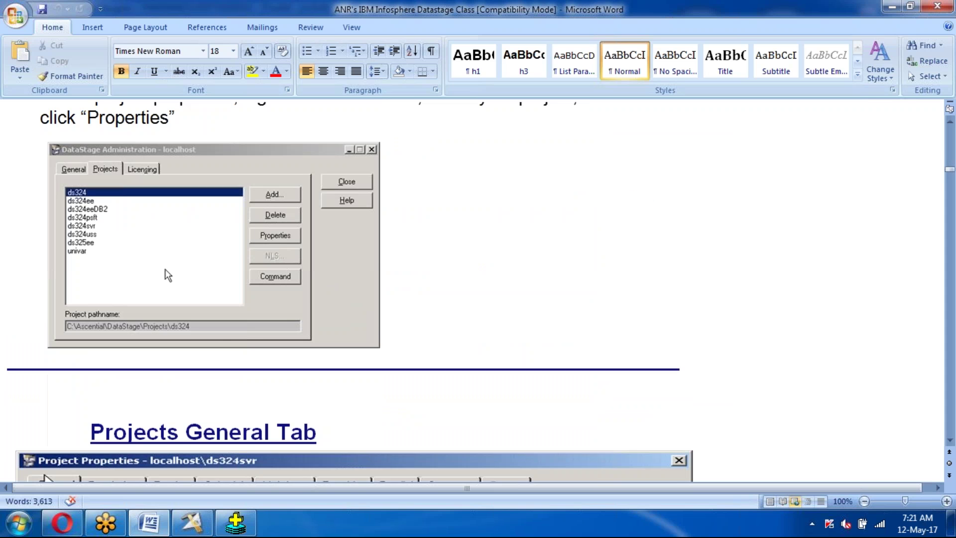
Examine the Projects General Tab illustration, its job administration and auto-purge notes, and the Runtime Column Propagation (RCP) section
scroll(168, 276, "down", 10)
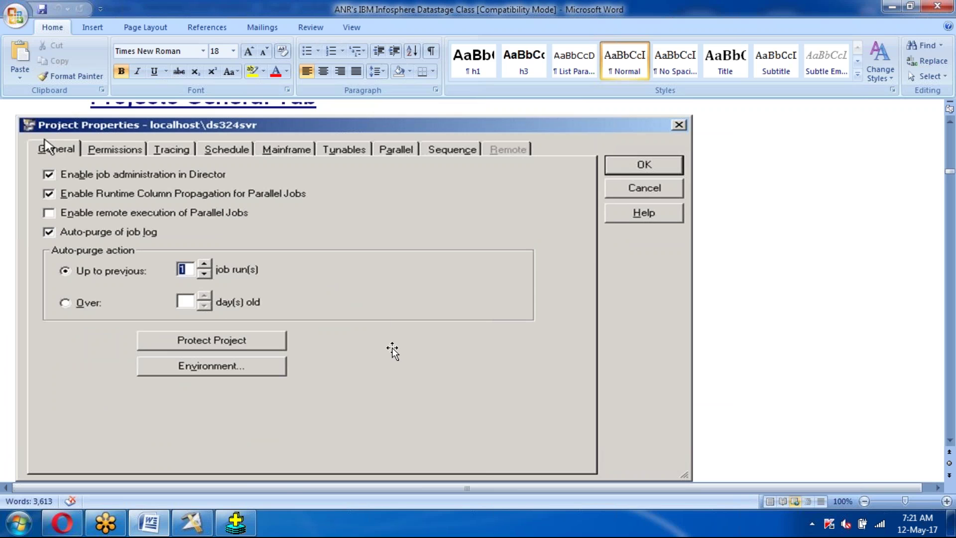
scroll(392, 348, "down", 1)
scroll(392, 350, "down", 4)
scroll(392, 348, "down", 10)
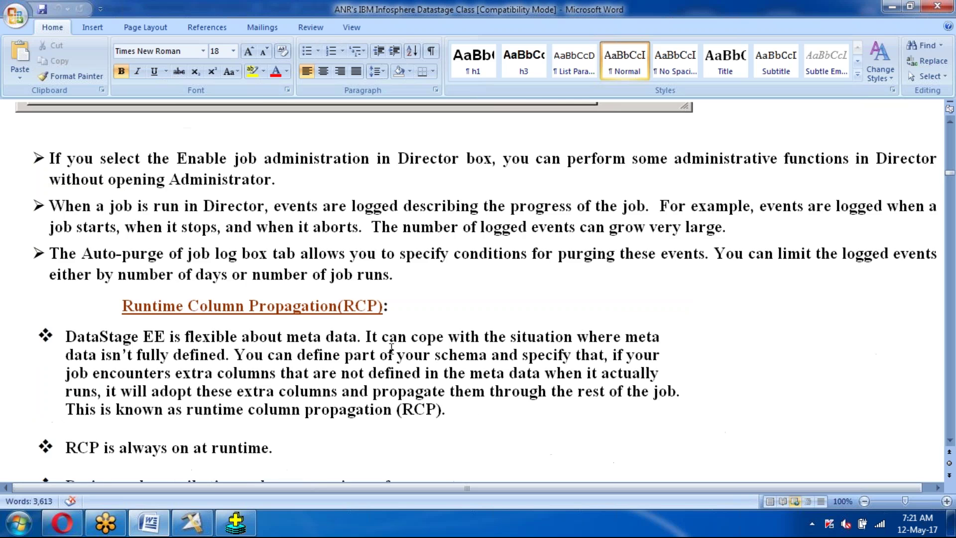
Review the RCP rules and the illustrations of enabling it at project and job level, including the When RCP is Enabled notes
scroll(391, 348, "down", 2)
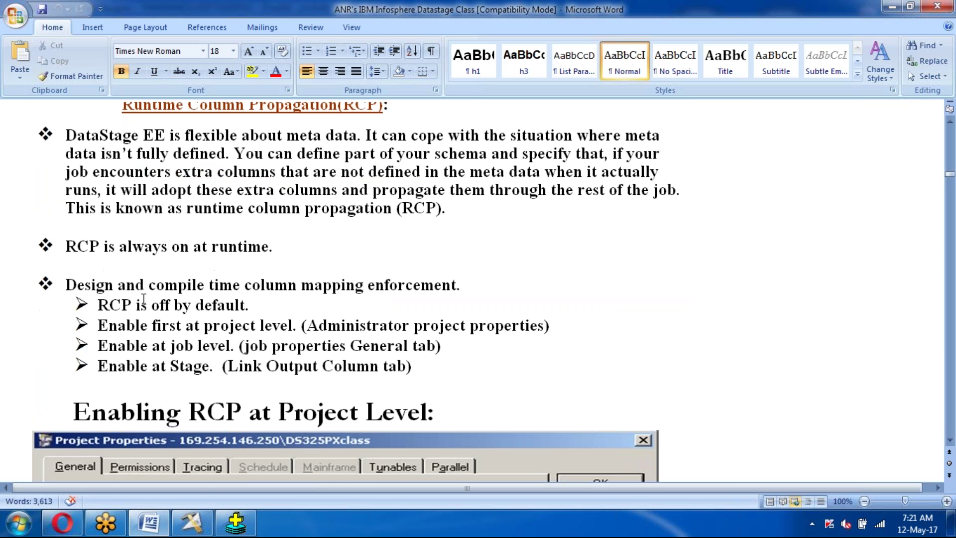
left_click_drag(136, 305, 469, 406)
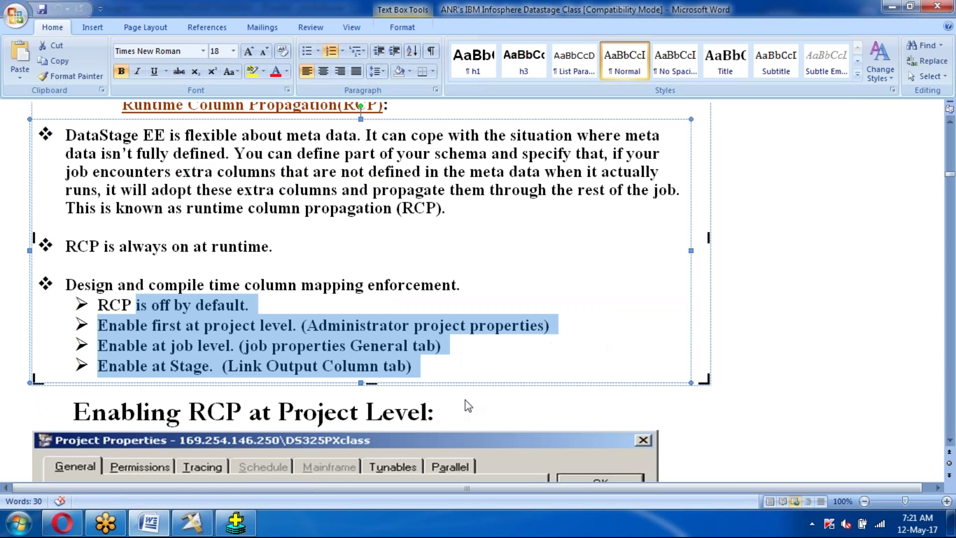
scroll(469, 406, "down", 12)
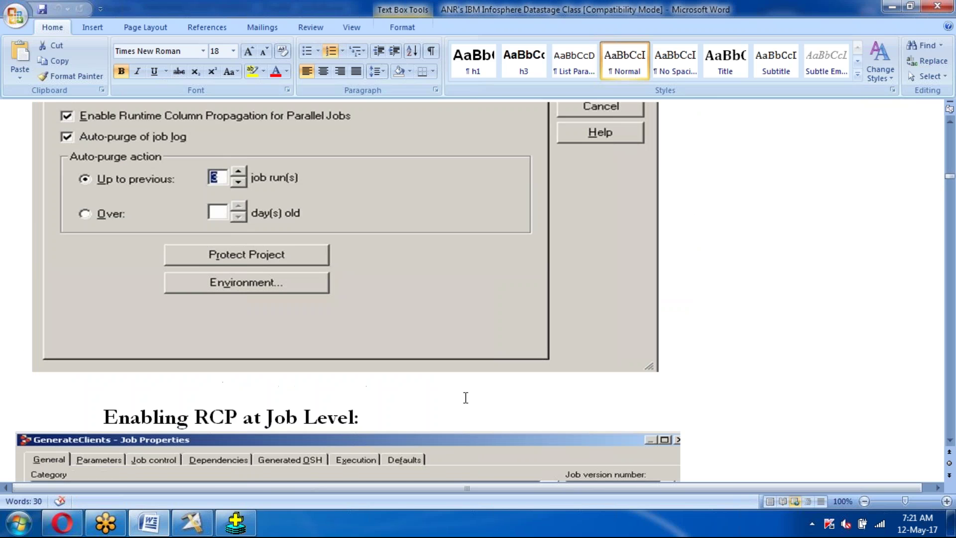
scroll(466, 398, "down", 20)
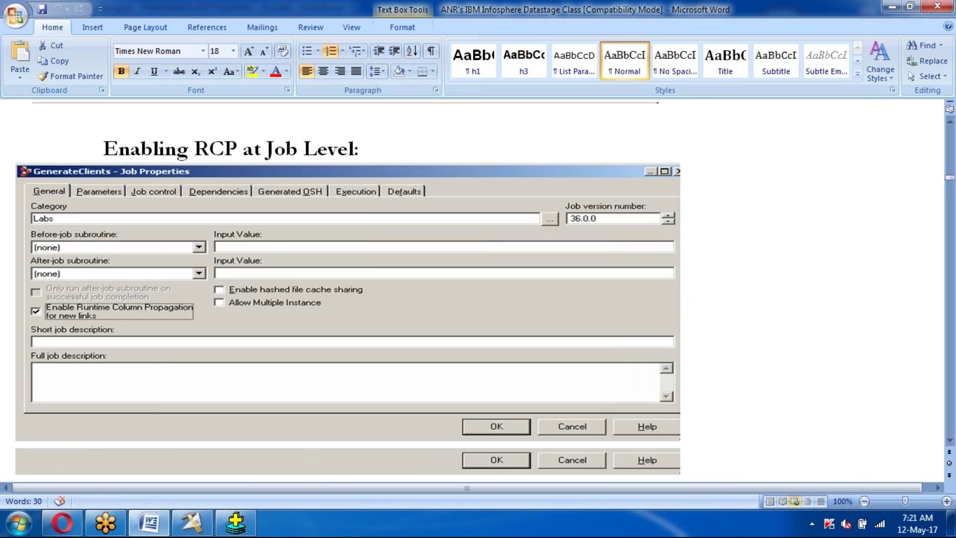
scroll(468, 394, "down", 11)
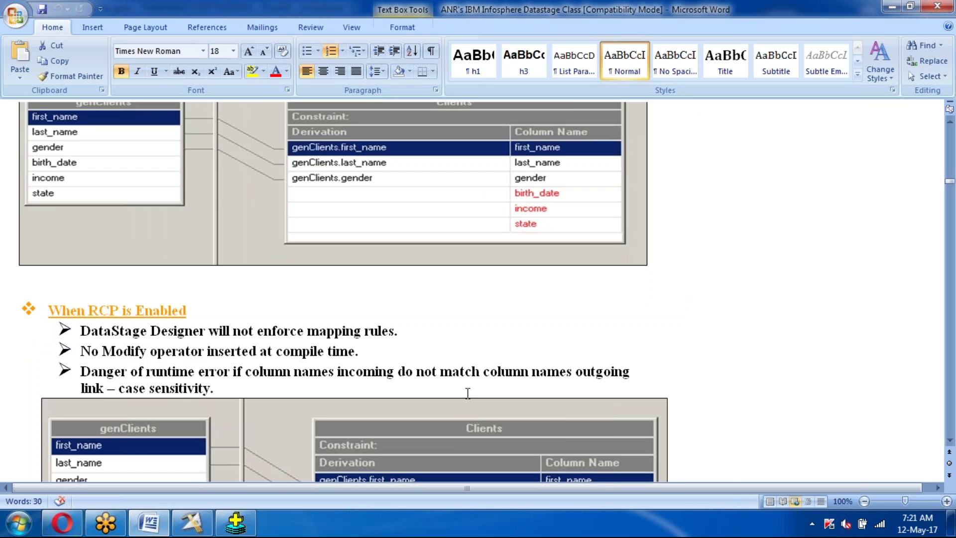
scroll(468, 393, "down", 12)
Look through the Parallel Tab illustration, the OSH and OSH Script notes, and the Environment Variables illustration
scroll(468, 397, "down", 2)
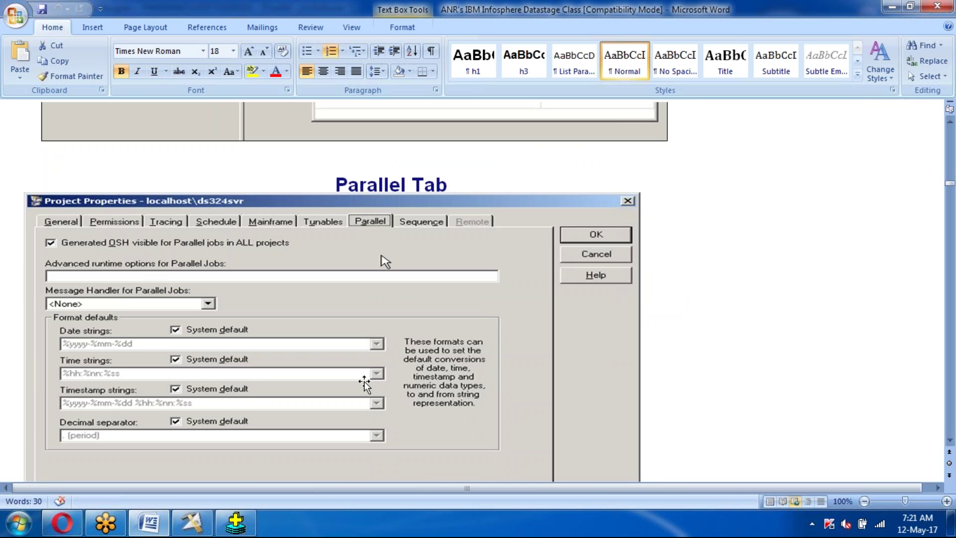
scroll(364, 383, "down", 1)
scroll(378, 385, "down", 10)
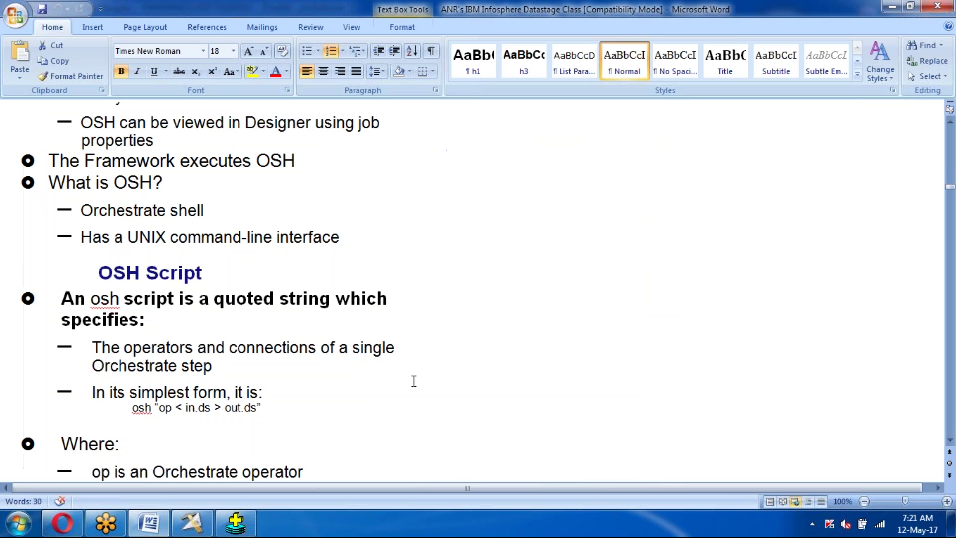
scroll(414, 381, "down", 9)
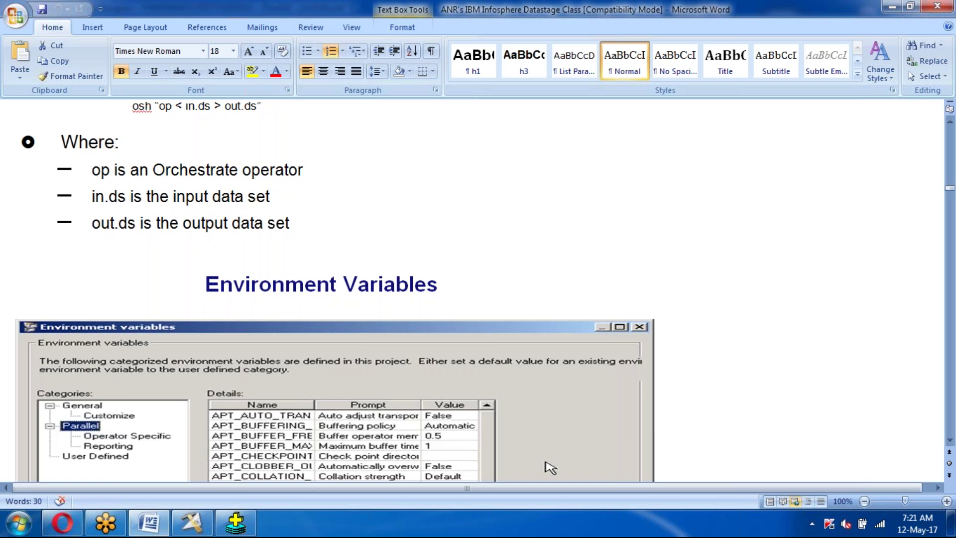
scroll(352, 239, "down", 6)
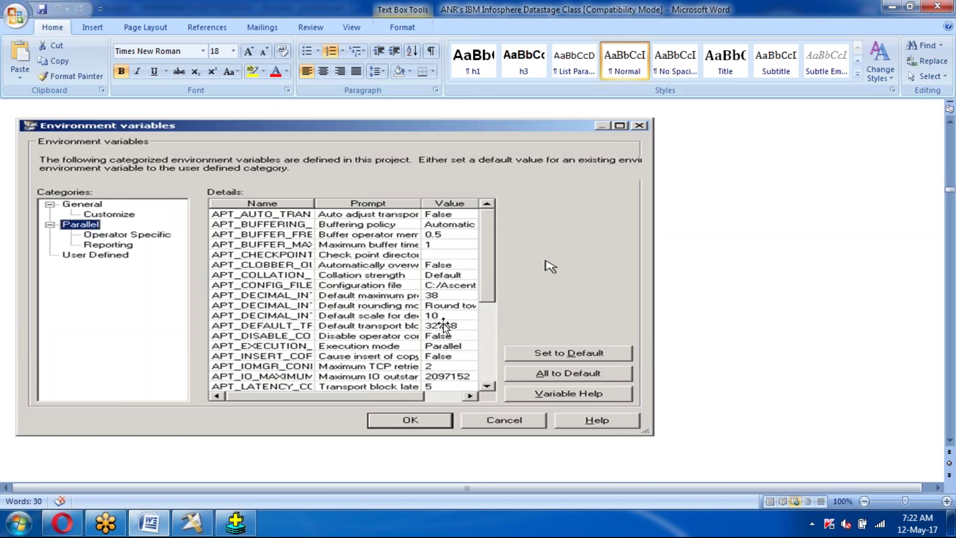
scroll(444, 323, "down", 4)
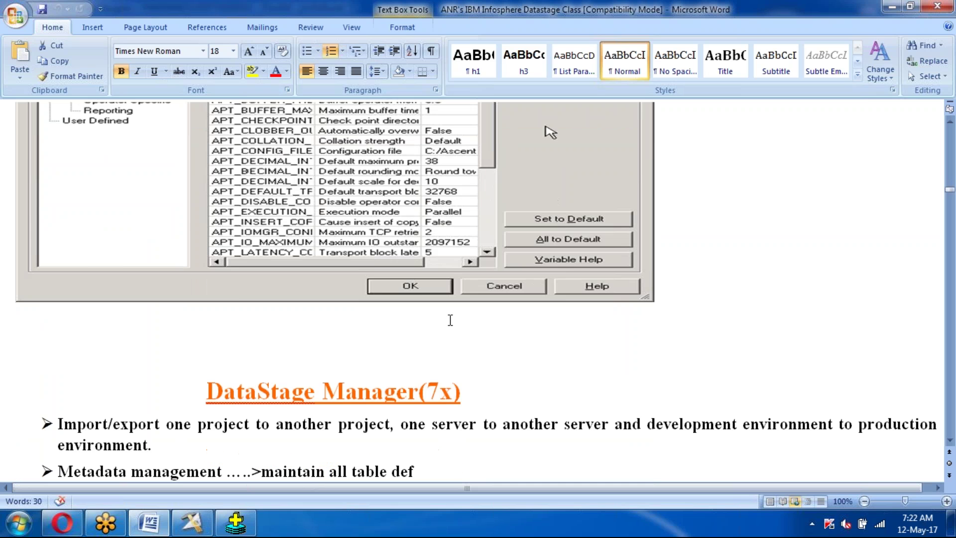
scroll(450, 320, "up", 6)
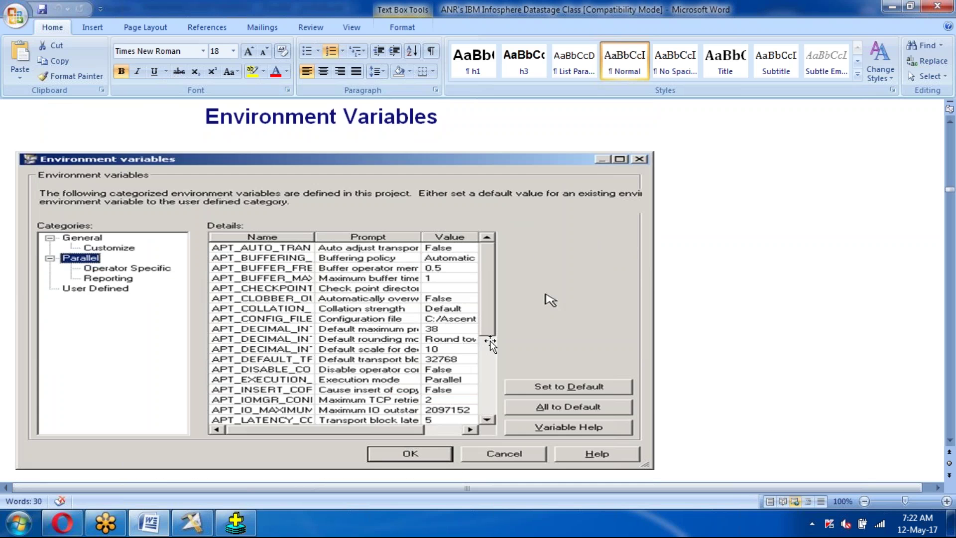
Read the DataStage Manager(7x) functions, highlight Manager(7x) in the heading, and briefly check DataStage Designer before returning to the Word notes
scroll(448, 328, "down", 6)
scroll(499, 342, "down", 2)
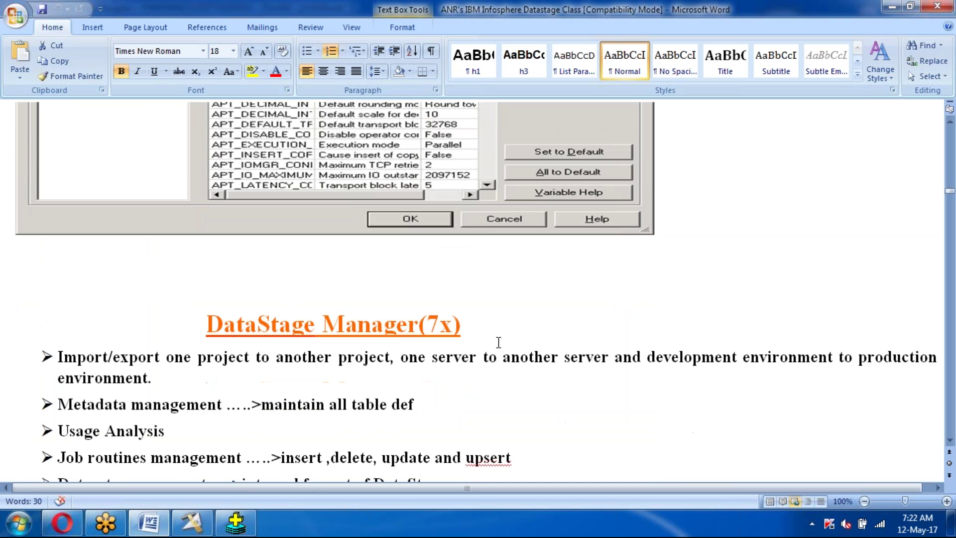
scroll(498, 342, "down", 5)
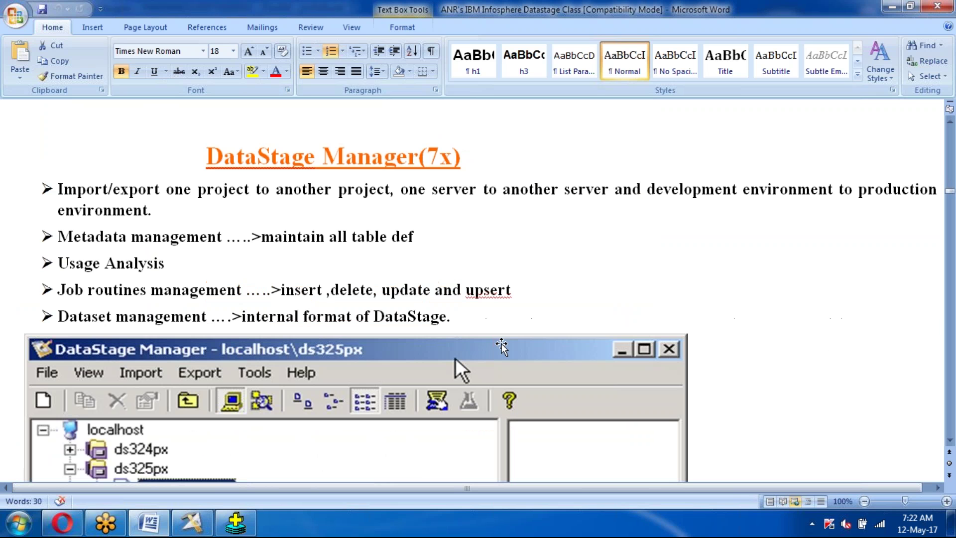
mouse_move(483, 159)
left_mouse_down()
mouse_move(322, 158)
mouse_move(473, 159)
left_mouse_up()
left_click(321, 158)
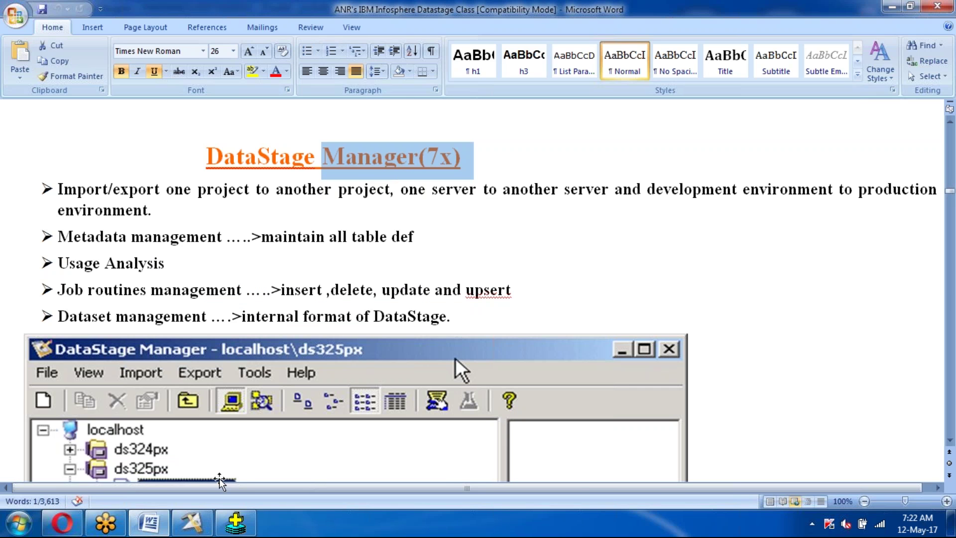
left_click(193, 523)
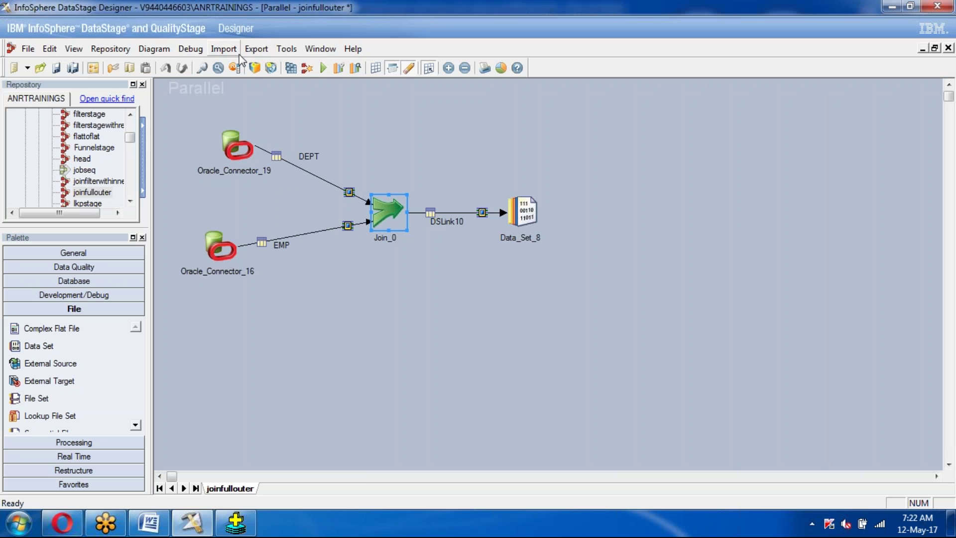
left_click(161, 520)
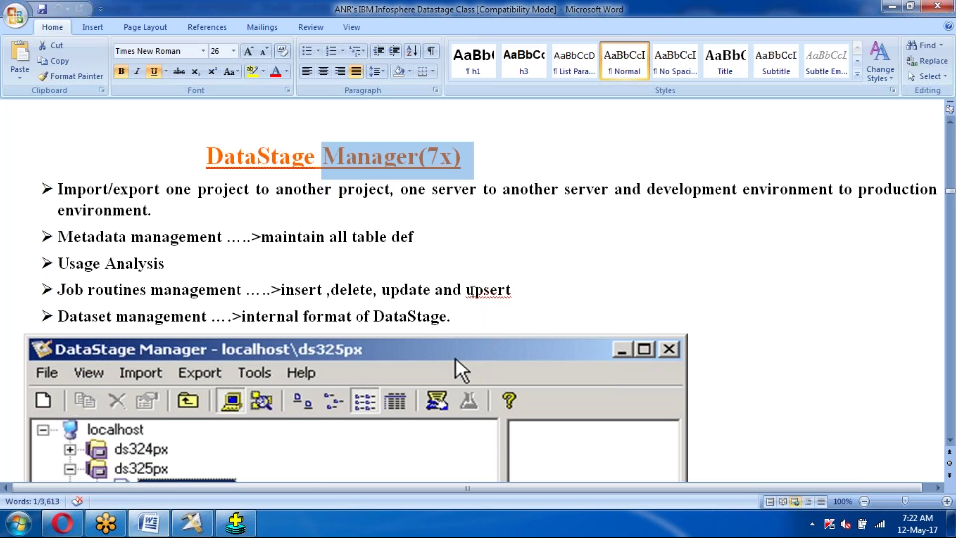
Examine the DataStage Manager repository tree illustration, the metadata management notes and the Import and Export list
scroll(475, 293, "down", 3)
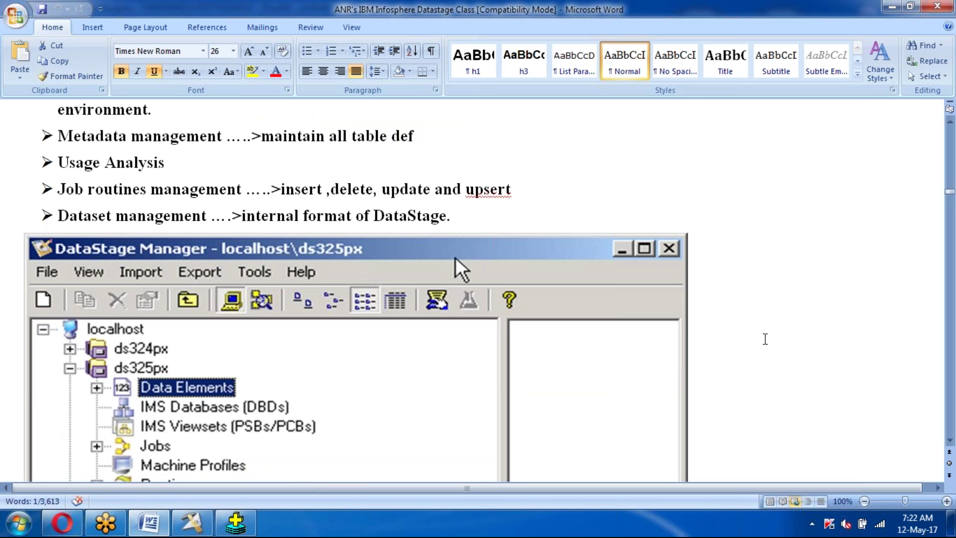
left_click(766, 339)
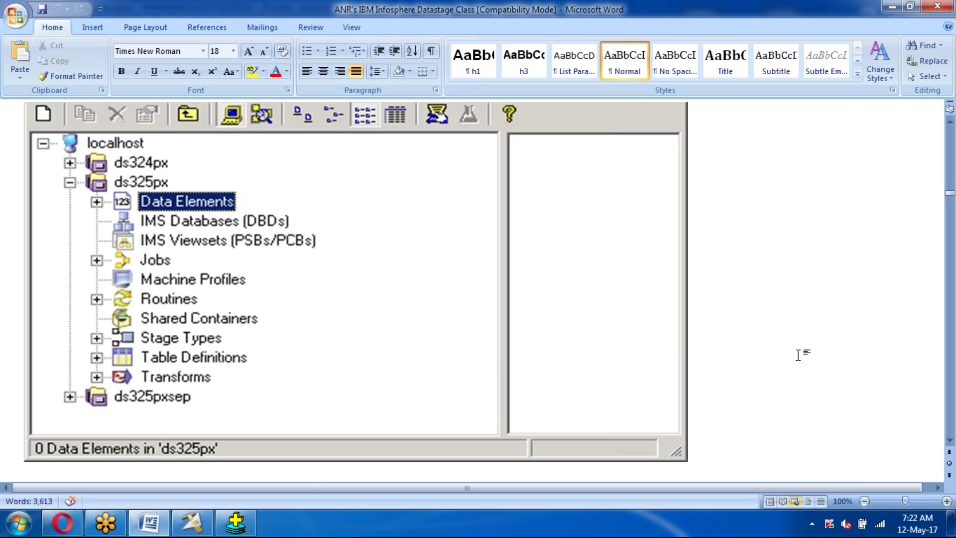
scroll(811, 364, "down", 1)
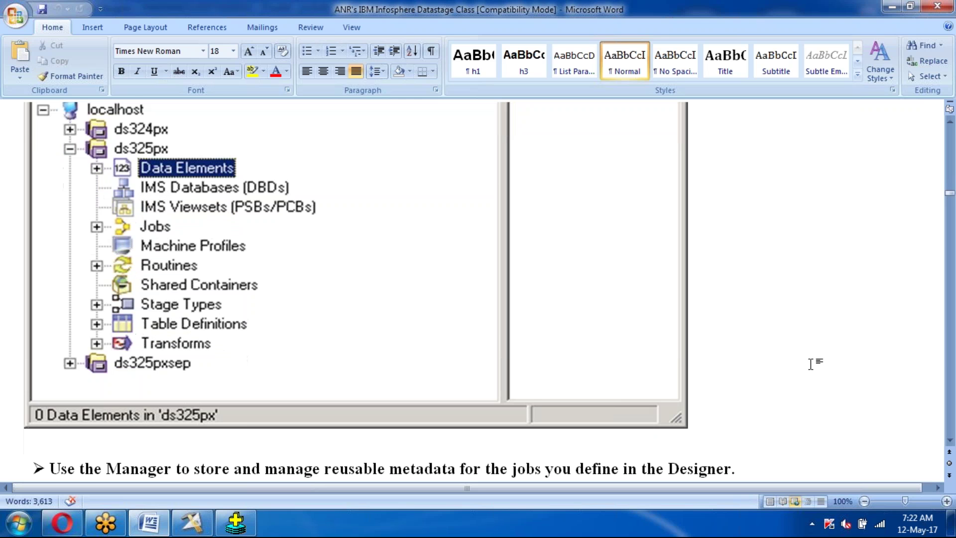
scroll(811, 364, "down", 8)
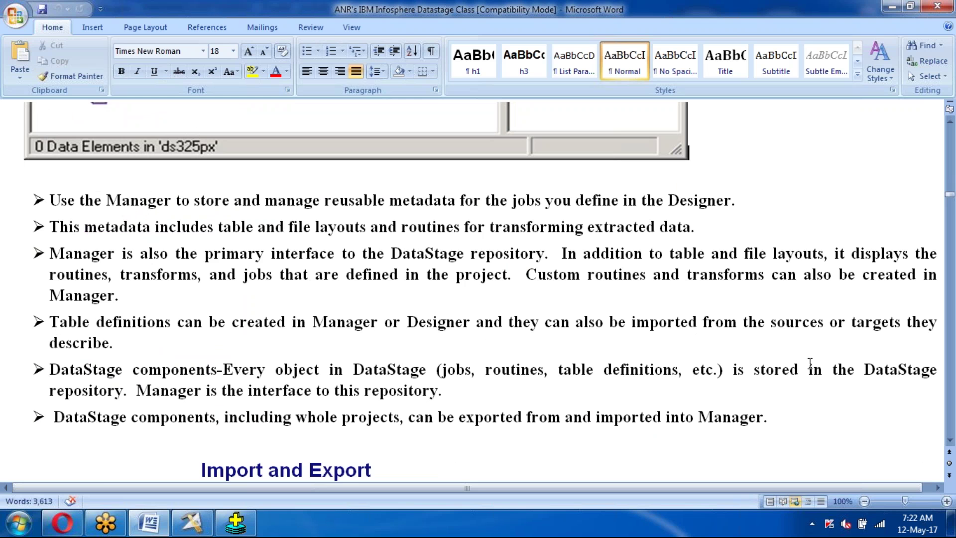
scroll(810, 363, "down", 9)
scroll(812, 366, "down", 1)
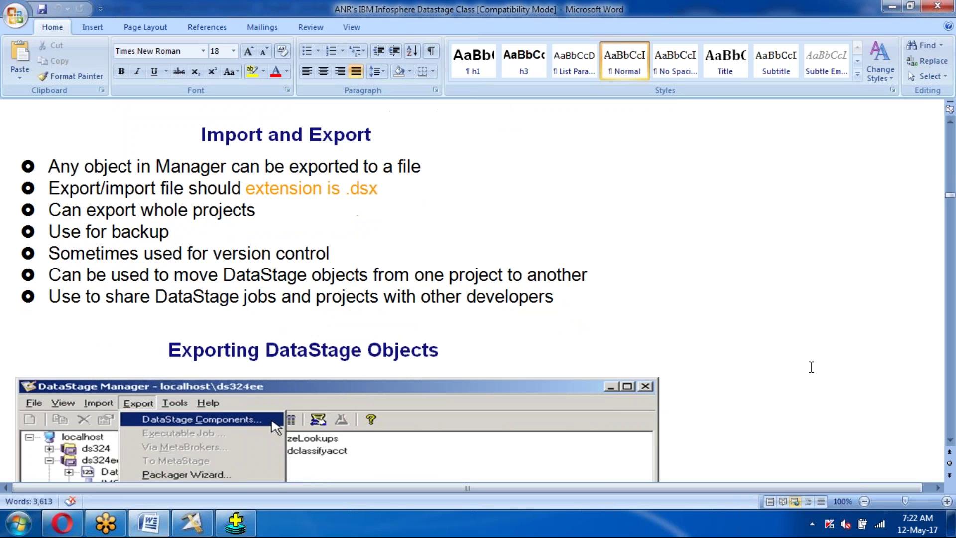
Review the illustrations for exporting and importing DataStage objects, the Import Options, and the Metadata Import points
scroll(811, 367, "down", 4)
scroll(812, 367, "down", 9)
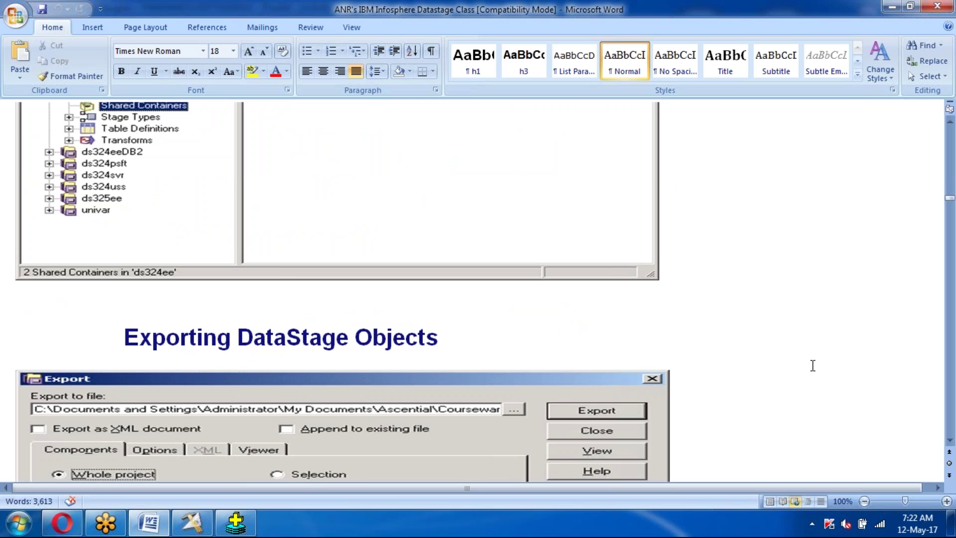
scroll(813, 366, "down", 20)
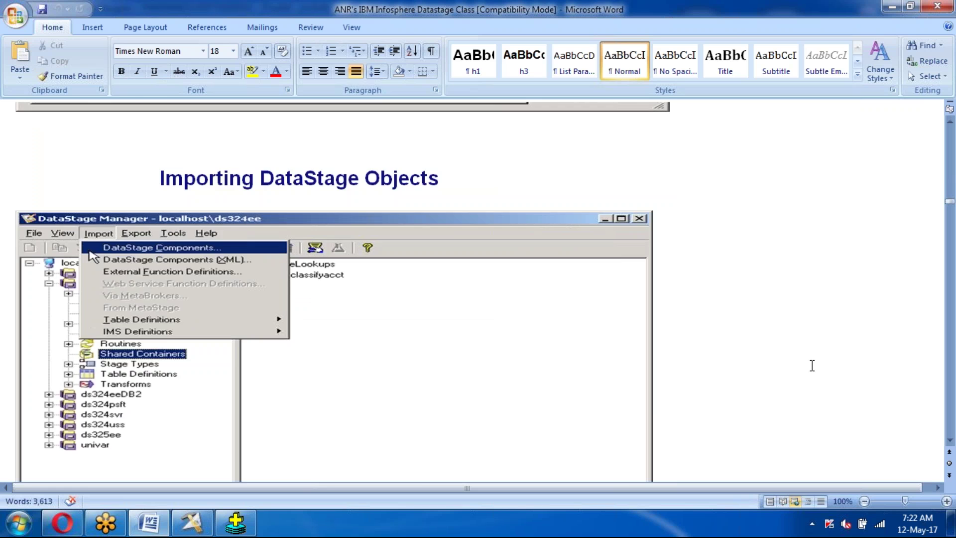
scroll(812, 365, "down", 4)
scroll(812, 365, "down", 7)
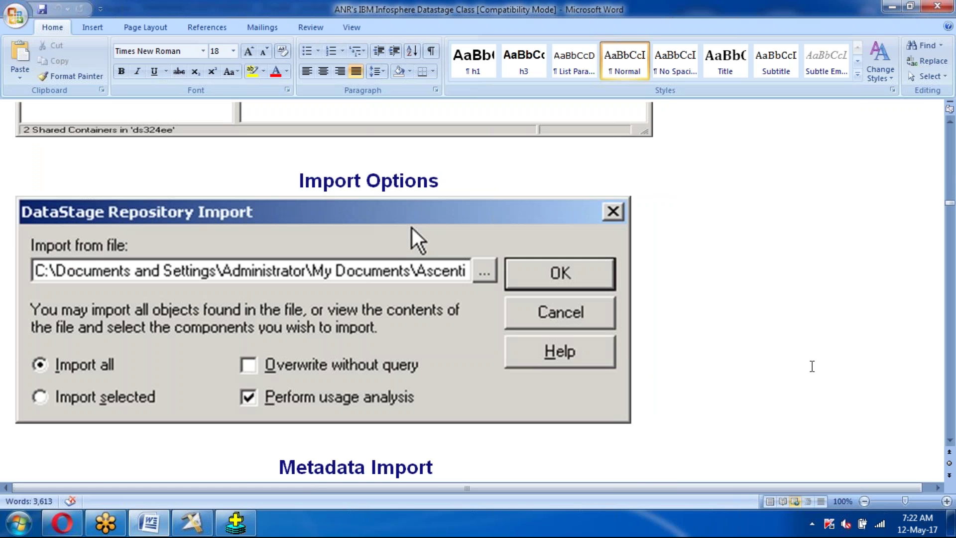
scroll(813, 366, "down", 3)
scroll(812, 367, "down", 5)
left_click_drag(257, 222, 319, 265)
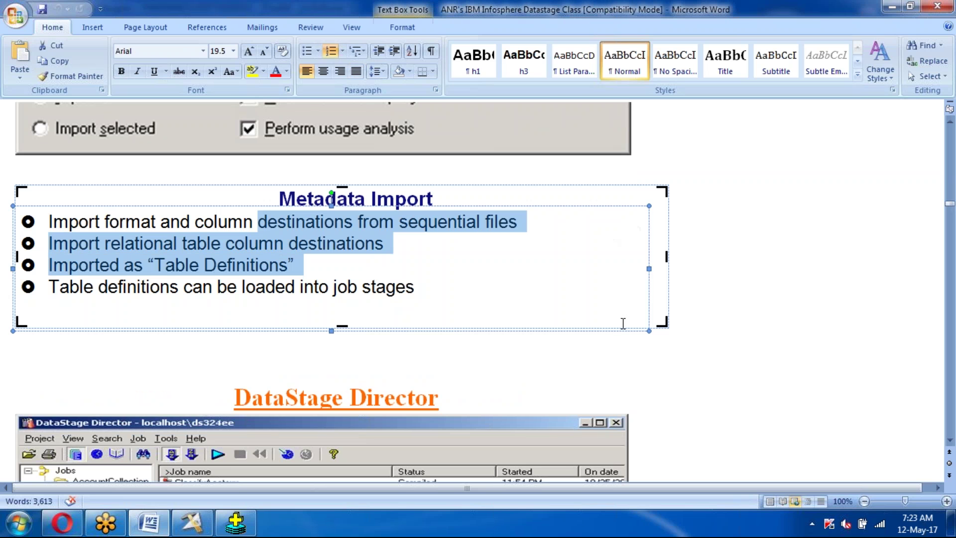
left_click(762, 348)
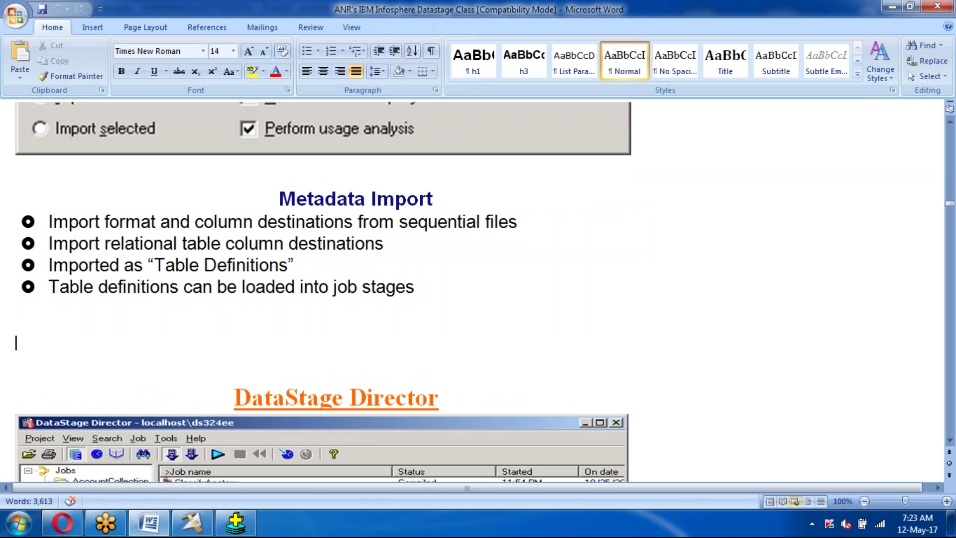
Switch to DataStage Designer and open the table definitions chooser for loading columns on Oracle_Connector_19's DEPT output
left_click(234, 524)
left_click(230, 152)
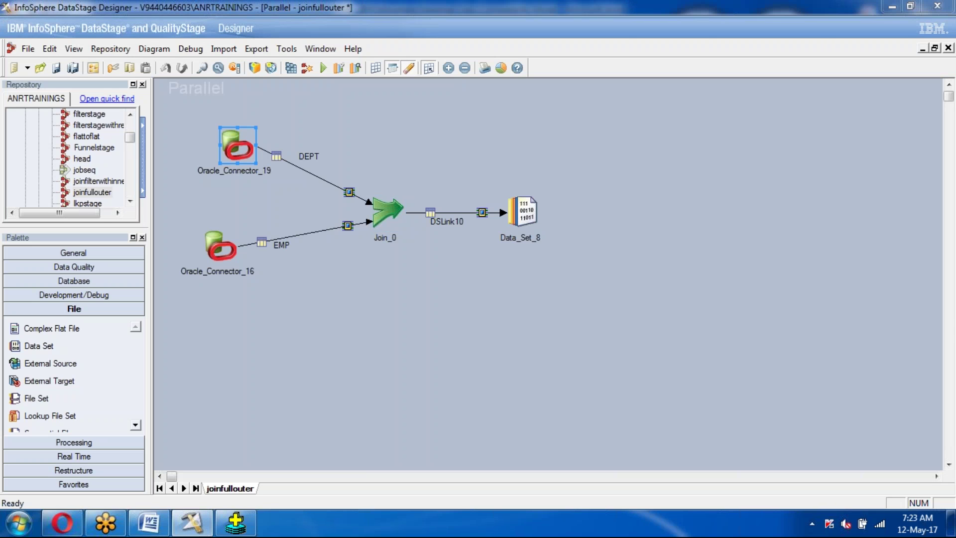
double_click(230, 152)
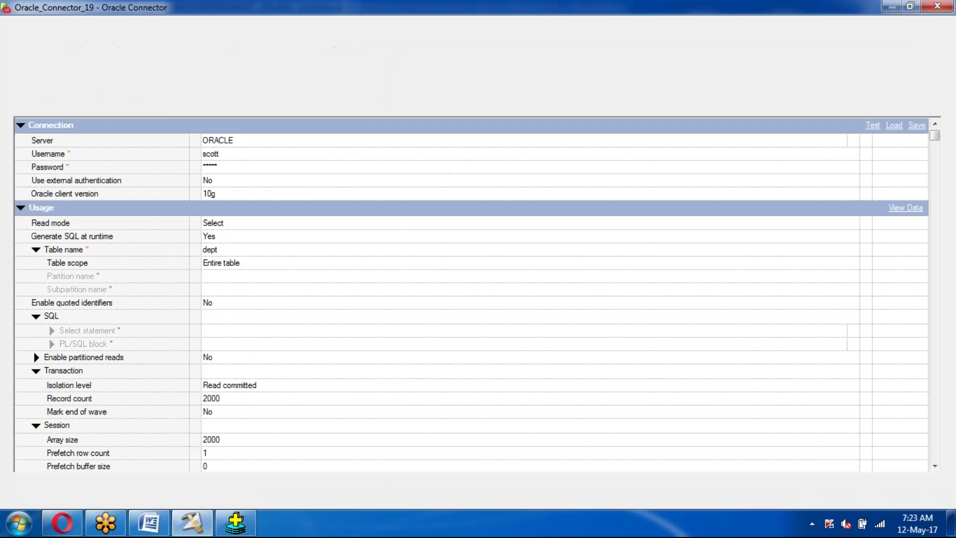
left_click(105, 108)
left_click(920, 467)
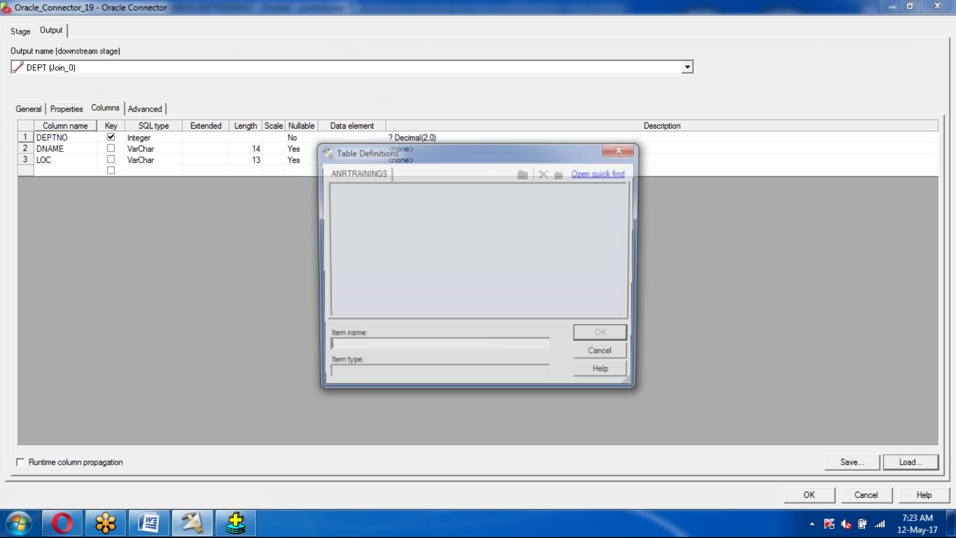
View the import choices for Table Definitions, close the chooser and connector without importing, and return to the Metadata Import notes in Word
right_click(398, 200)
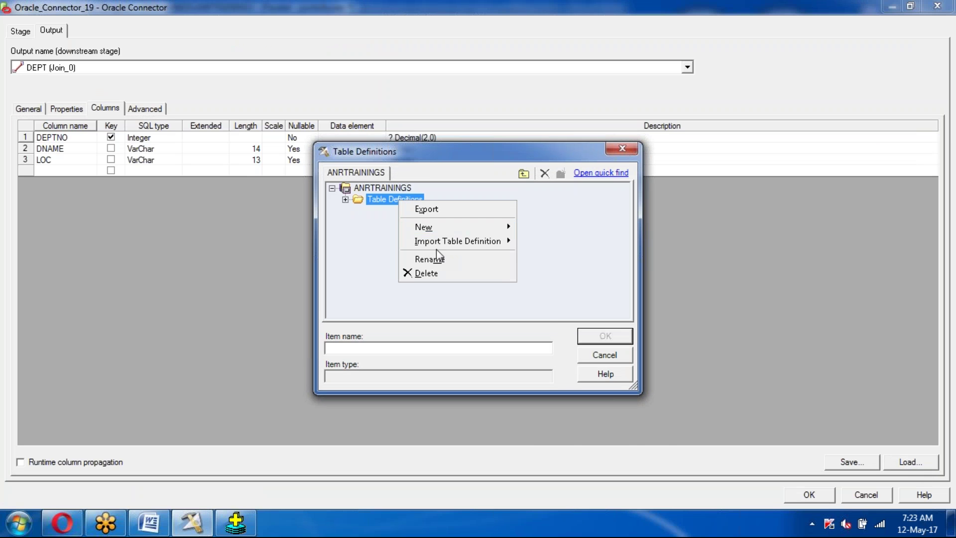
mouse_move(440, 242)
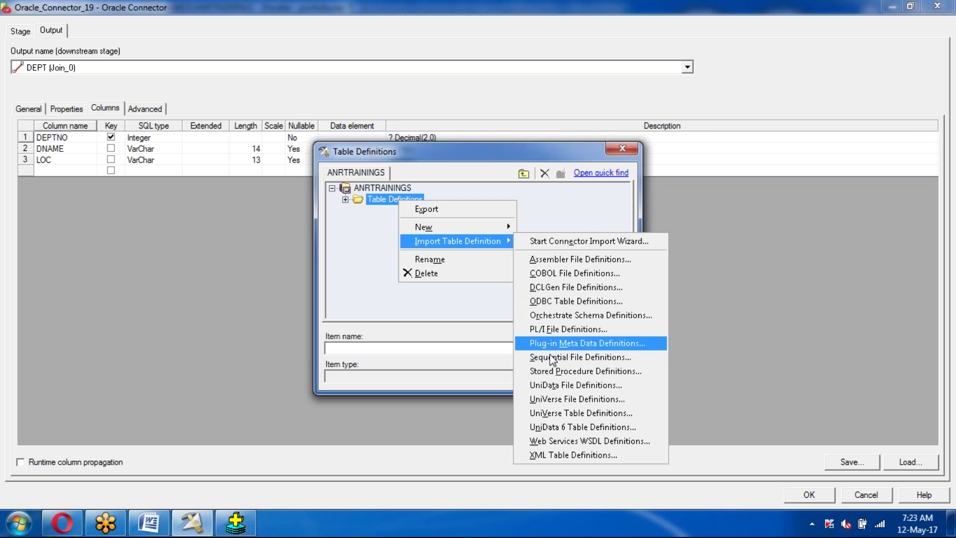
left_click(441, 315)
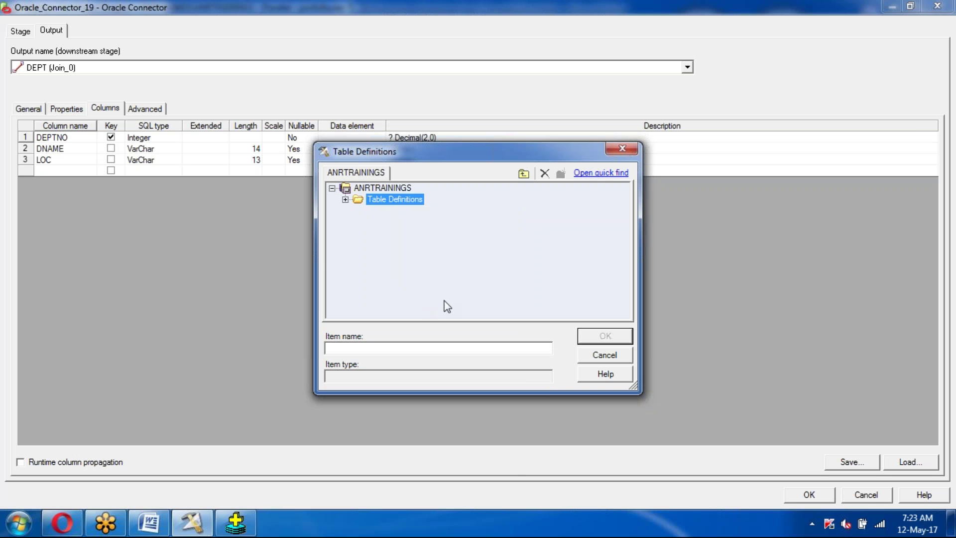
left_click(623, 150)
left_click(808, 496)
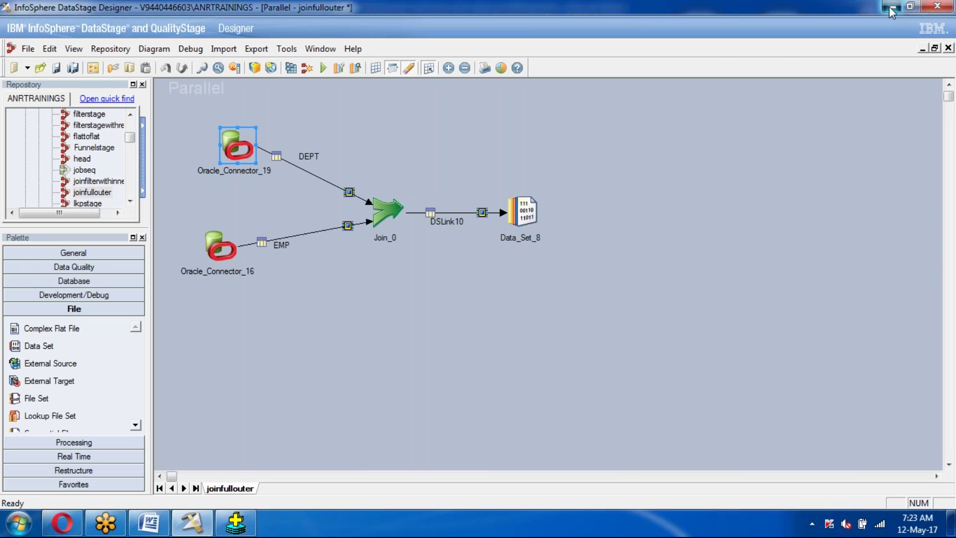
left_click(892, 9)
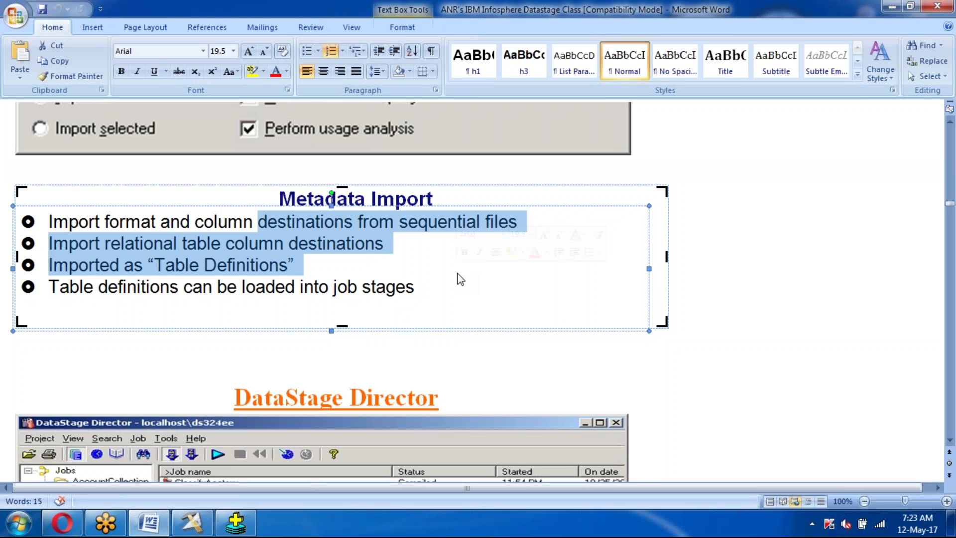
key("Right")
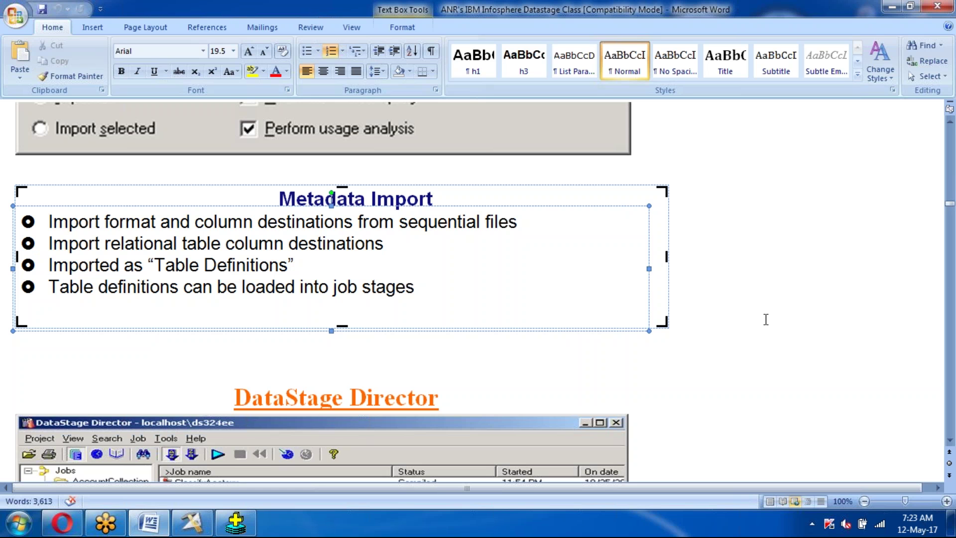
Review the DataStage Director notes, the illustrated log of a running job, and the Job Developing in DataStage list
scroll(766, 319, "down", 1)
scroll(765, 319, "down", 3)
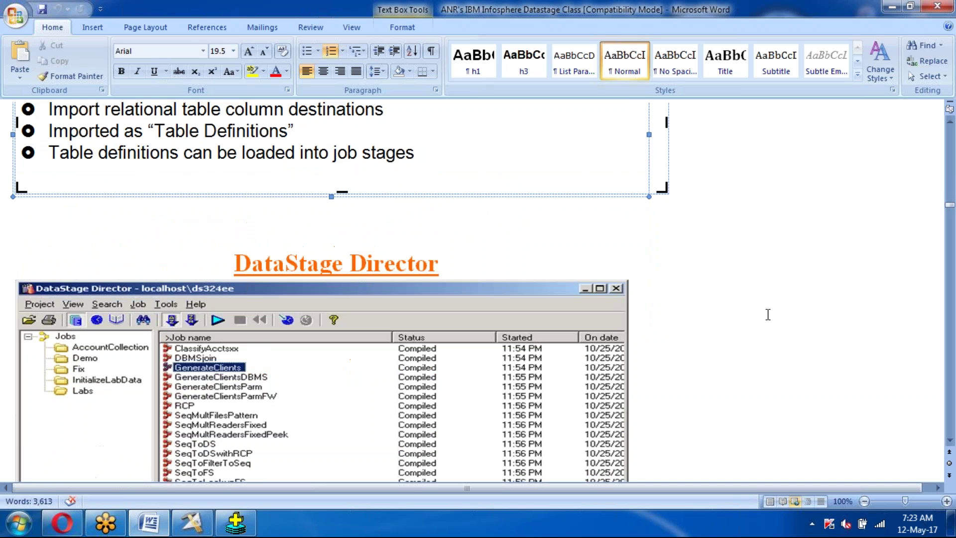
scroll(768, 315, "down", 3)
scroll(768, 315, "down", 1)
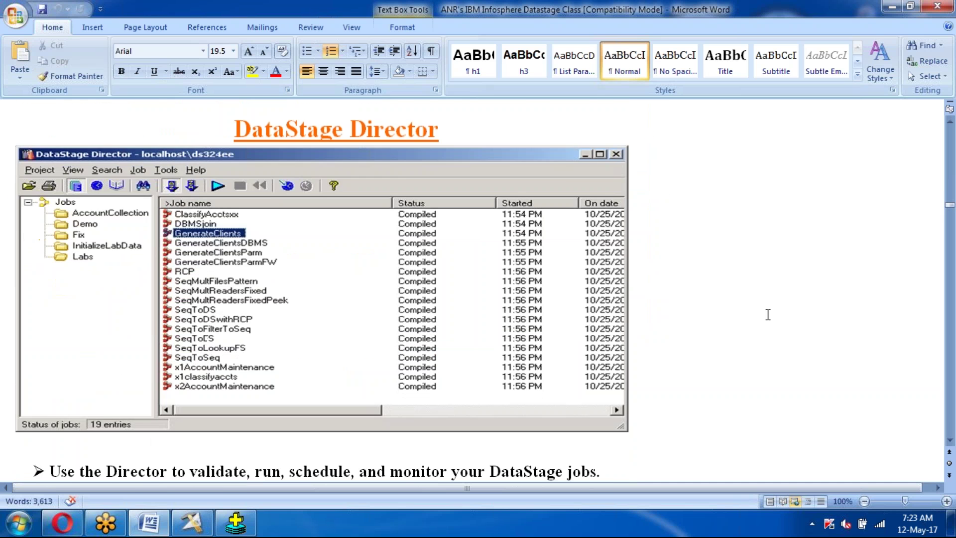
scroll(768, 315, "down", 5)
scroll(770, 315, "down", 6)
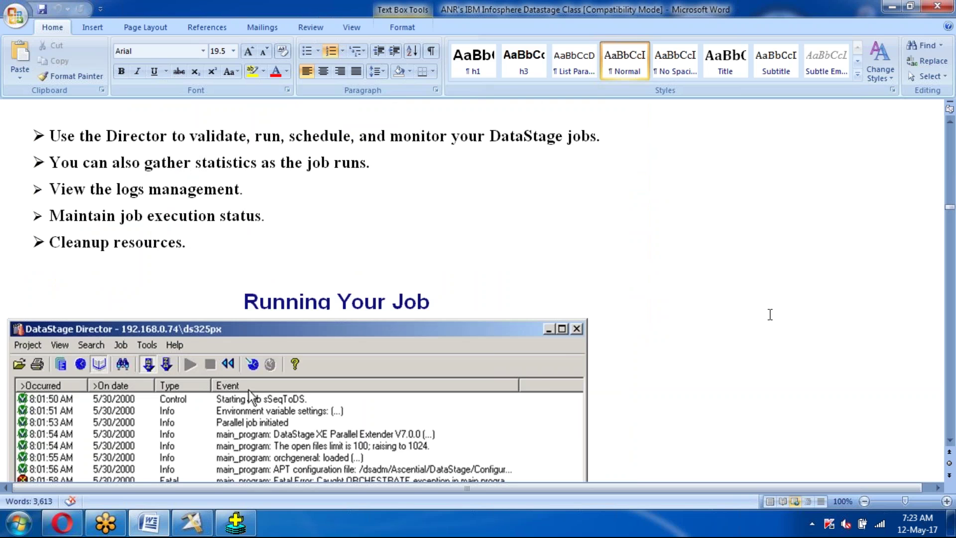
scroll(319, 329, "down", 4)
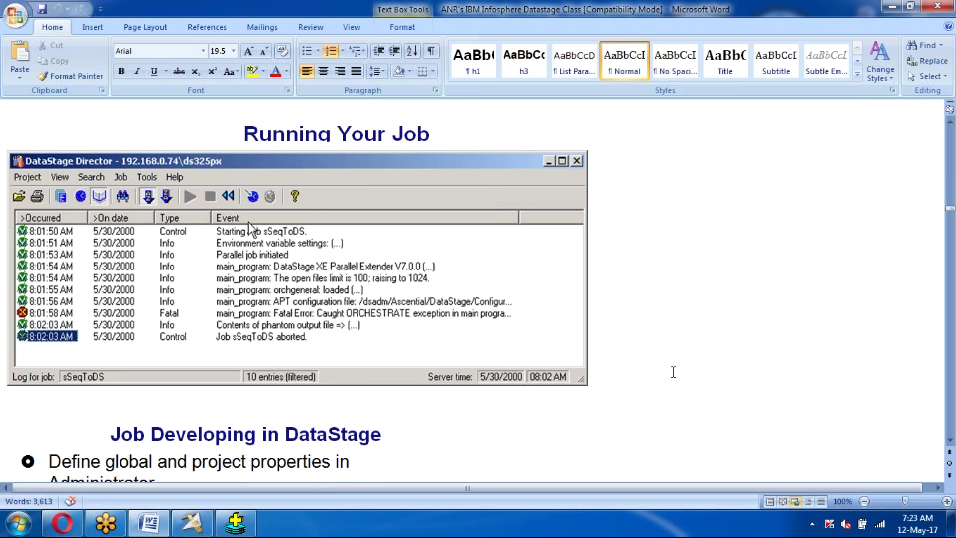
scroll(673, 372, "down", 4)
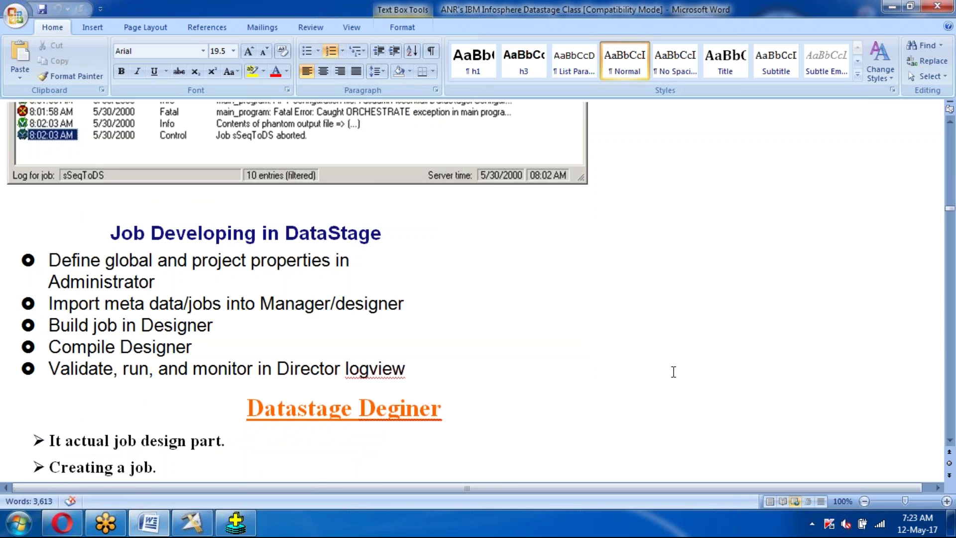
Review the Designer notes covering the work area, toolbar and tools palette, continuing to the parallel data flow illustration
scroll(674, 372, "down", 5)
scroll(673, 372, "down", 3)
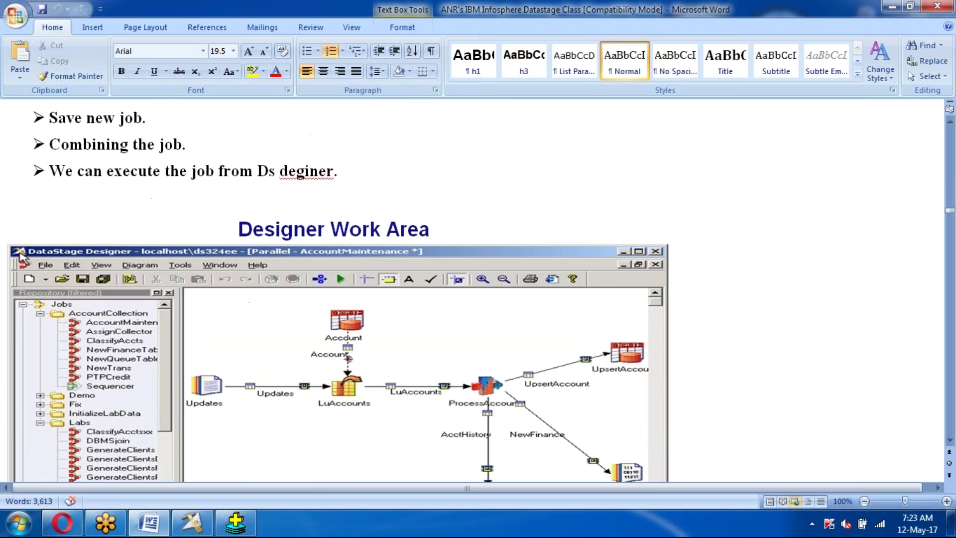
scroll(673, 372, "down", 5)
scroll(475, 291, "down", 4)
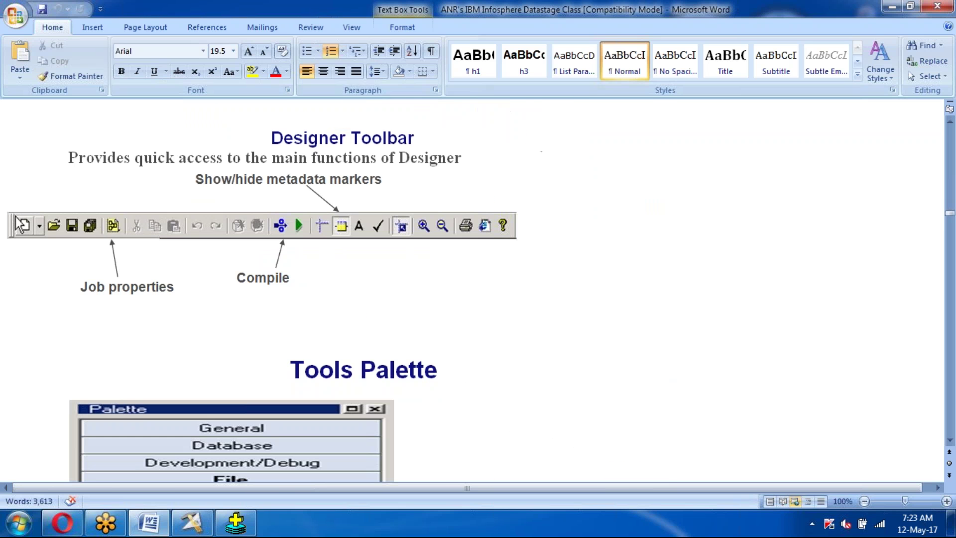
scroll(473, 291, "down", 1)
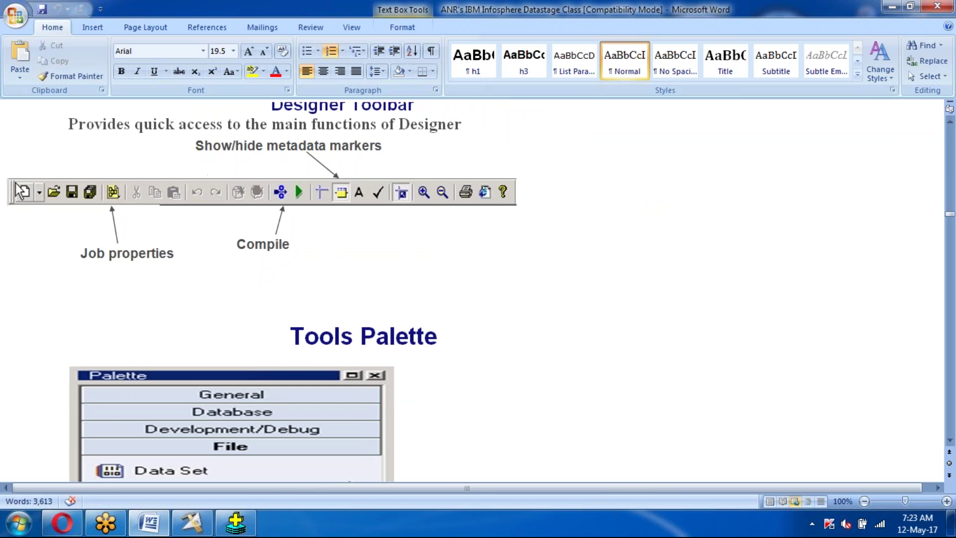
scroll(670, 374, "down", 10)
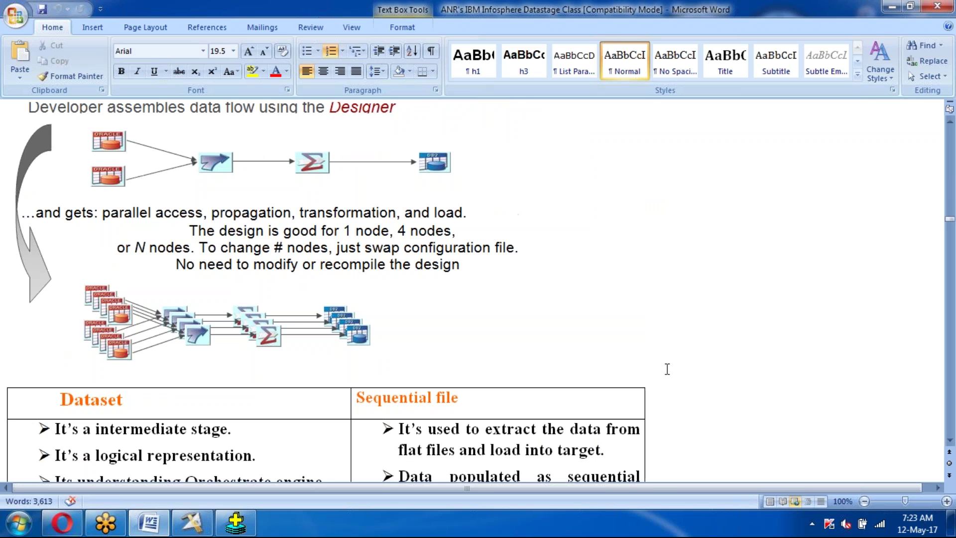
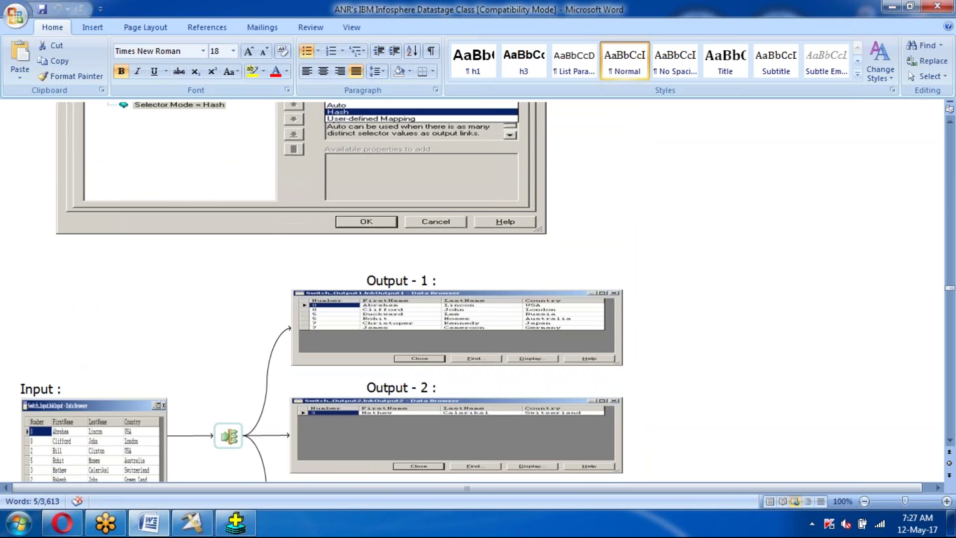
Review the Switch stage's user-defined mapping example and the Compress stage's definition and configuration steps
scroll(321, 292, "down", 20)
scroll(513, 380, "down", 20)
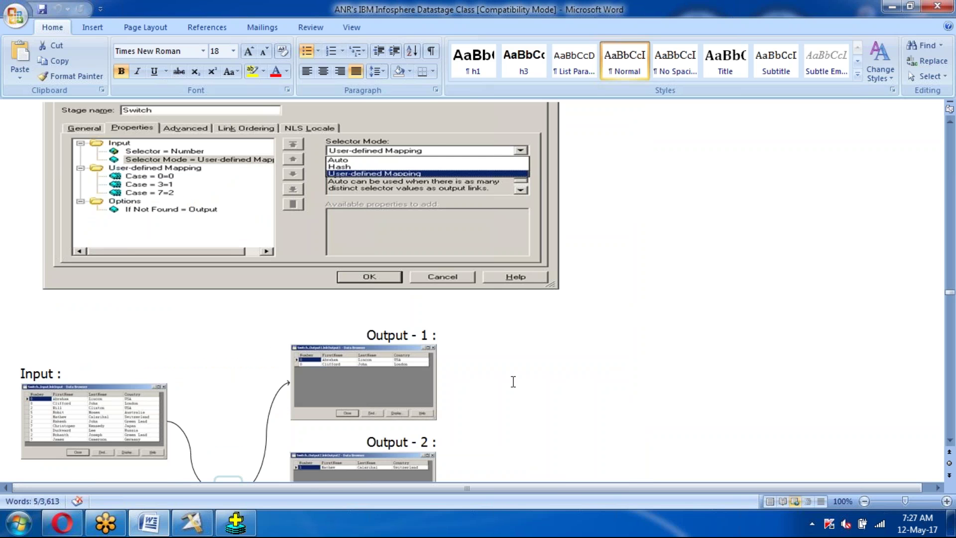
scroll(513, 380, "down", 13)
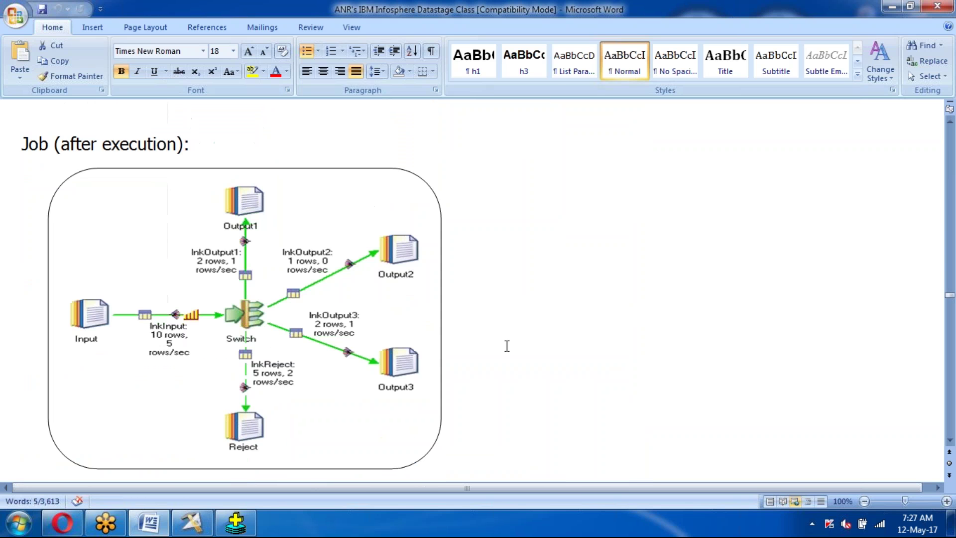
scroll(507, 346, "down", 15)
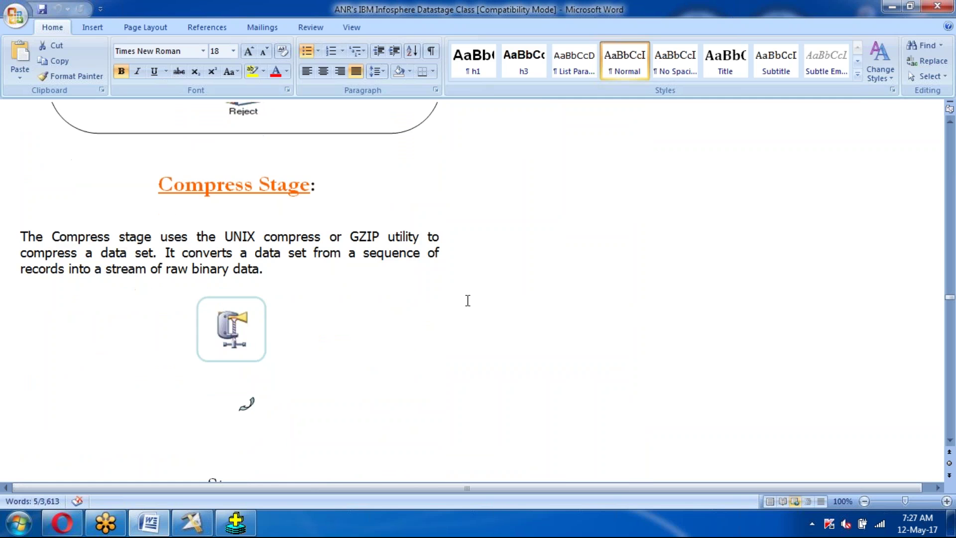
scroll(468, 300, "down", 4)
scroll(469, 302, "down", 15)
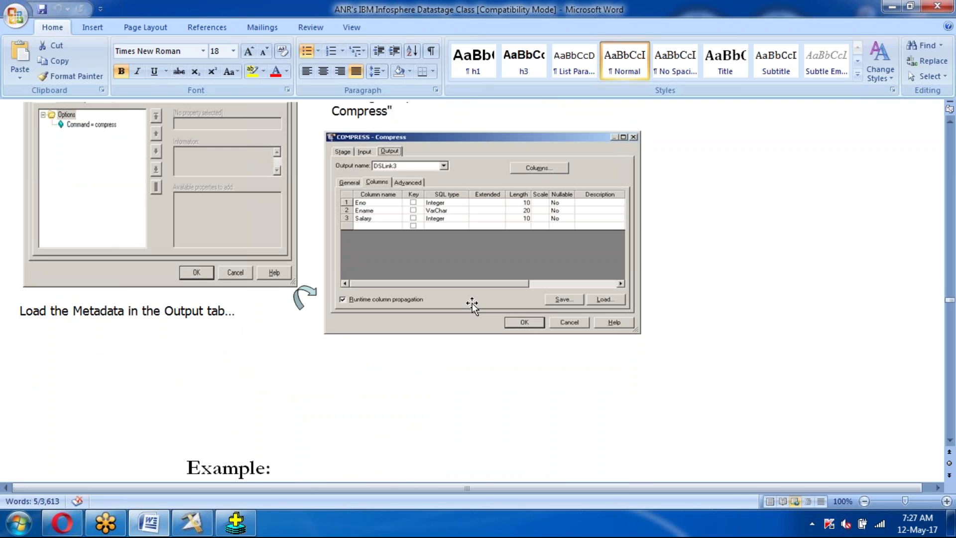
Examine the Compress stage limitations, the Expand stage definition, and the Surrogate Key Generator job example
scroll(472, 303, "down", 20)
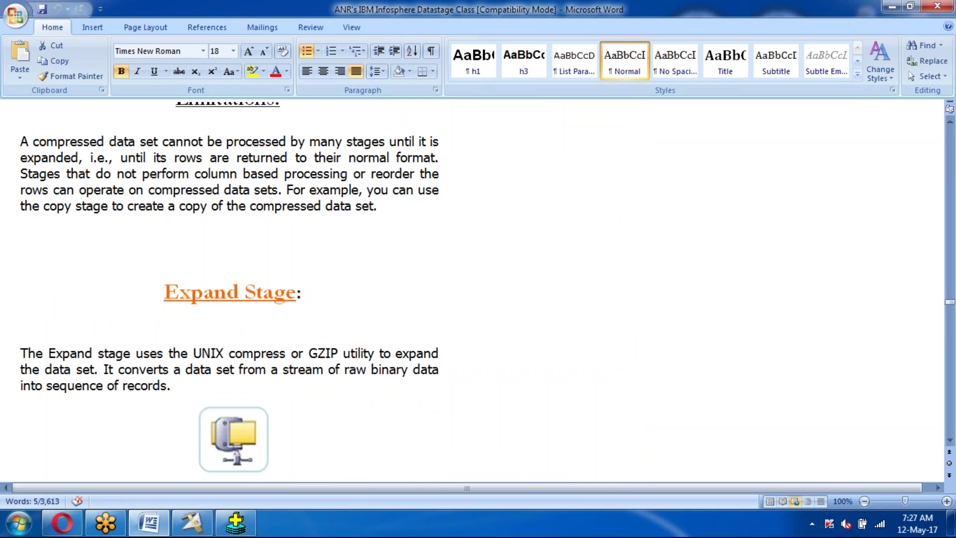
scroll(477, 306, "down", 5)
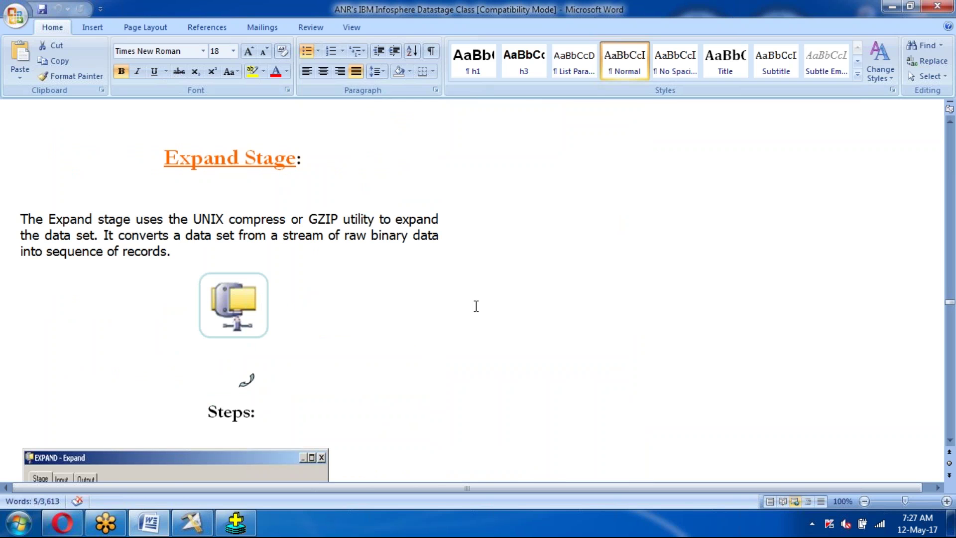
scroll(476, 306, "down", 15)
scroll(479, 313, "down", 15)
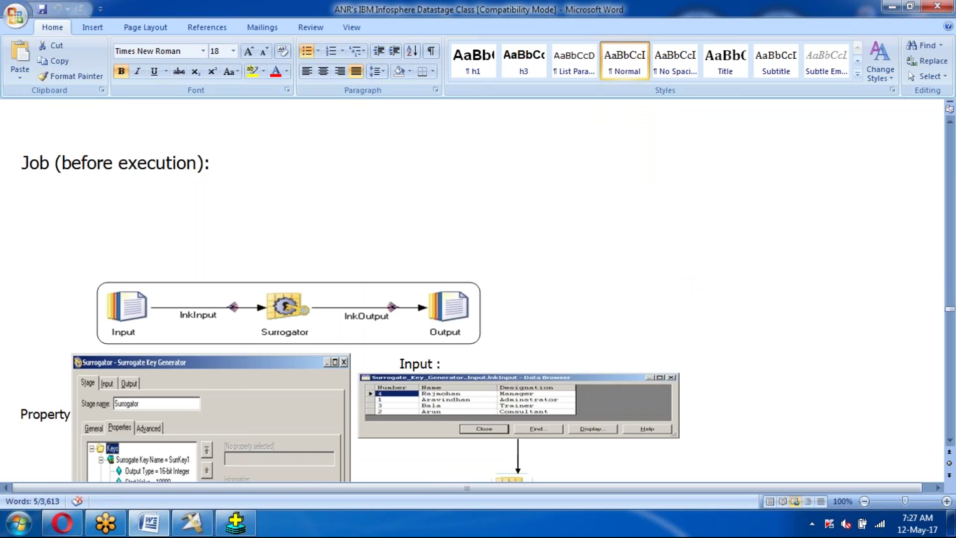
Examine the Modify stage definition and its Null Handling example, from the source settings to the executed job
scroll(486, 320, "down", 15)
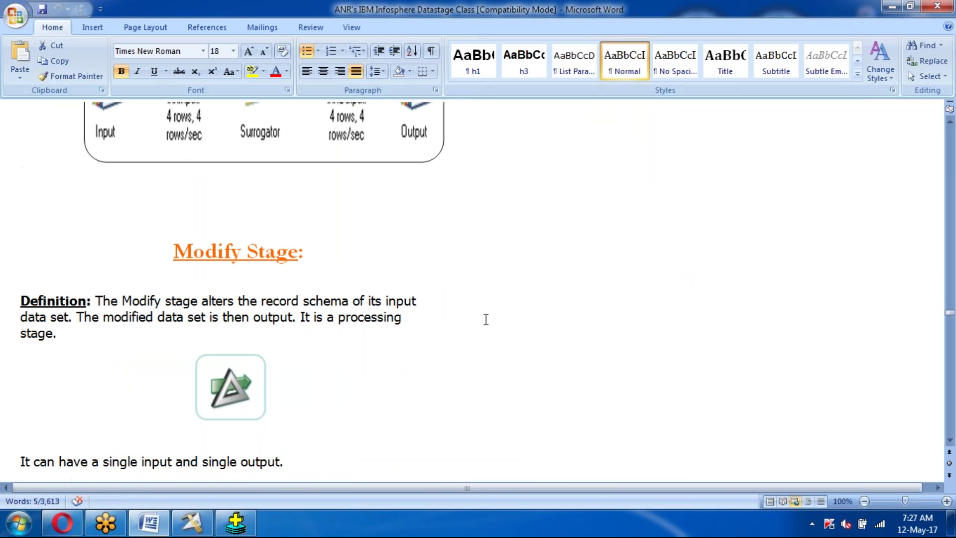
scroll(486, 319, "down", 5)
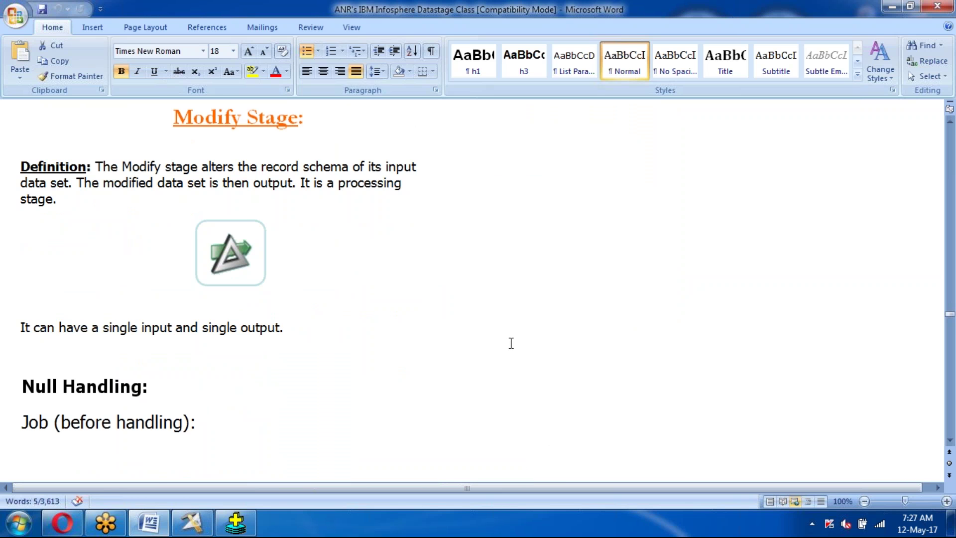
scroll(536, 348, "down", 1)
scroll(540, 344, "down", 1)
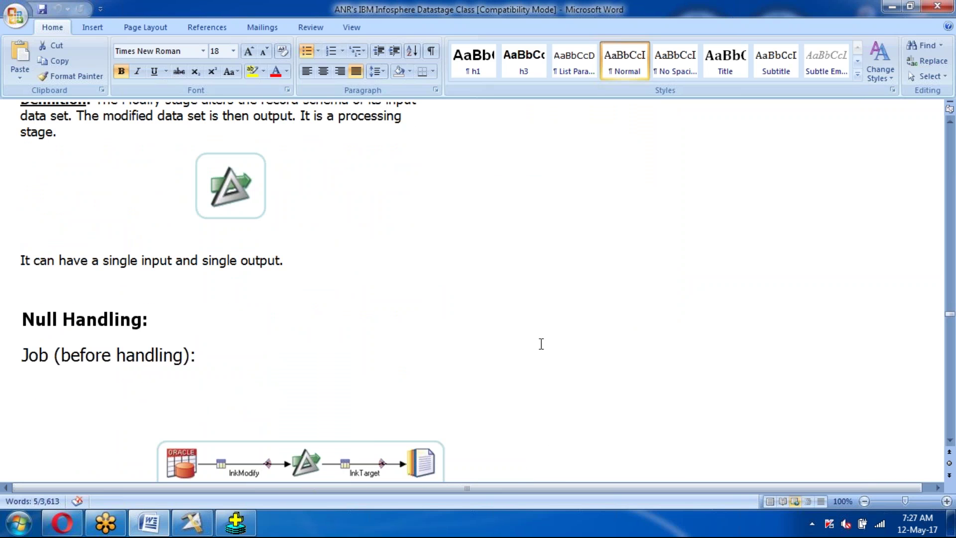
scroll(541, 344, "down", 1)
scroll(542, 345, "down", 4)
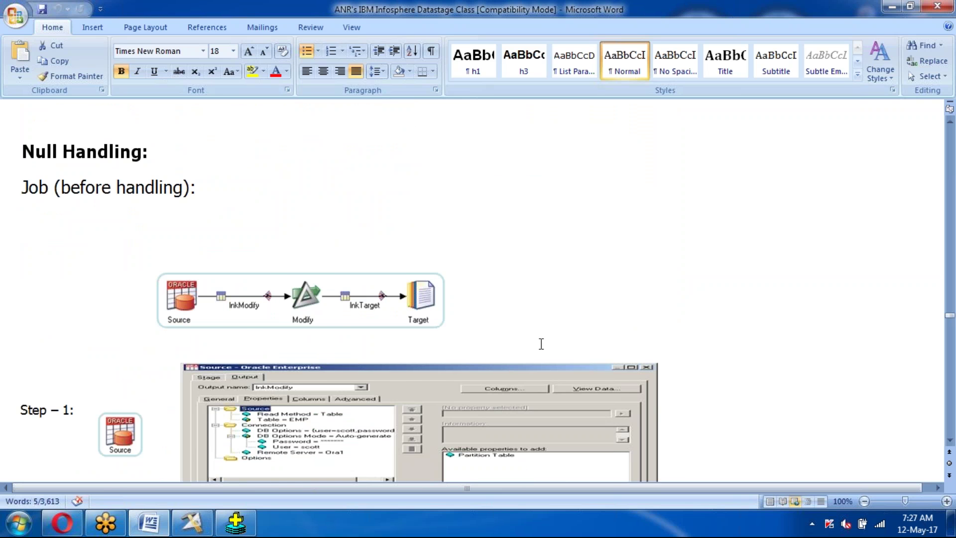
scroll(541, 345, "down", 4)
scroll(545, 345, "down", 8)
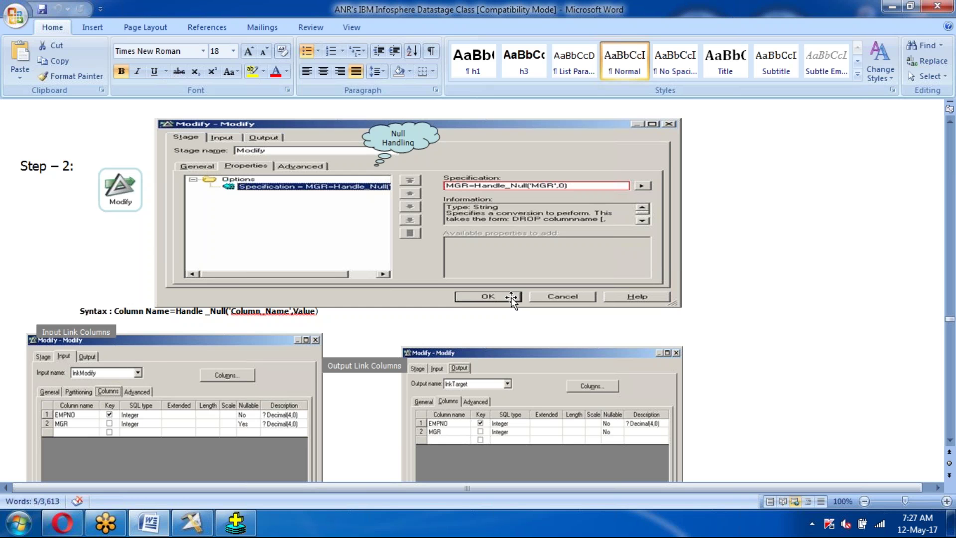
scroll(511, 297, "down", 10)
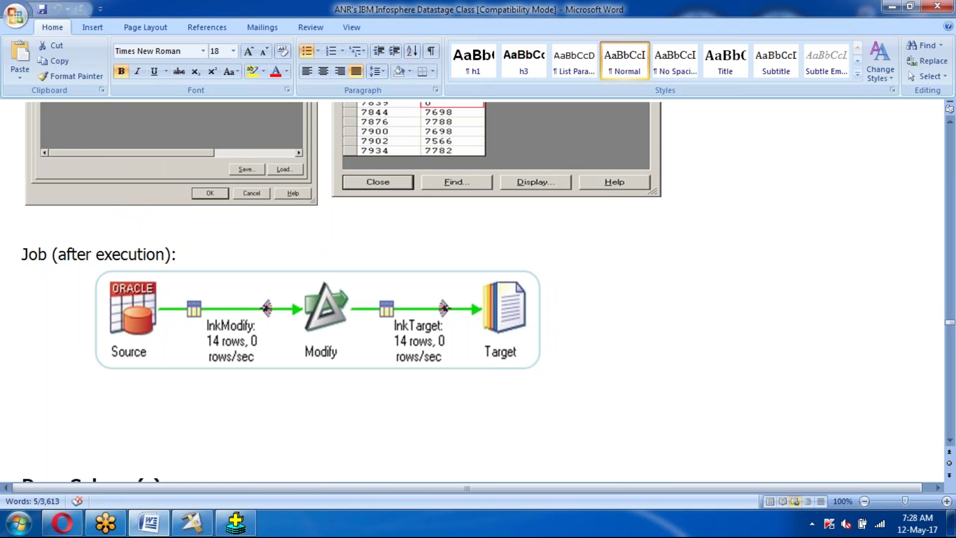
Examine the Modify stage's column-dropping example and select the illustration of the DROP MGR specification
scroll(516, 306, "up", 8)
scroll(516, 306, "down", 10)
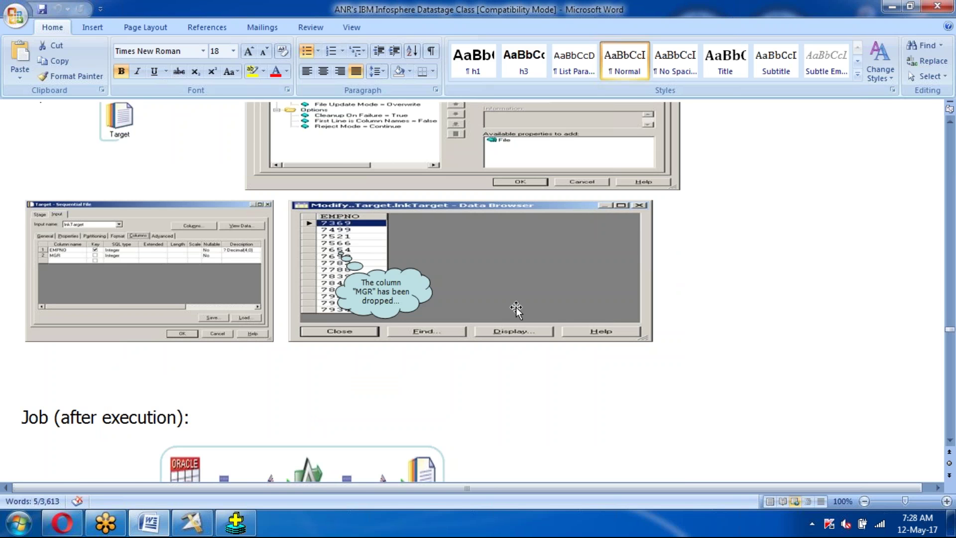
scroll(516, 307, "up", 3)
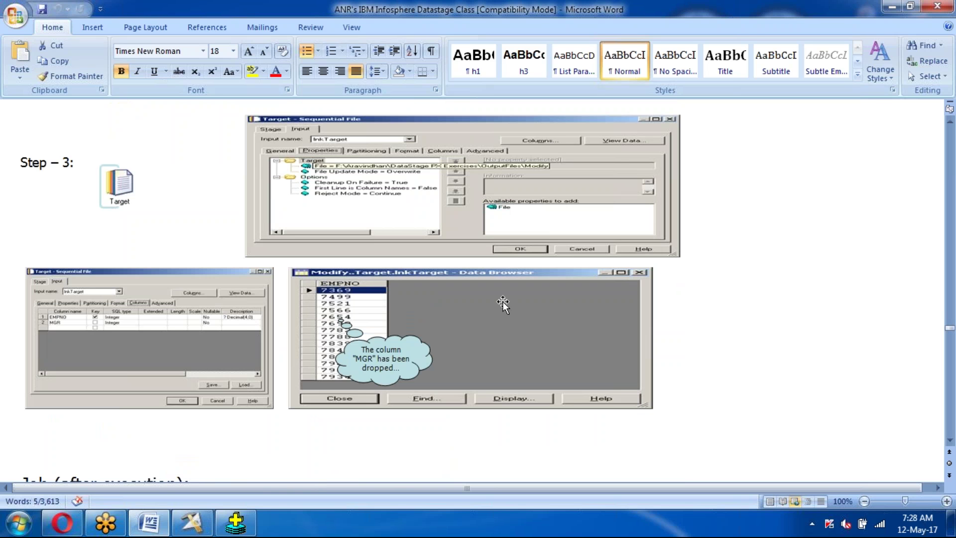
scroll(503, 301, "up", 10)
left_click(513, 257)
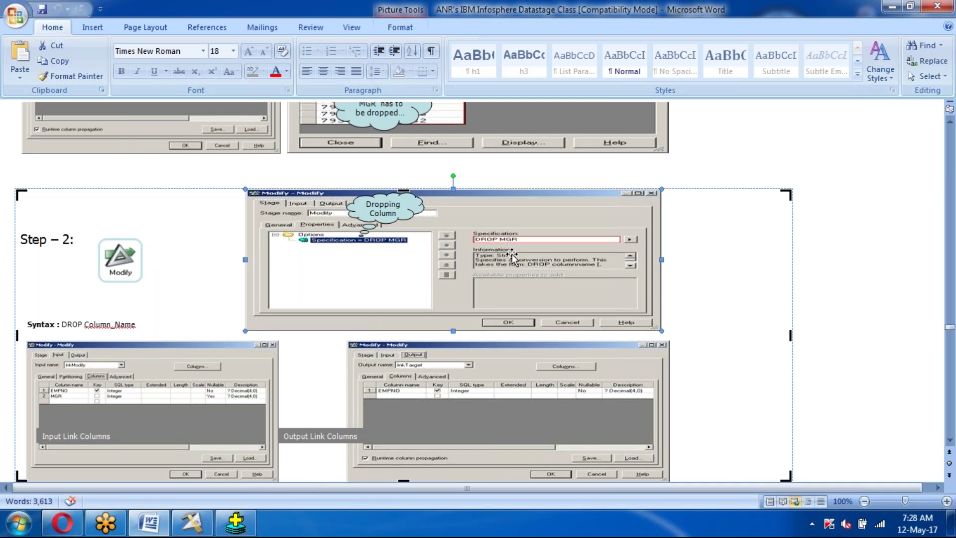
Review the Keep Column(s) example for the Modify stage, including the Oracle source settings in Step 1
scroll(498, 279, "down", 10)
scroll(527, 240, "down", 4)
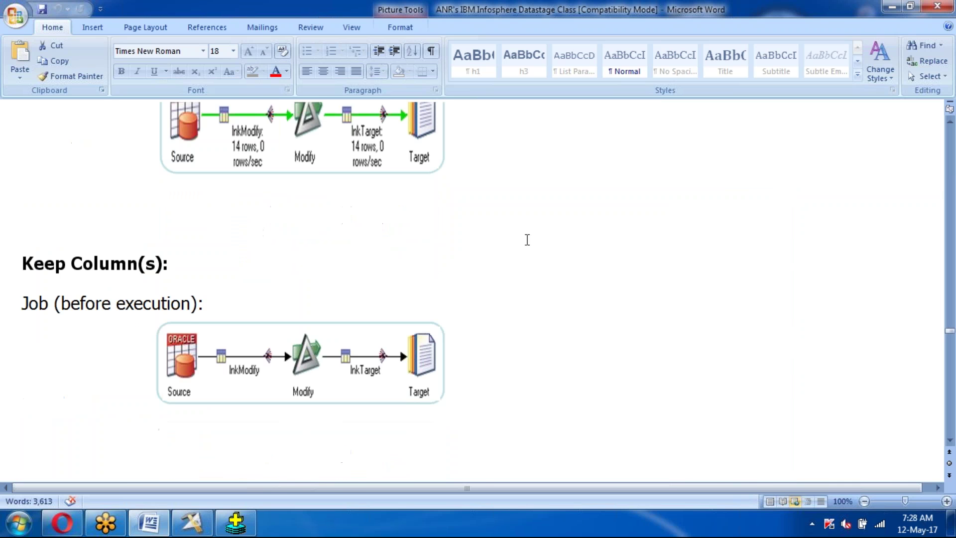
scroll(527, 239, "down", 1)
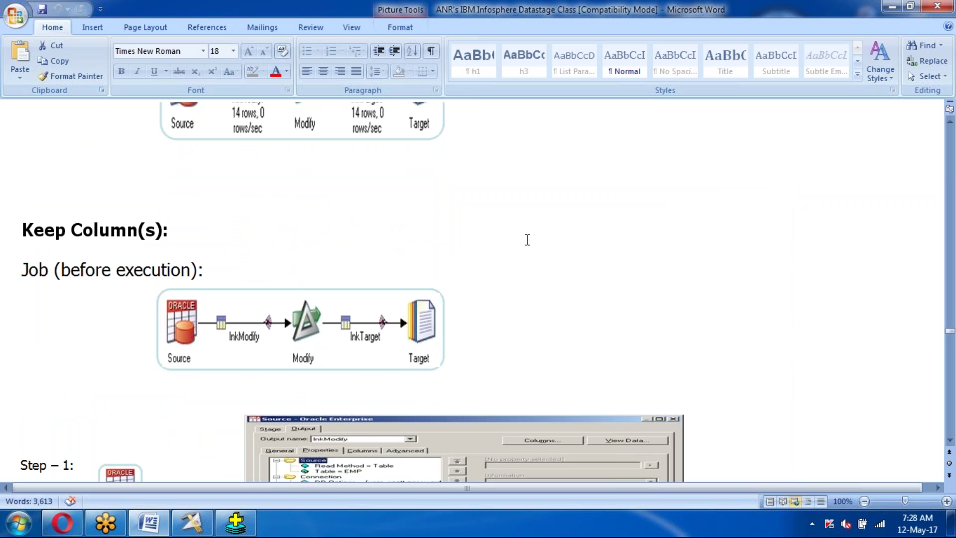
scroll(527, 239, "down", 9)
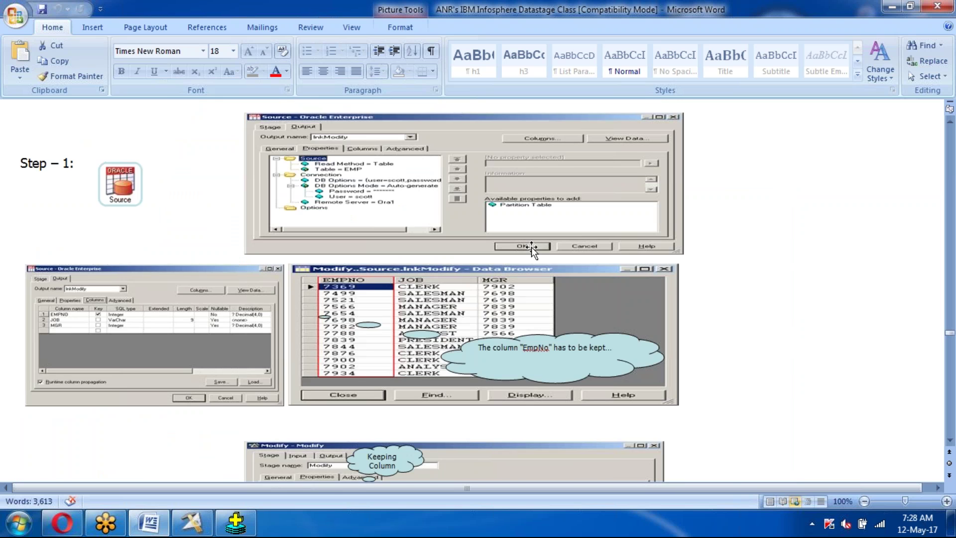
Examine the Modify stage's Multiple Specifications example with null handling and type conversion, continuing to the Funnel Stage notes
scroll(531, 247, "down", 20)
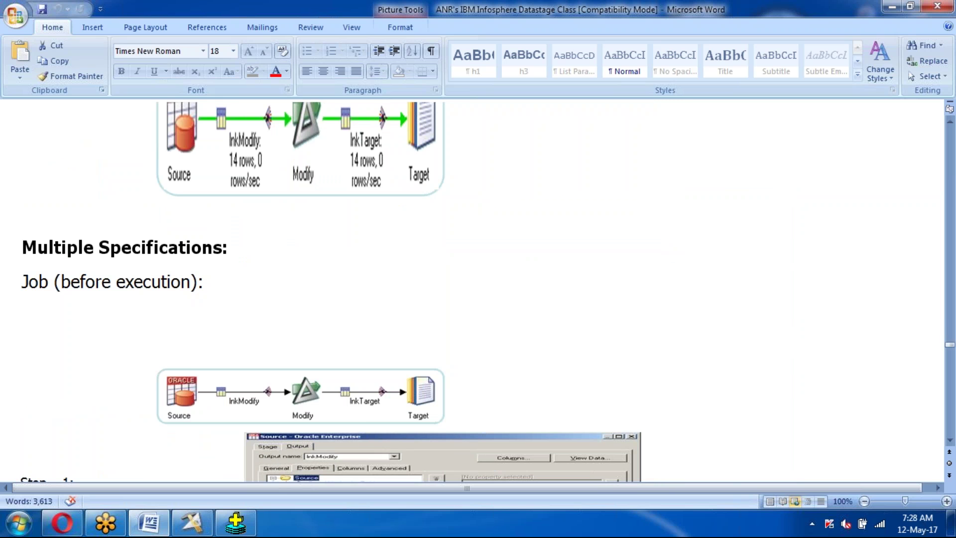
scroll(531, 247, "down", 7)
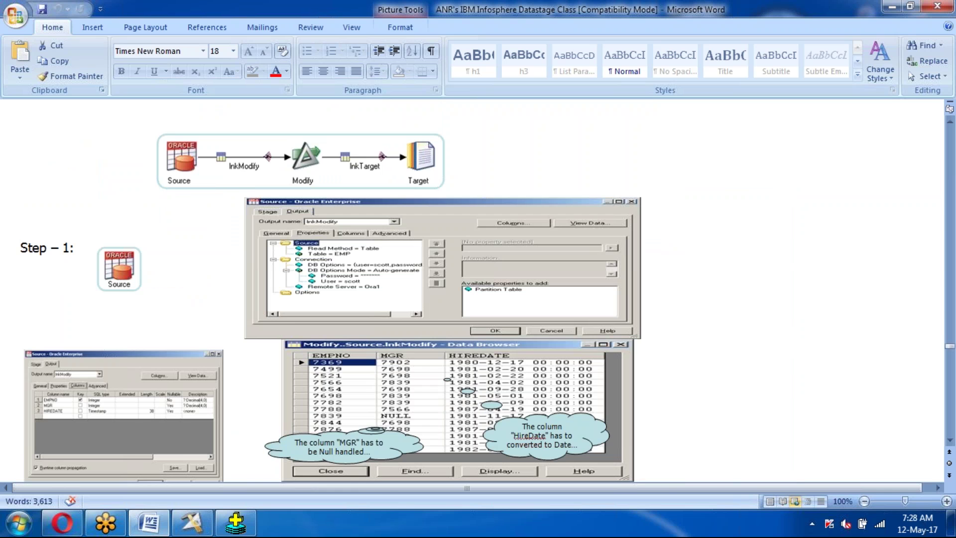
scroll(420, 292, "down", 4)
scroll(474, 314, "down", 4)
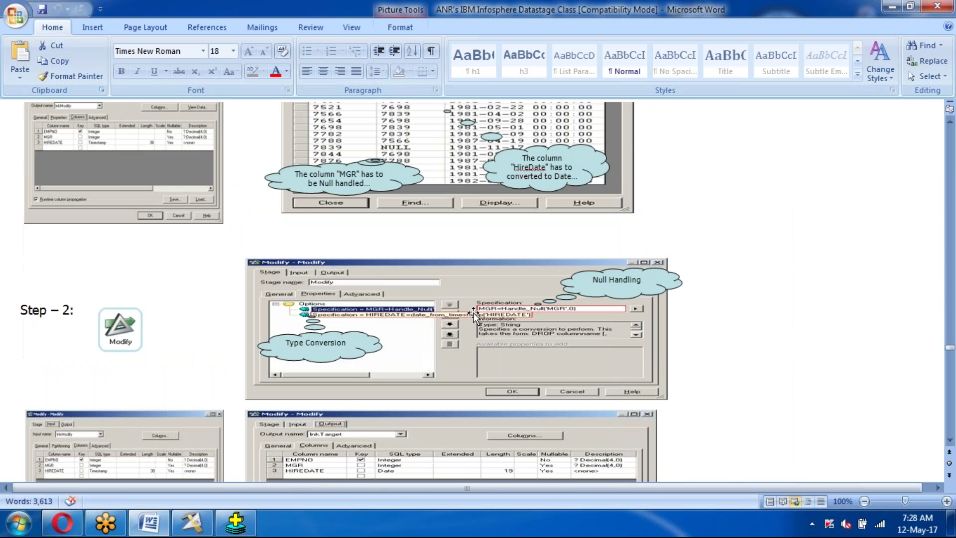
scroll(498, 309, "down", 1)
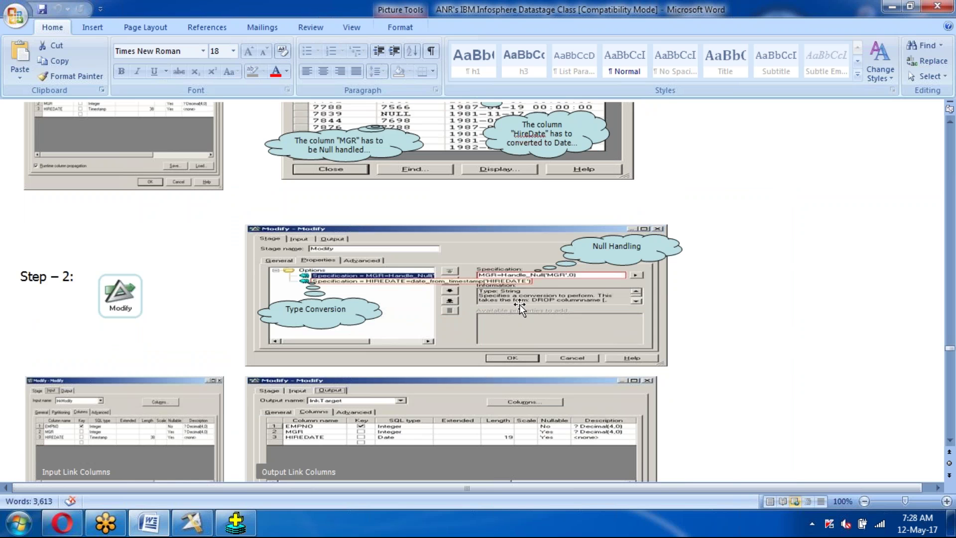
scroll(519, 303, "down", 5)
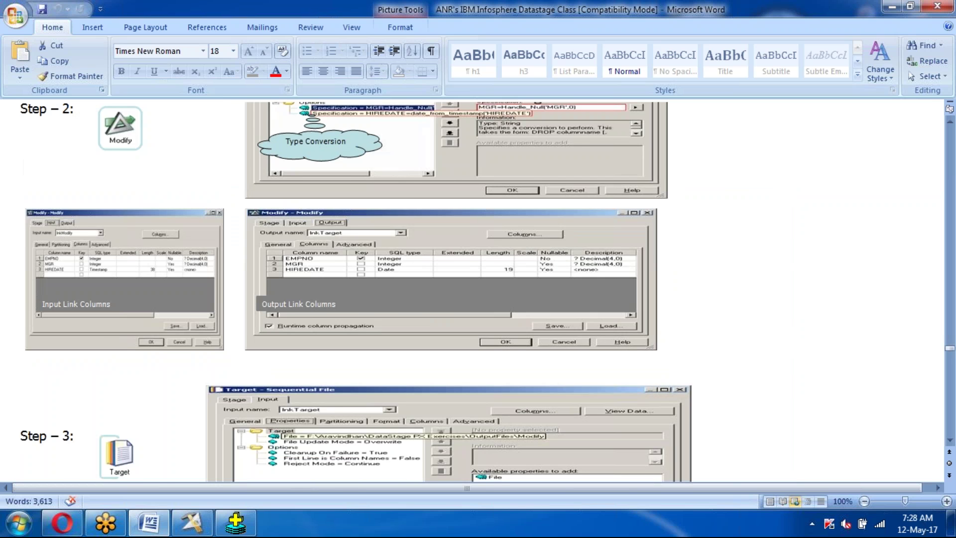
scroll(557, 320, "down", 20)
scroll(557, 320, "down", 20)
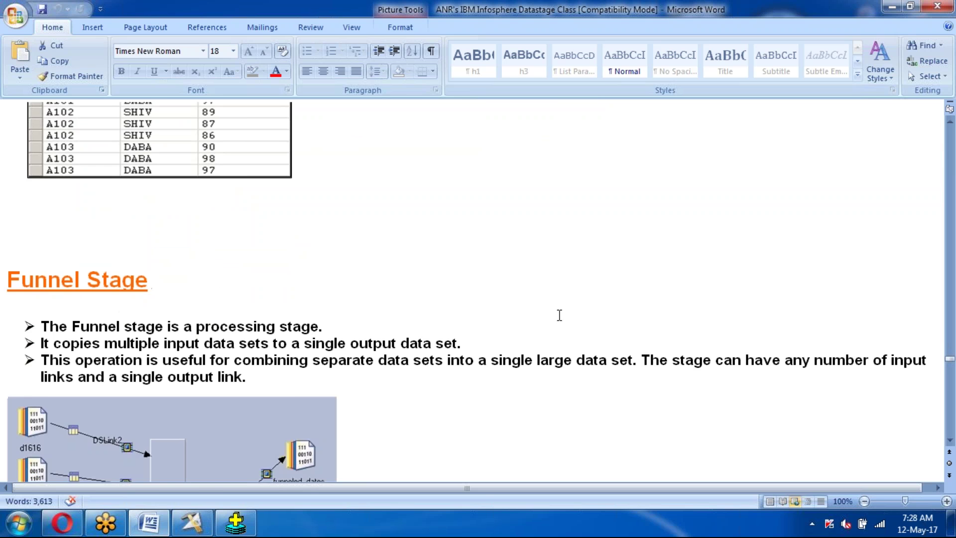
Review the Funnel Stage and Change Capture Stage notes, continuing past the change-apply example to the Tail Stage
scroll(559, 314, "down", 6)
scroll(560, 313, "down", 4)
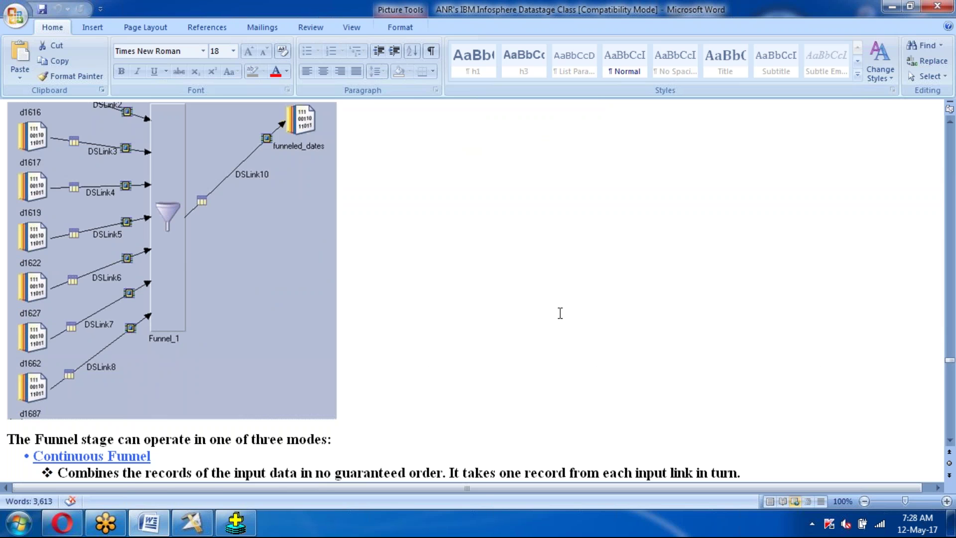
scroll(561, 313, "down", 9)
scroll(560, 314, "down", 10)
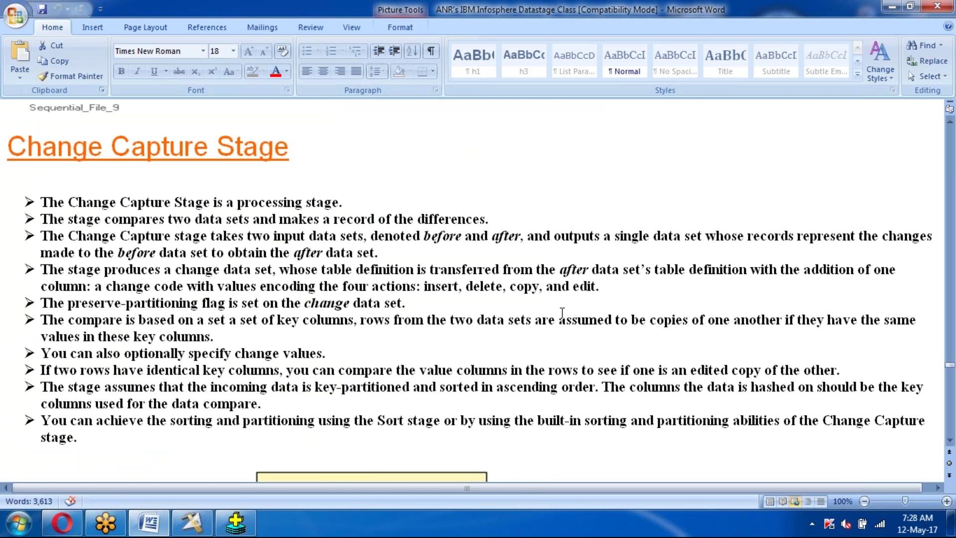
scroll(562, 313, "down", 5)
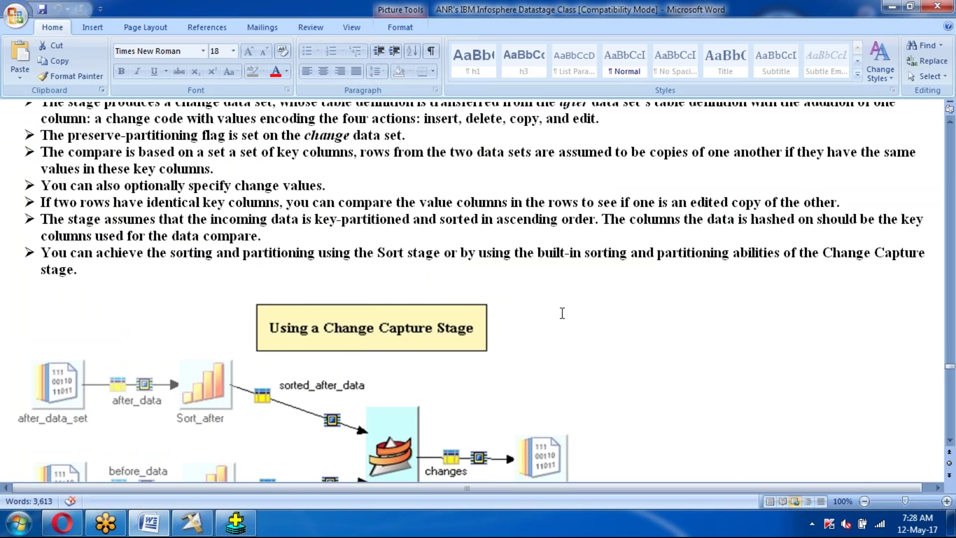
scroll(562, 313, "down", 15)
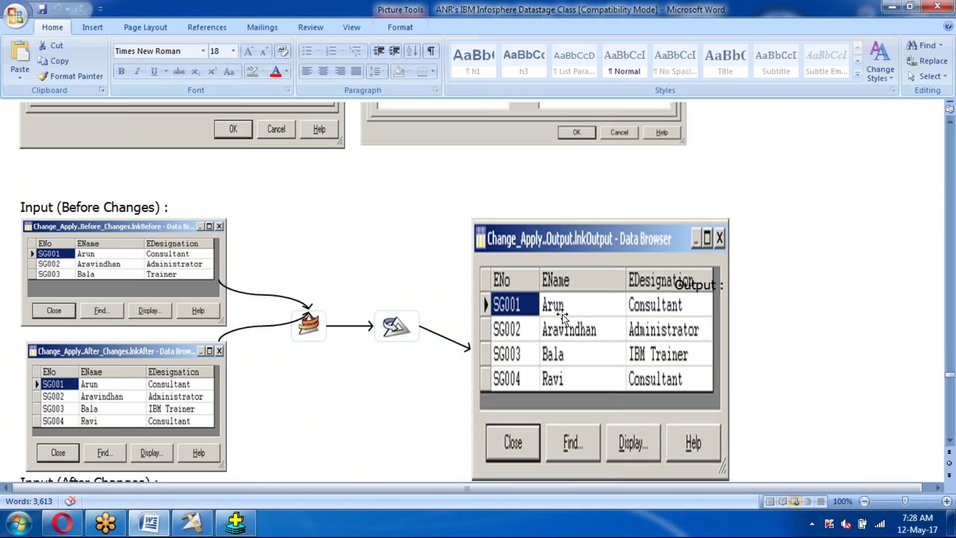
scroll(563, 315, "down", 15)
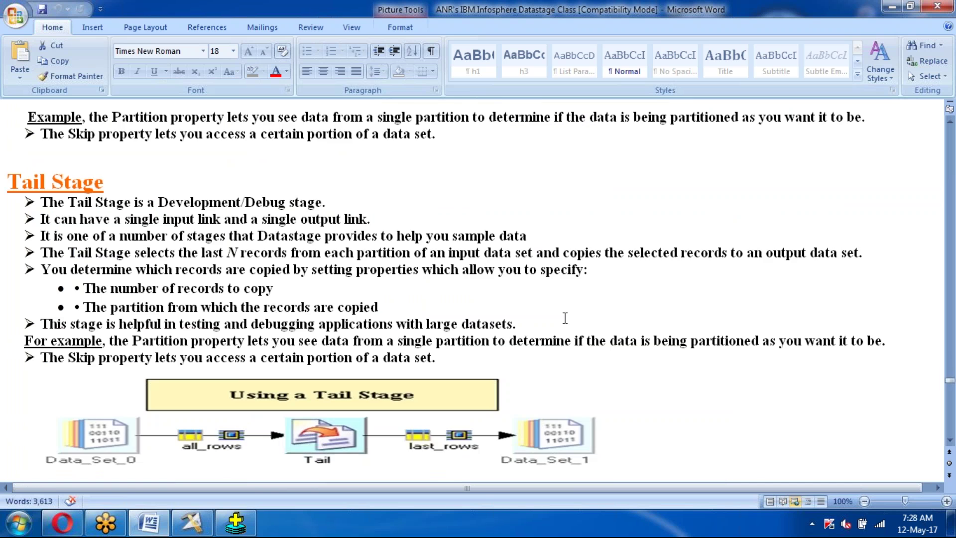
Review the Containers notes on local and shared varieties and the Creating a Container procedure
scroll(565, 318, "down", 15)
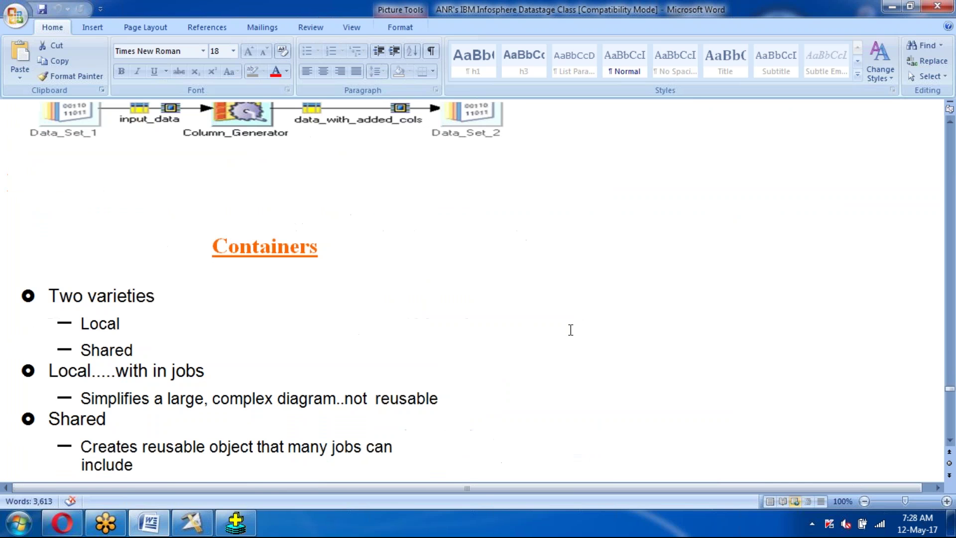
scroll(570, 330, "down", 12)
scroll(571, 331, "down", 10)
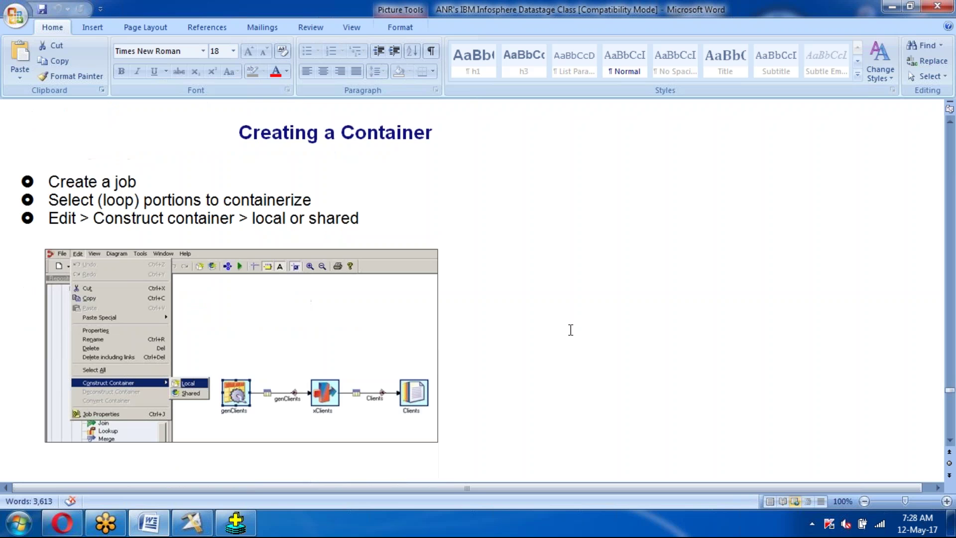
scroll(573, 329, "up", 1)
scroll(572, 331, "up", 5)
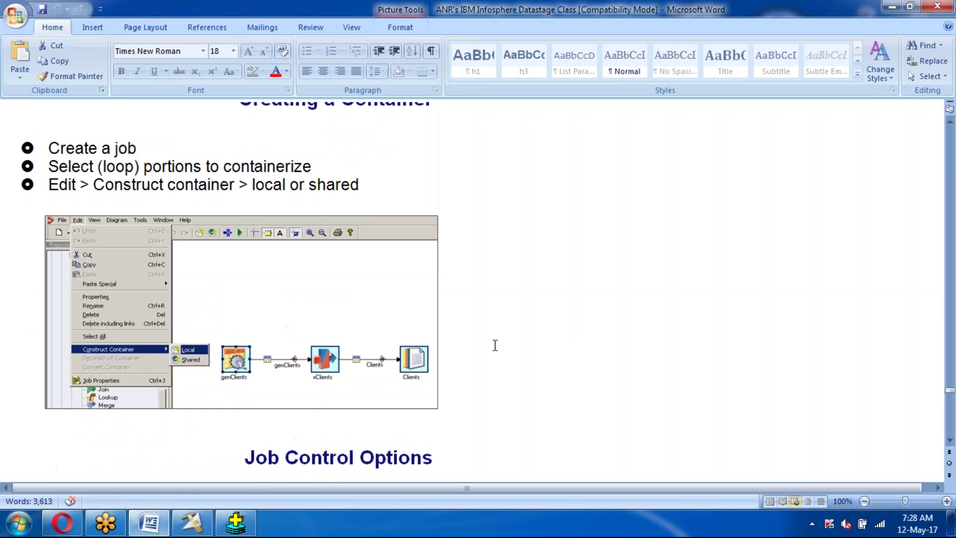
Examine the Sequences notes, covering the checkpoint/restart mechanism, method of execution and Job Sequencer examples
scroll(500, 354, "down", 20)
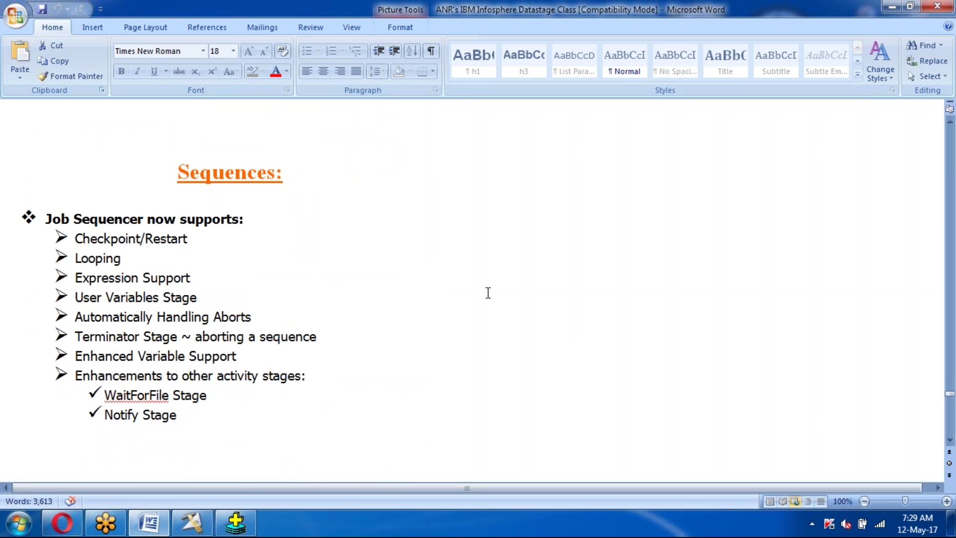
scroll(488, 292, "down", 4)
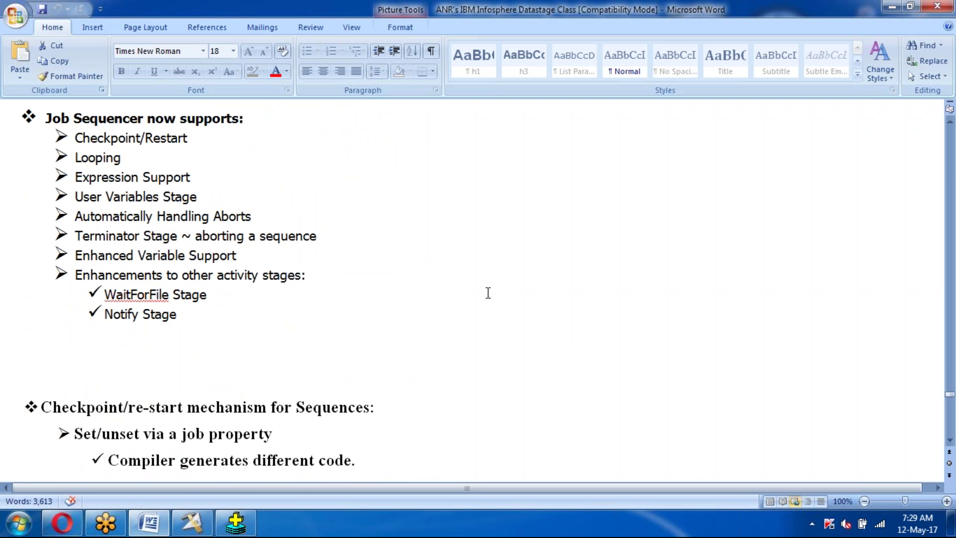
scroll(488, 293, "down", 8)
scroll(493, 293, "down", 10)
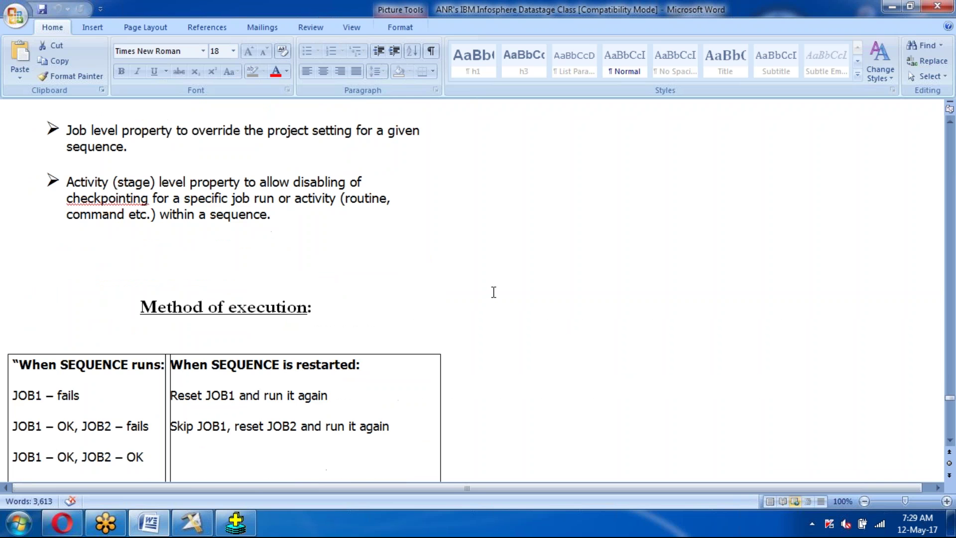
scroll(494, 293, "down", 15)
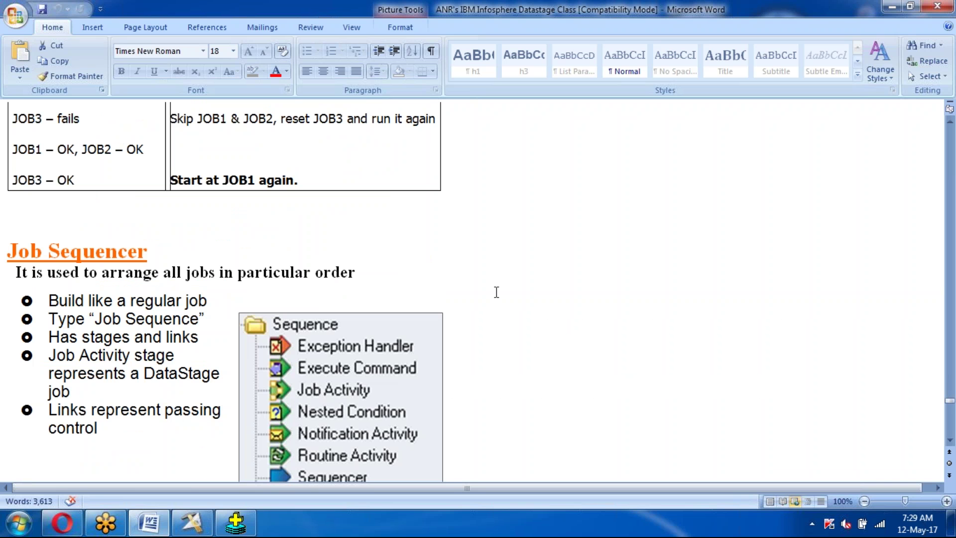
scroll(497, 292, "down", 20)
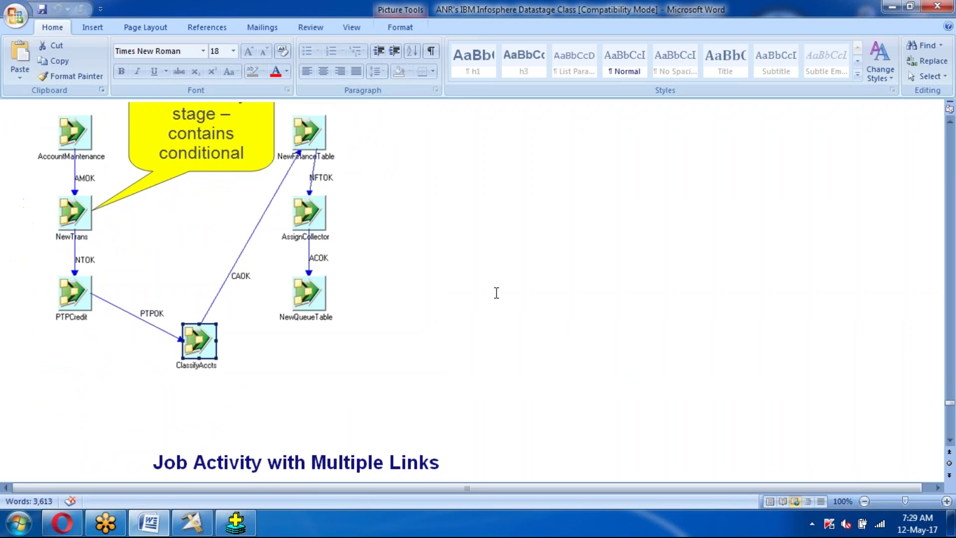
scroll(497, 293, "down", 20)
scroll(408, 358, "down", 20)
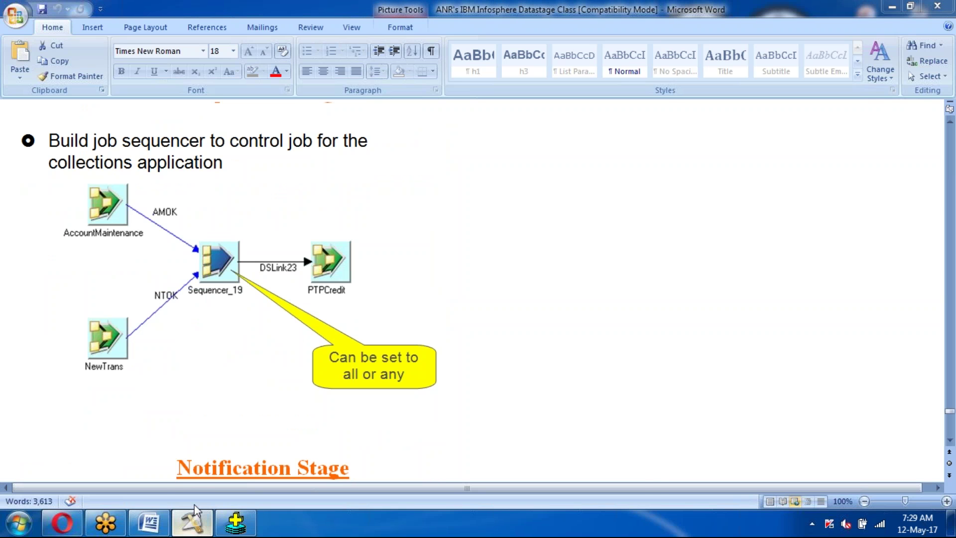
Switch to DataStage Designer, create a new sequence job and show the available Sequence activities
left_click(195, 510)
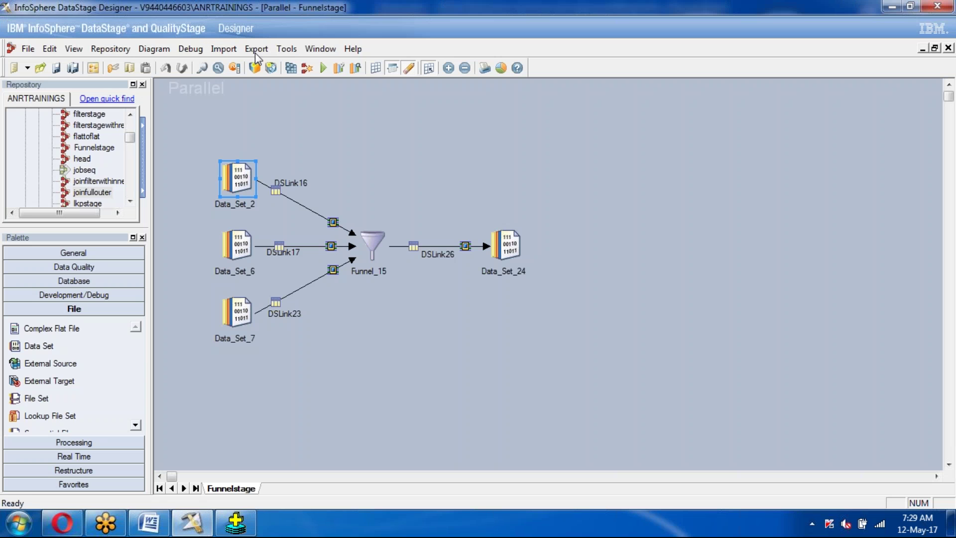
left_click(28, 49)
left_click(45, 64)
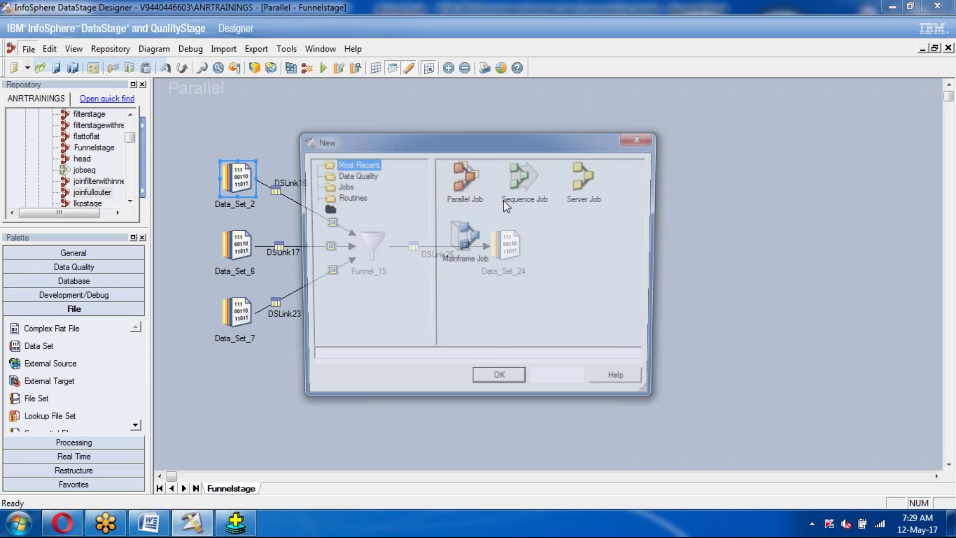
left_click(505, 202)
left_click(500, 383)
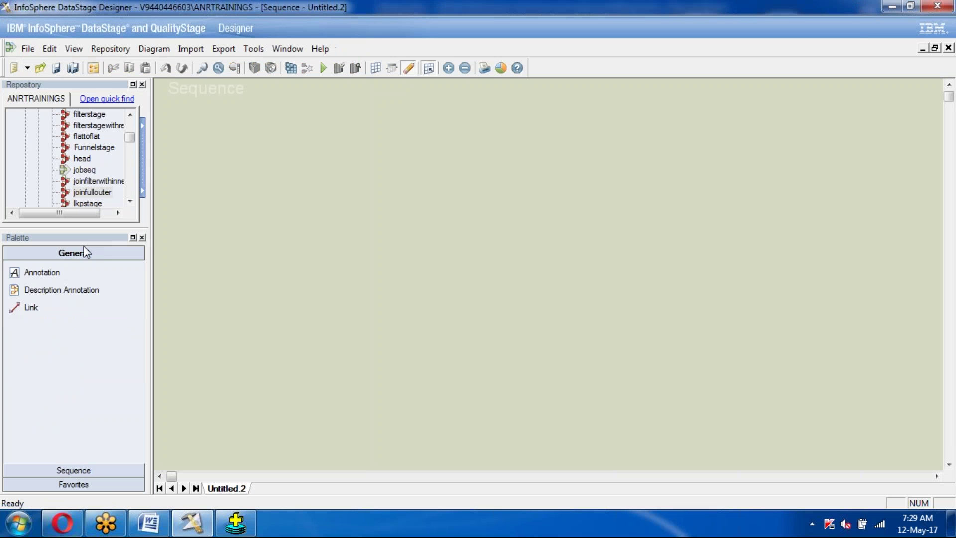
left_click(73, 471)
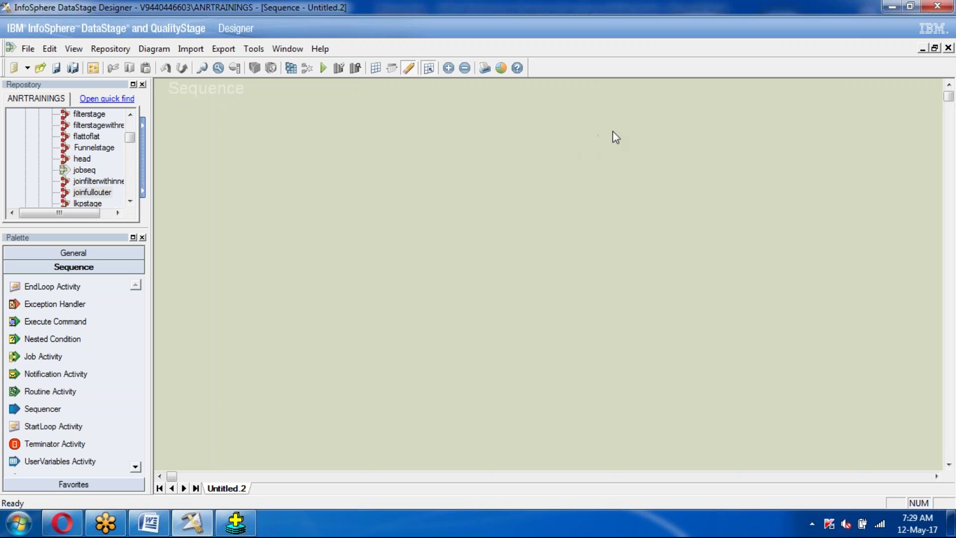
Return to the class notes in Word and review the Notification Stage and terminator material up to Error Handling
left_click(893, 3)
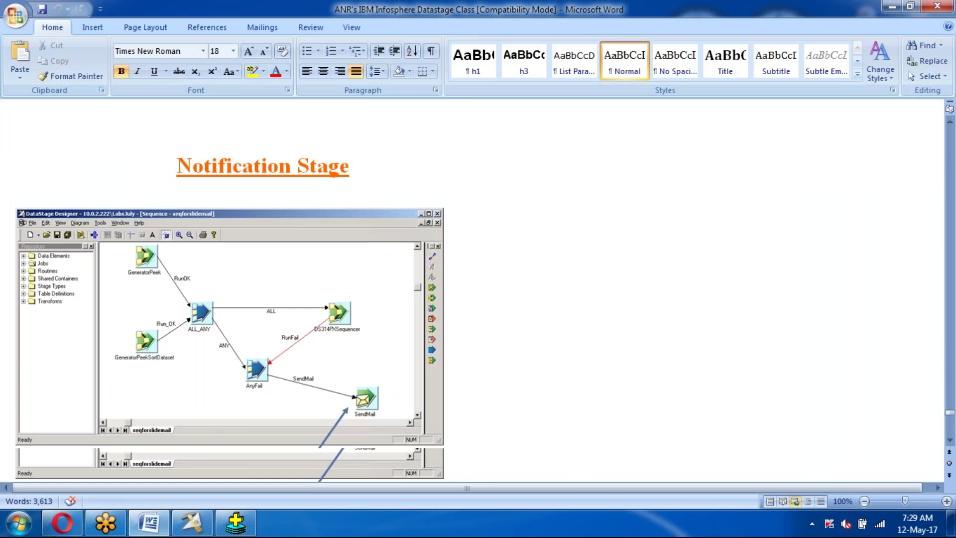
scroll(504, 327, "down", 1)
scroll(504, 327, "down", 2)
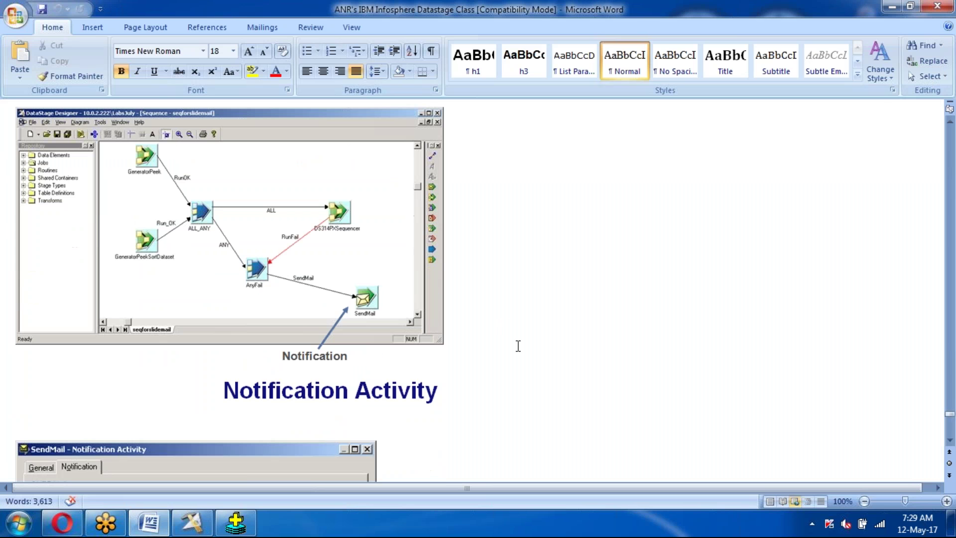
scroll(518, 346, "down", 10)
scroll(519, 324, "down", 15)
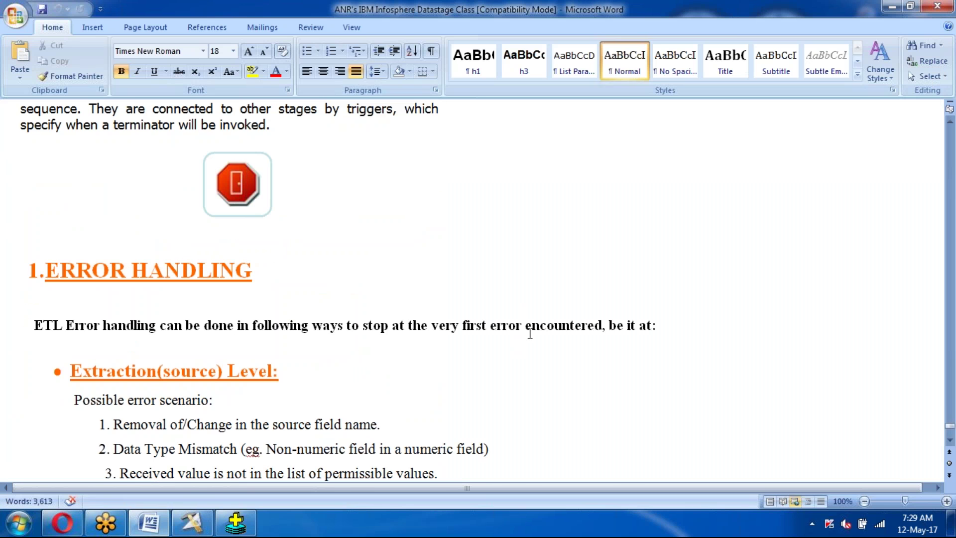
Review the Error Handling section, highlighting the extraction-level error scenarios and continuing through the transformation and load levels
scroll(530, 334, "down", 3)
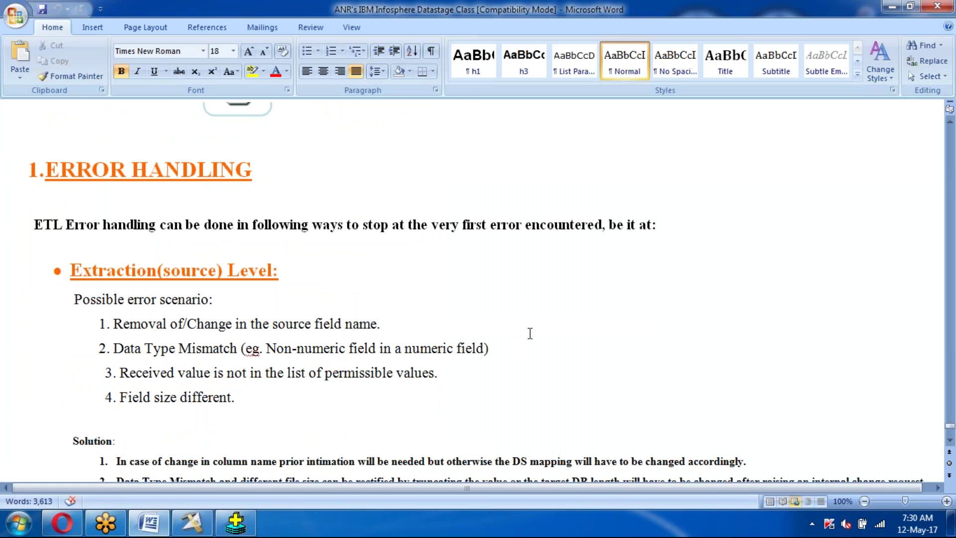
left_click_drag(150, 323, 279, 391)
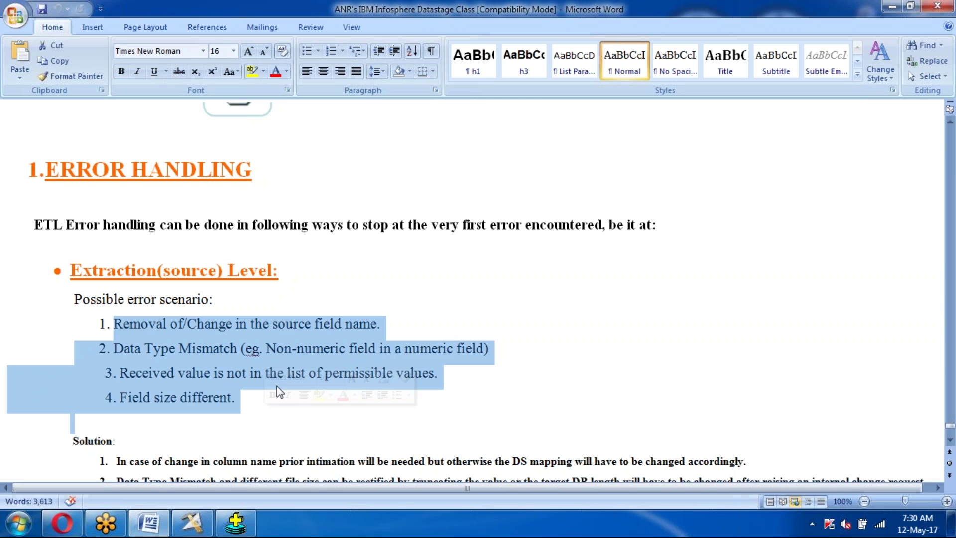
scroll(282, 384, "down", 1)
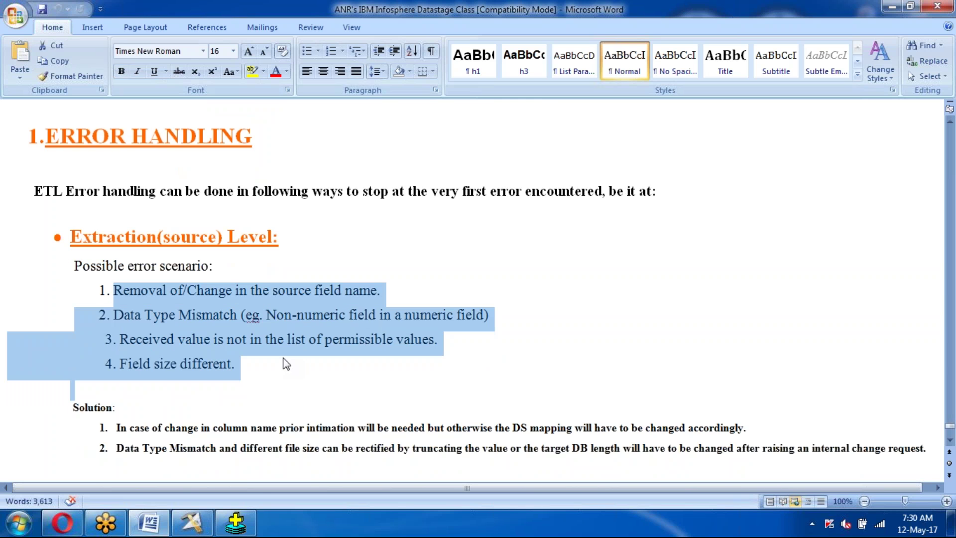
scroll(287, 363, "down", 10)
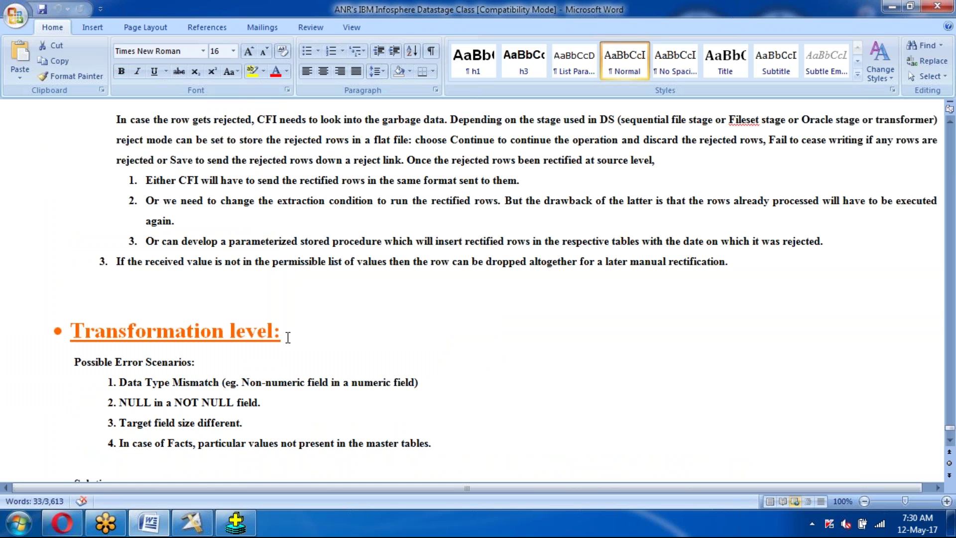
scroll(288, 337, "down", 10)
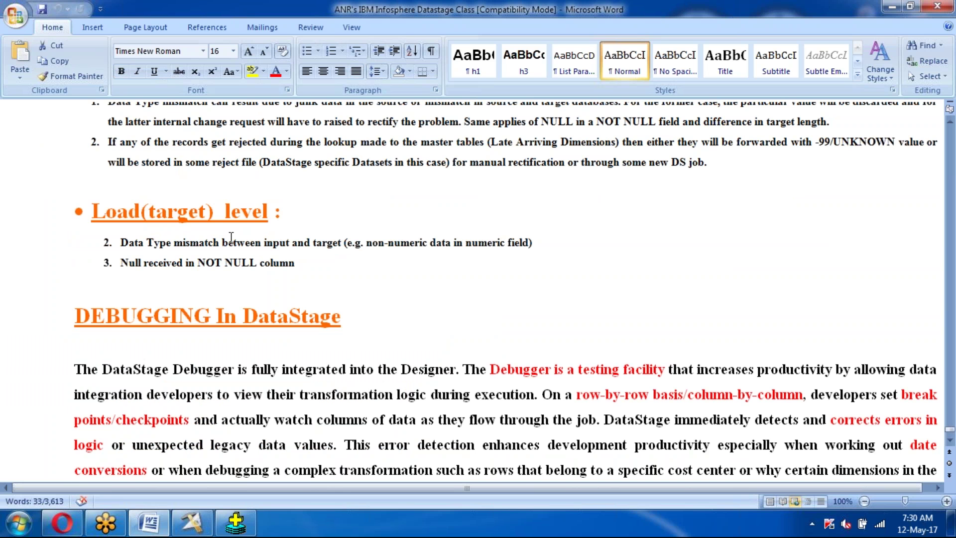
Review the Debugging in DataStage section, highlighting the debugger description and clearing the selection, up to the closing illustration
left_click(231, 241)
scroll(372, 294, "down", 4)
scroll(372, 294, "down", 1)
left_click_drag(102, 201, 80, 406)
left_click(405, 385)
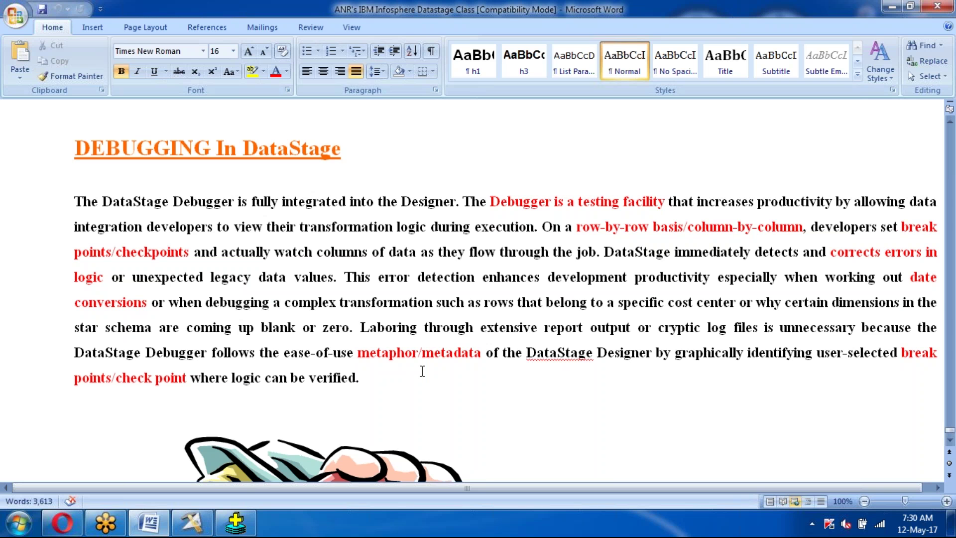
scroll(423, 371, "down", 1)
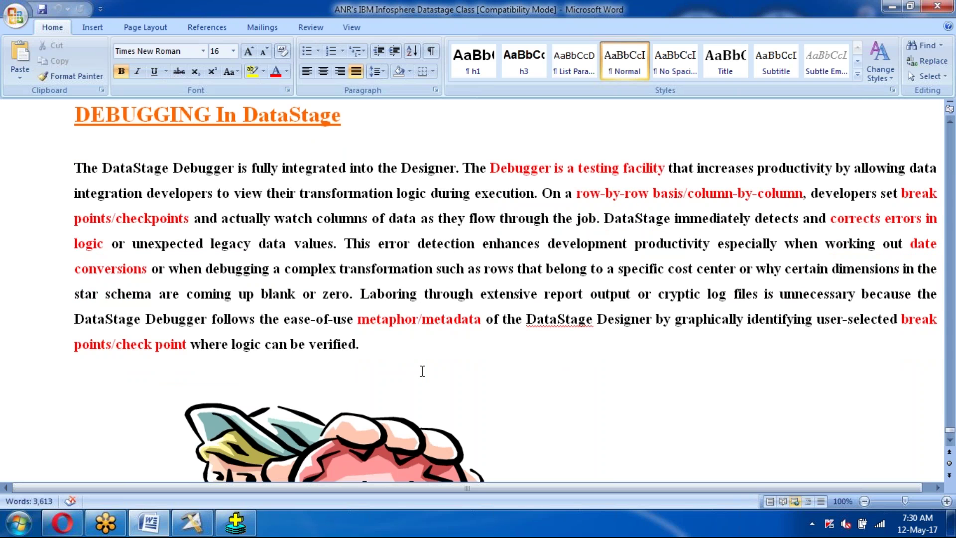
scroll(422, 371, "down", 2)
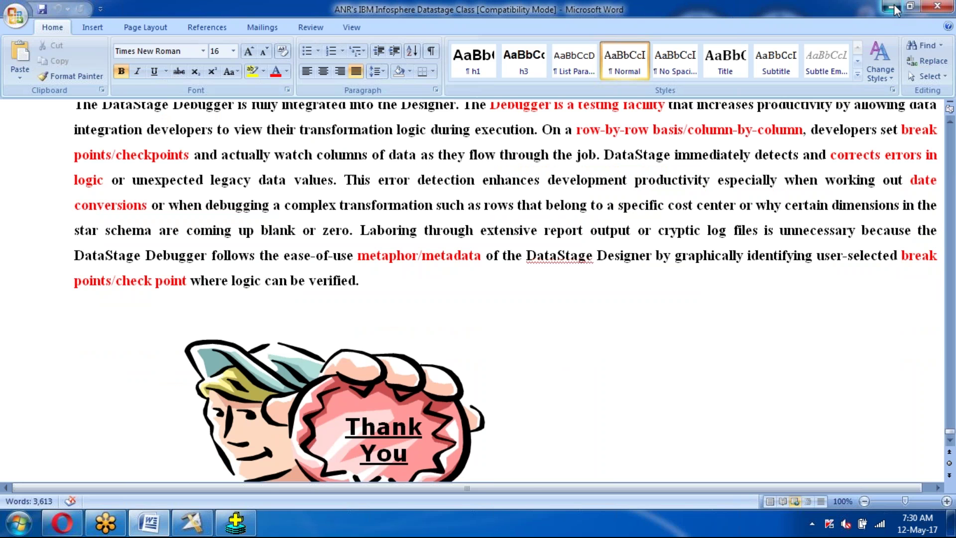
Return to the What is DataStage? introduction at the beginning of the class notes
left_click(894, 7)
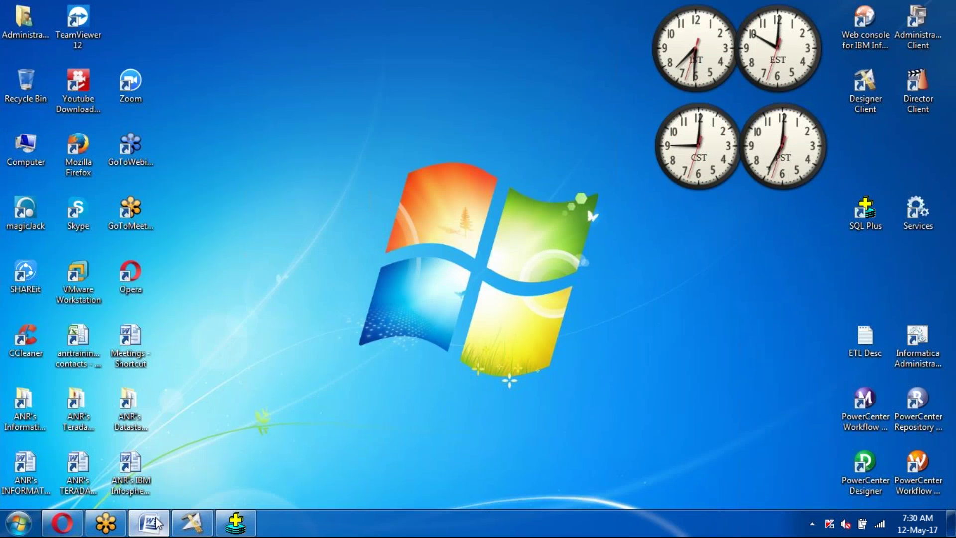
left_click(152, 523)
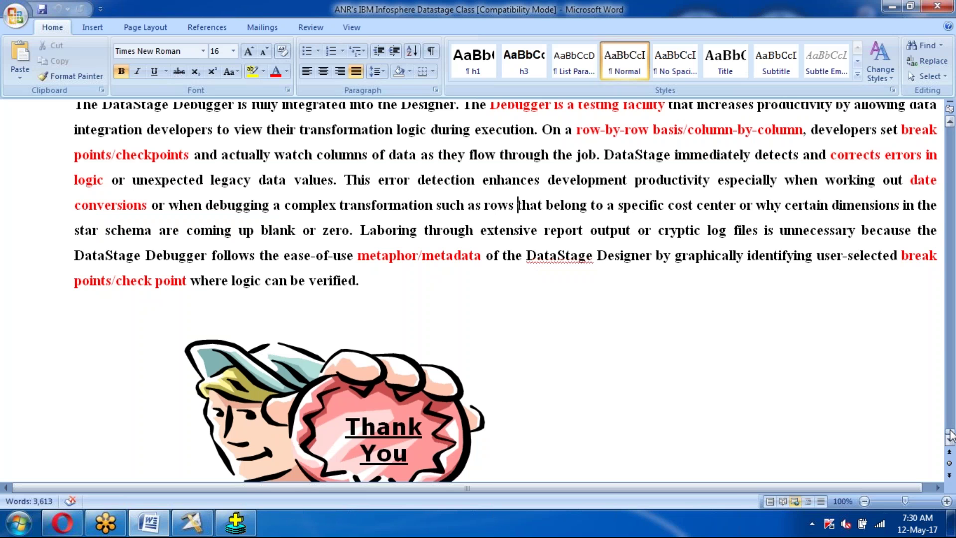
left_click_drag(950, 435, 894, 6)
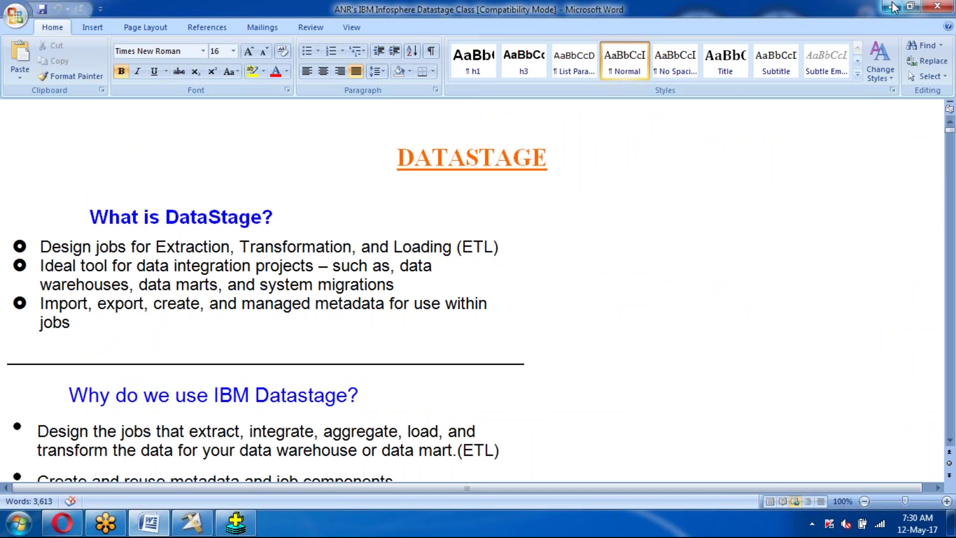
Switch to DataStage Designer and open the existing jobseq sequence from the repository
left_click(894, 7)
left_click(199, 527)
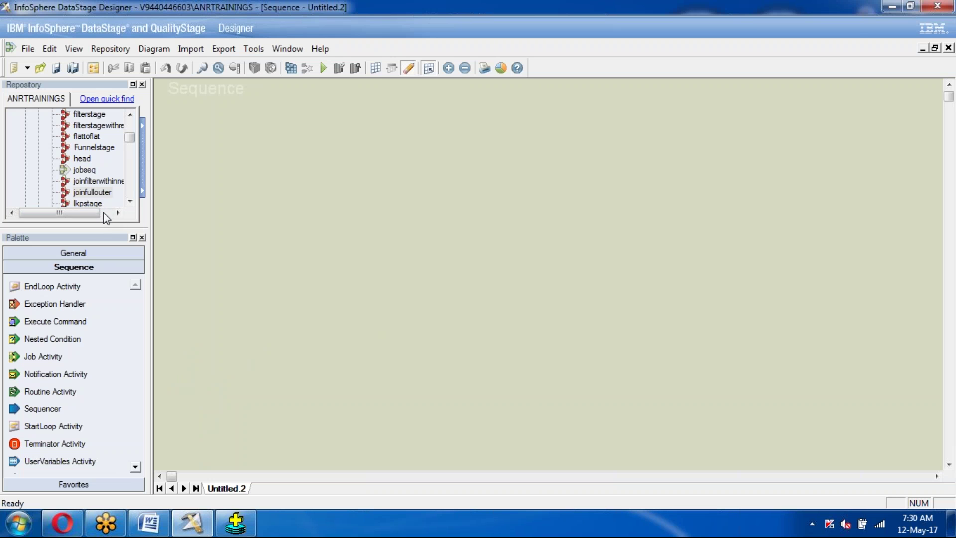
left_click(131, 202)
left_click(132, 202)
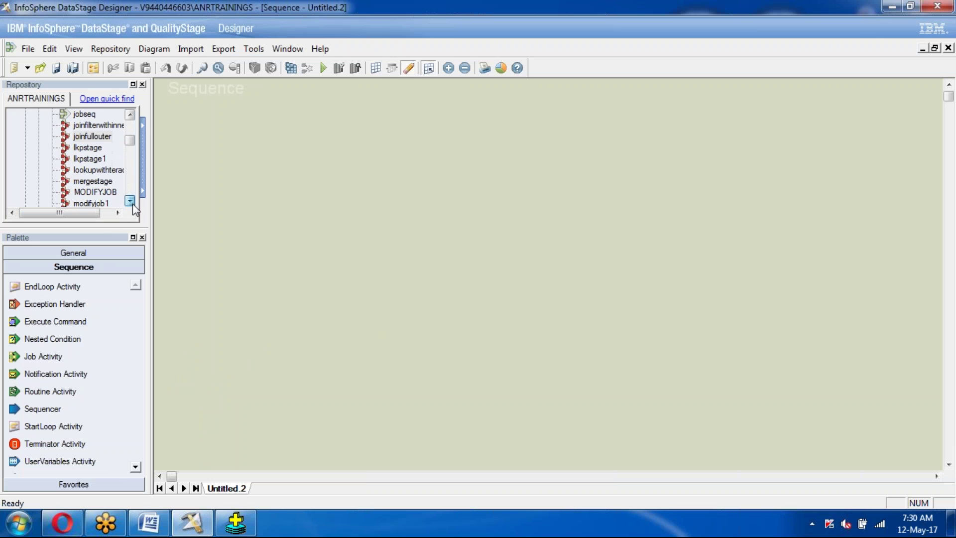
left_click(89, 115)
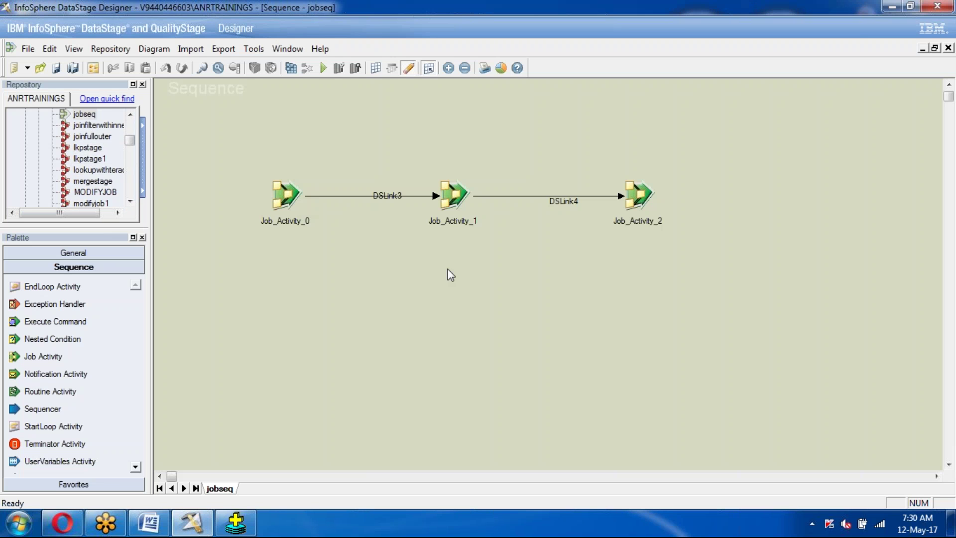
Open the existing MODIFYJOB job from the repository for viewing, and minimize the Designer window to show the desktop
left_click(85, 192)
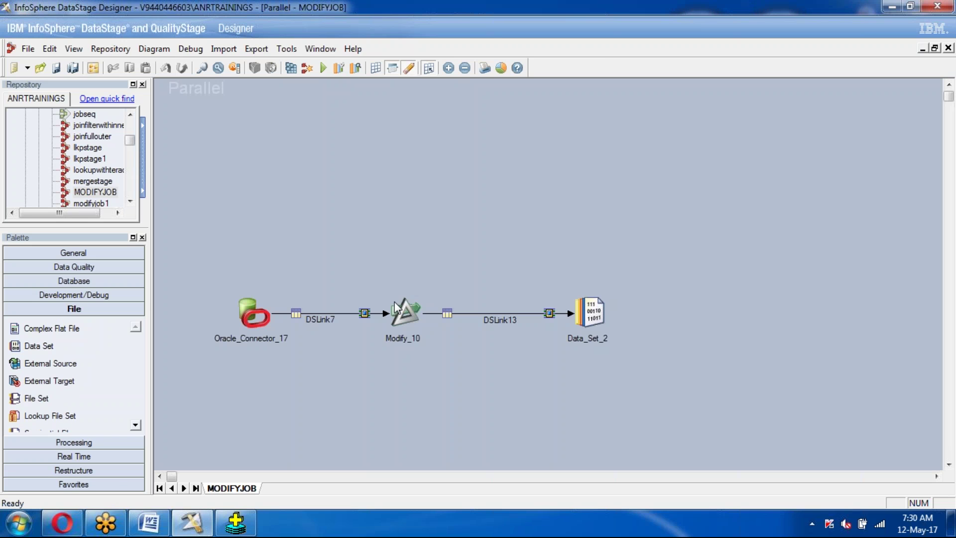
left_click(364, 365)
left_click(890, 7)
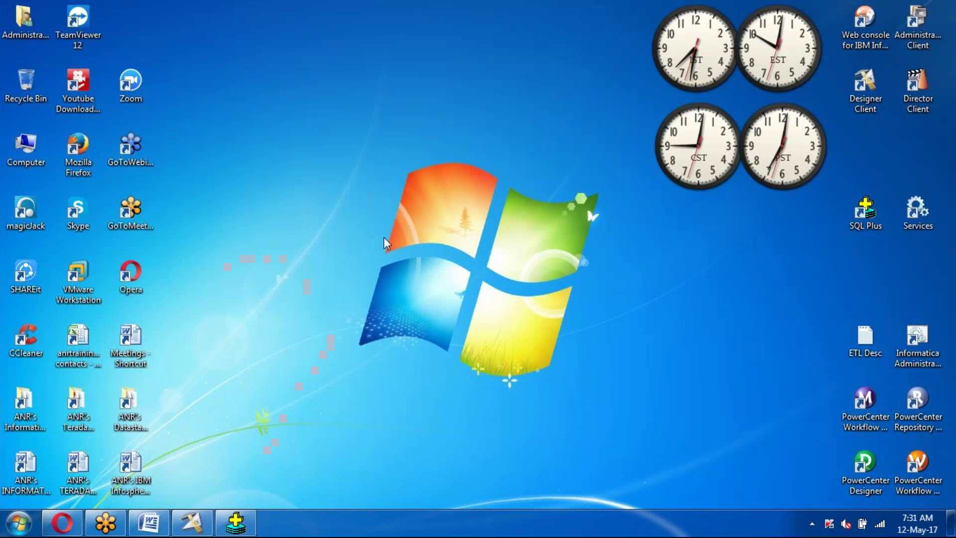
right_click(340, 269)
left_click(372, 304)
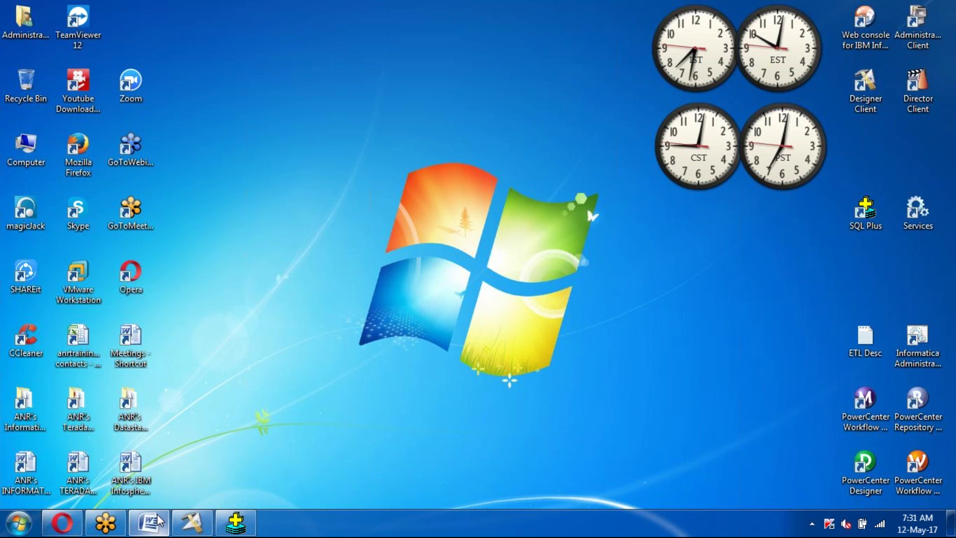
Switch to the DataStage class notes in Microsoft Word and highlight the partition descriptions from Range through AUTO
mouse_move(159, 520)
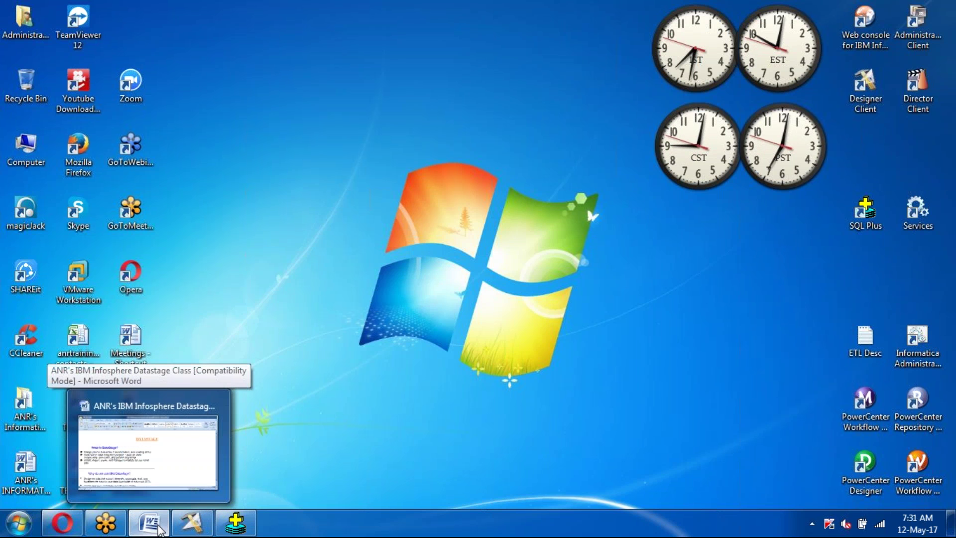
left_click(160, 527)
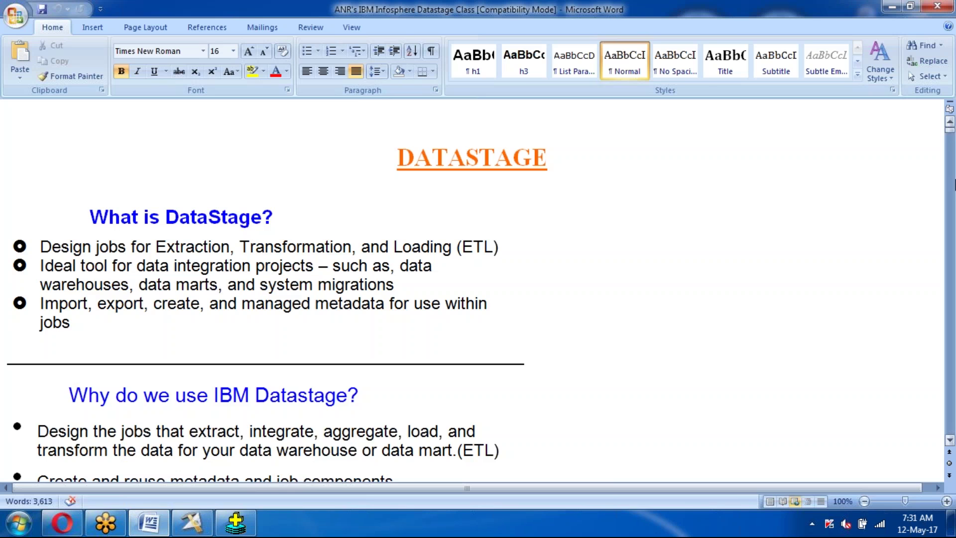
left_click_drag(950, 131, 953, 165)
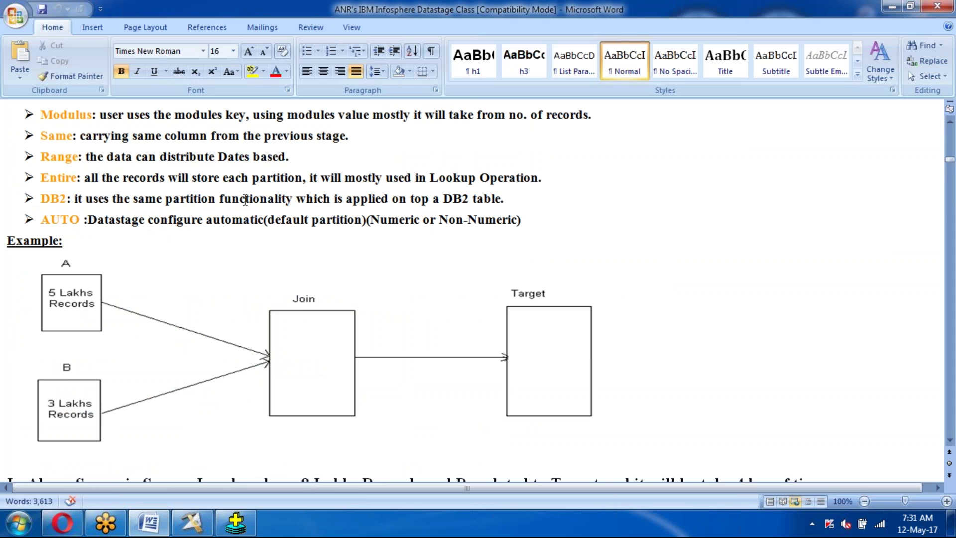
left_click_drag(160, 157, 533, 214)
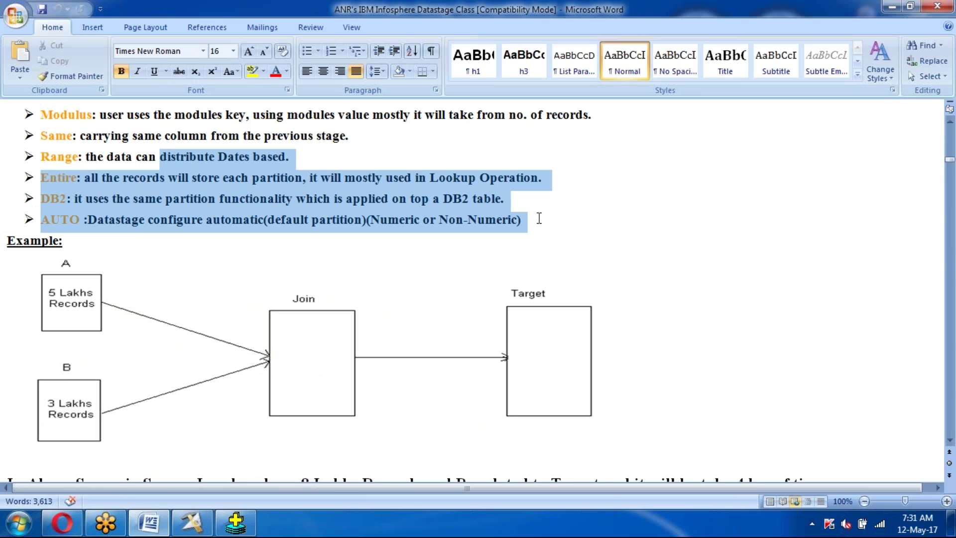